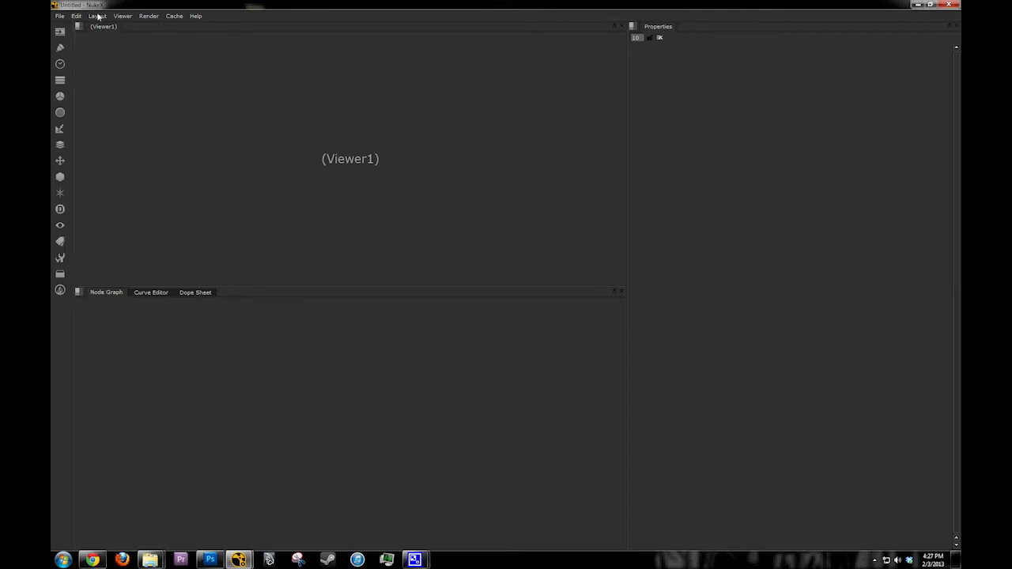
Step: Open the recent script Jaws_Shot_Template.nk from the JAWS scripts folder and answer the autosave prompt
left_click(63, 16)
mouse_move(85, 76)
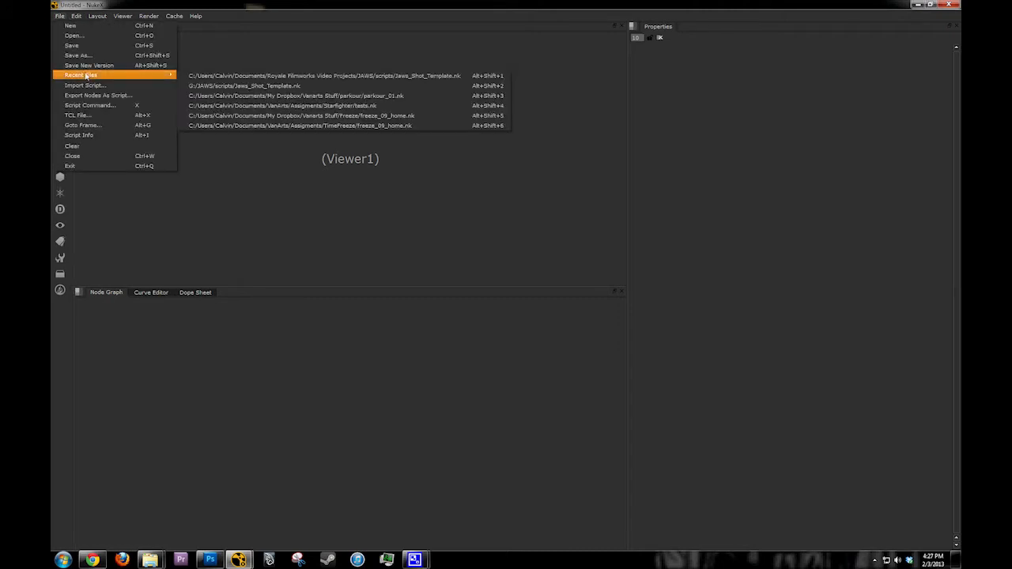
left_click(411, 76)
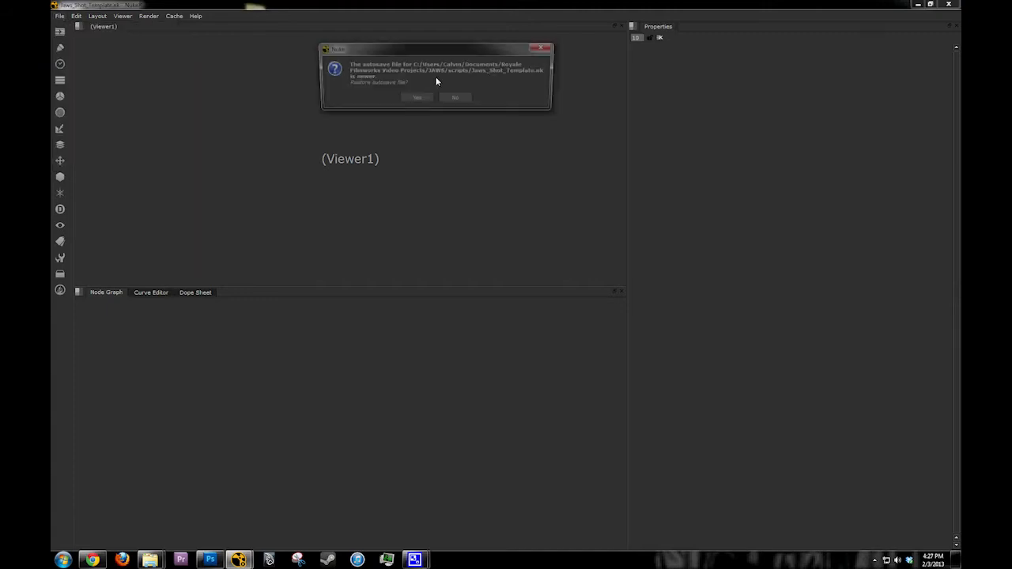
left_click(438, 97)
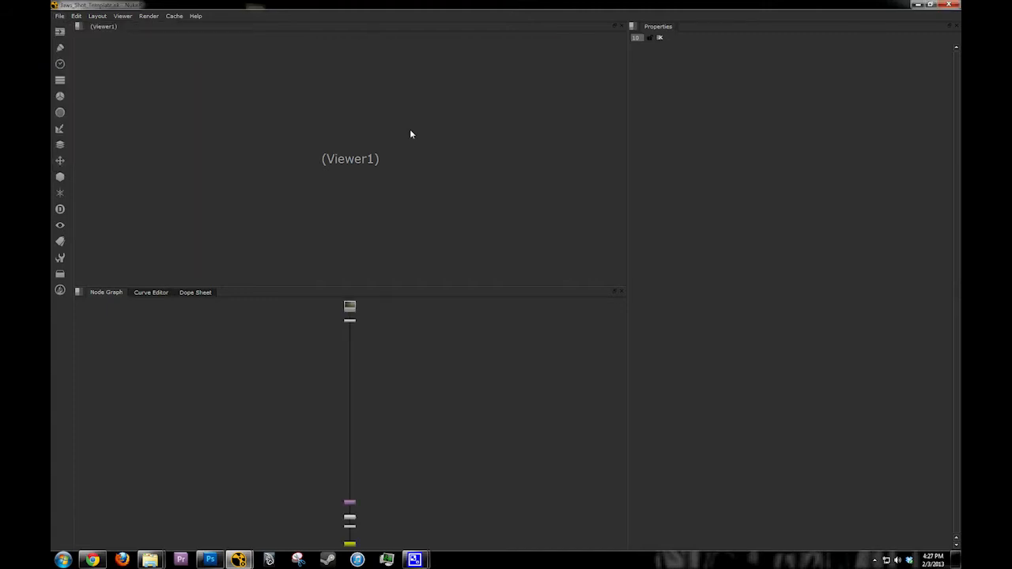
Step: Open the properties of the Read1 node at the head of the node chain and examine its file path
middle_click_drag(360, 446, 371, 452)
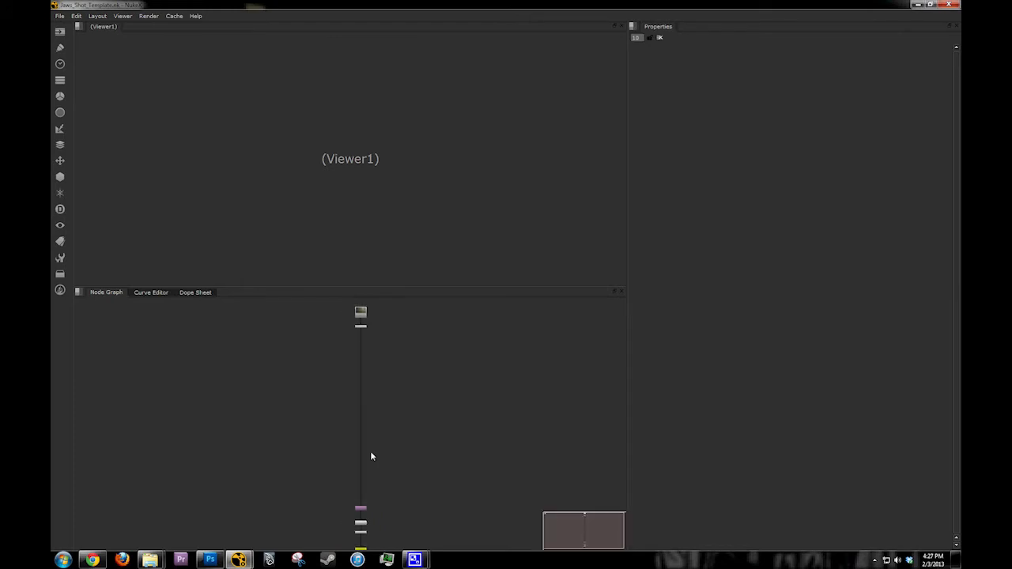
scroll(362, 324, "up", 3)
middle_click_drag(362, 324, 347, 369)
scroll(357, 355, "up", 5)
double_click(347, 369)
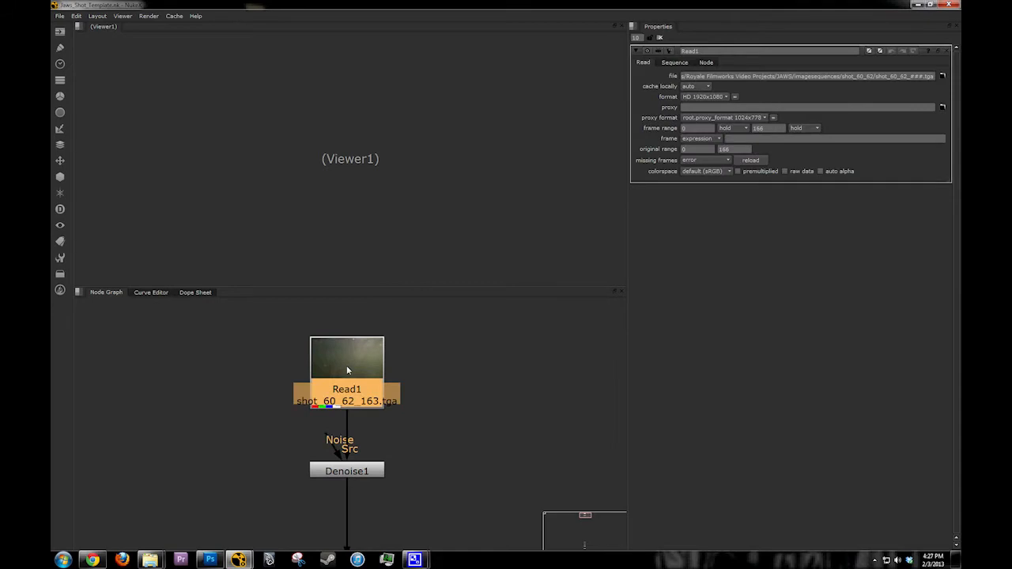
left_click_drag(823, 76, 611, 85)
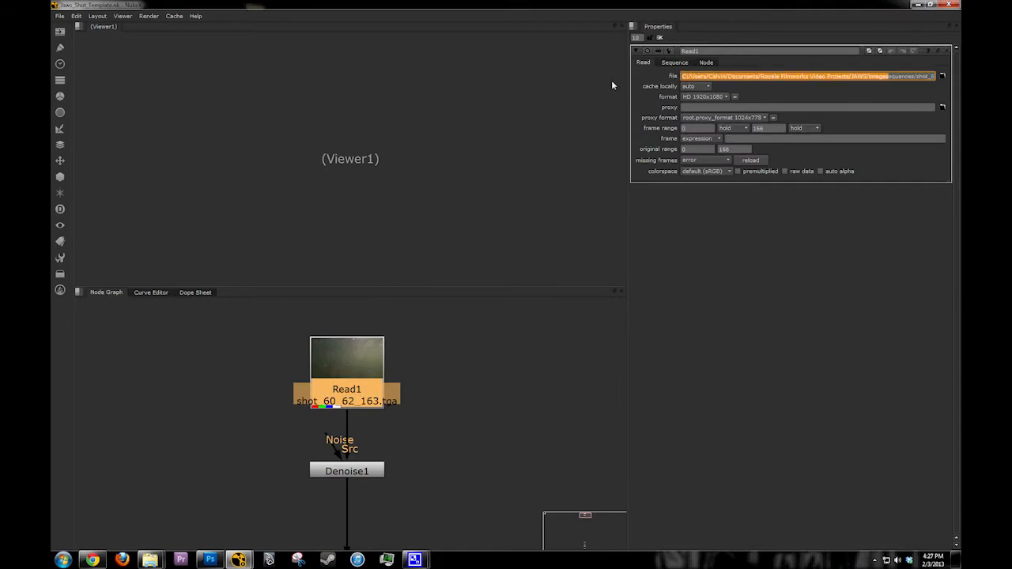
left_click_drag(771, 75, 943, 76)
left_click(938, 77)
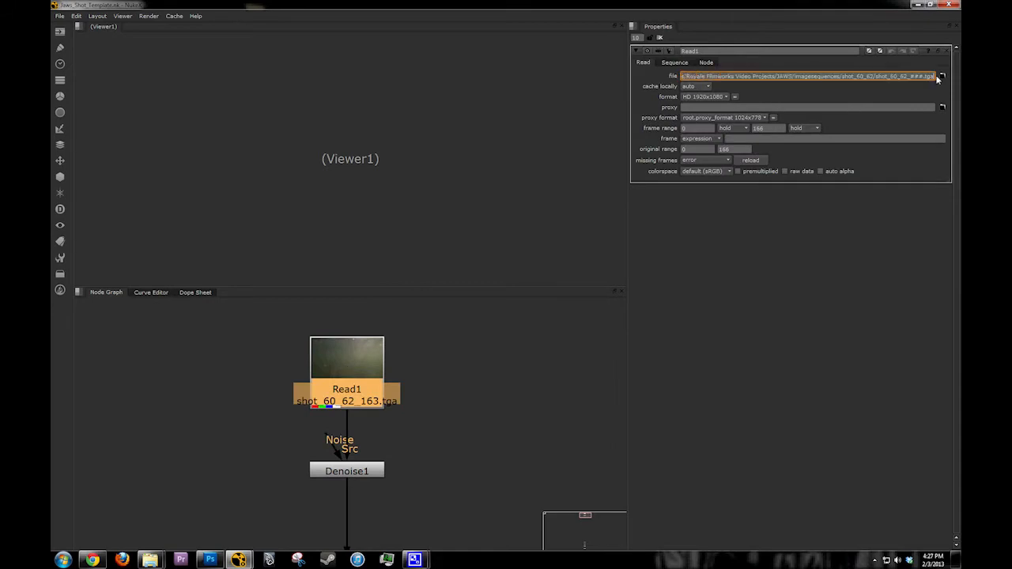
Step: Replace Read1's source file with Shot 8.MOV from the JAWS project's movies/footage_day8 folder
left_click(944, 78)
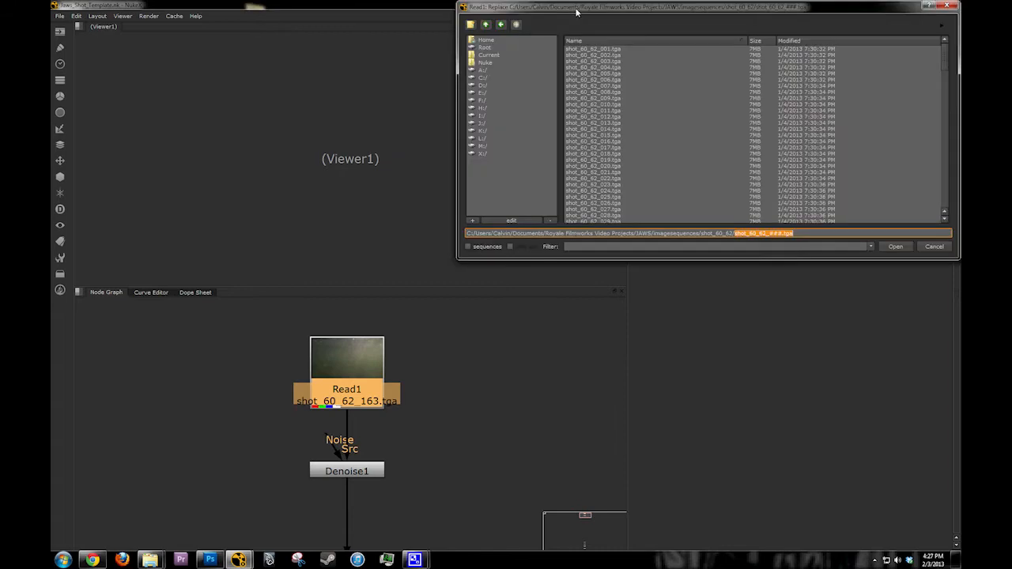
left_click_drag(577, 11, 514, 70)
left_click(419, 100)
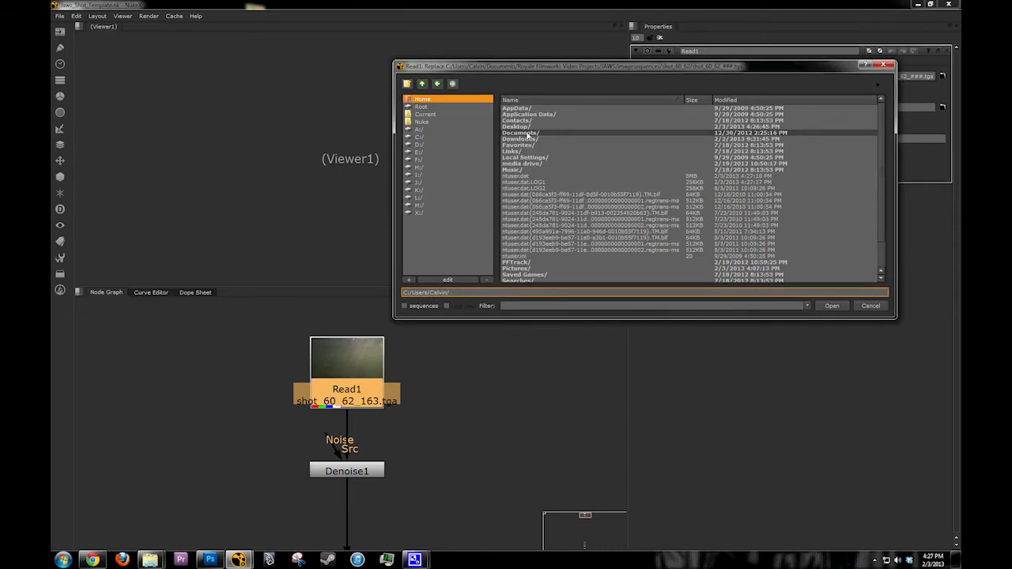
double_click(526, 132)
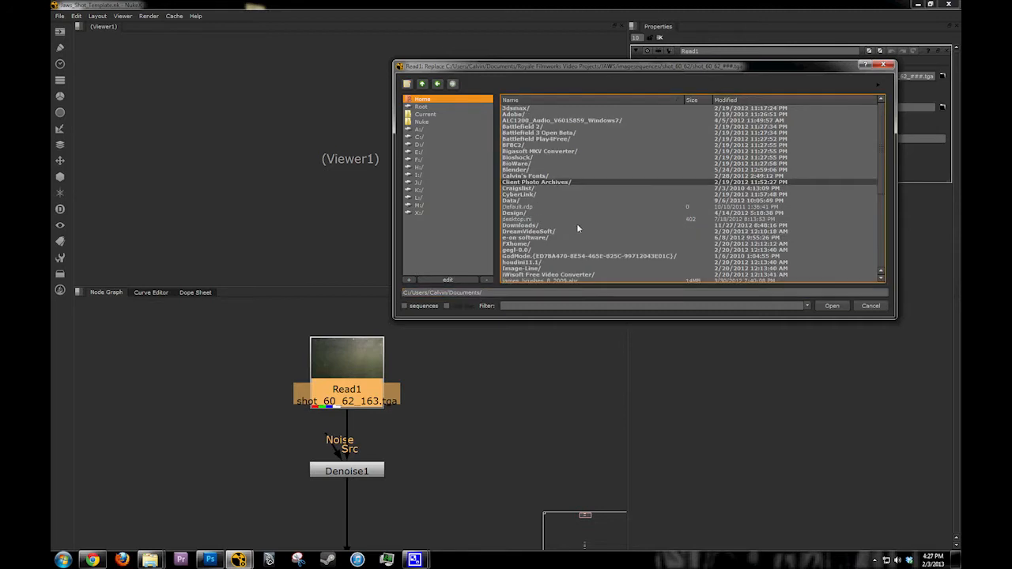
scroll(577, 228, "down", 5)
double_click(554, 257)
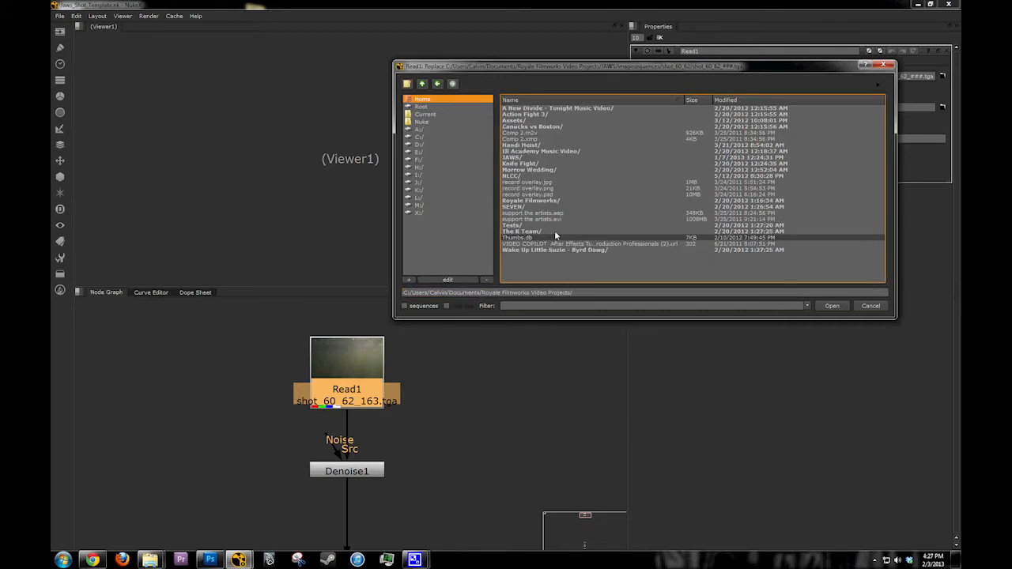
double_click(518, 159)
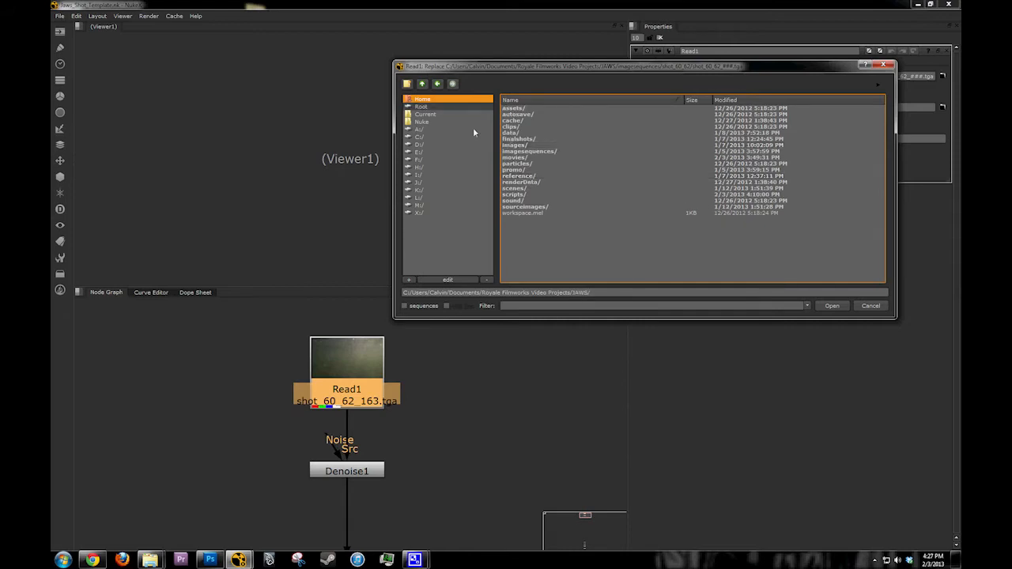
double_click(514, 157)
double_click(512, 113)
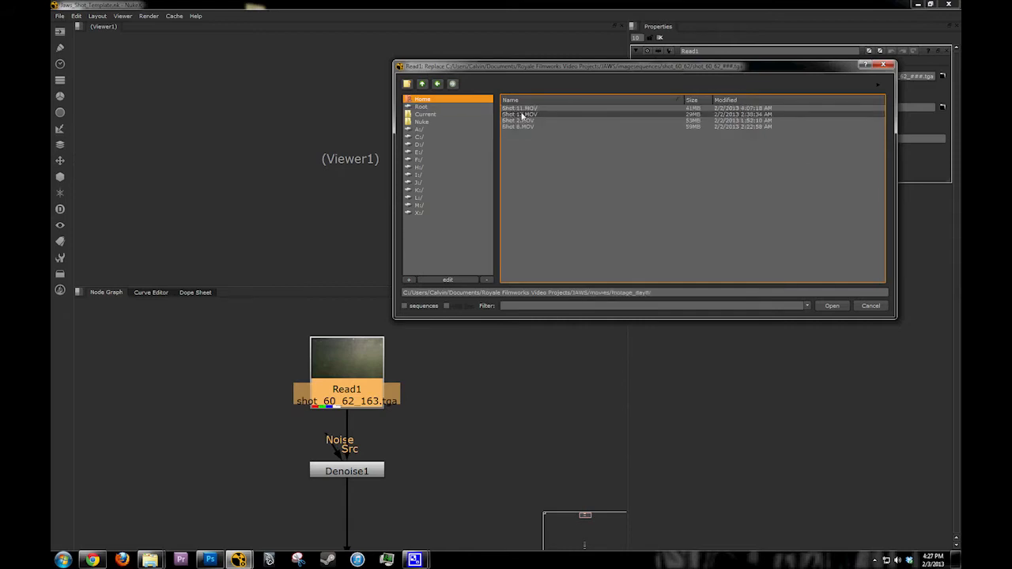
double_click(526, 127)
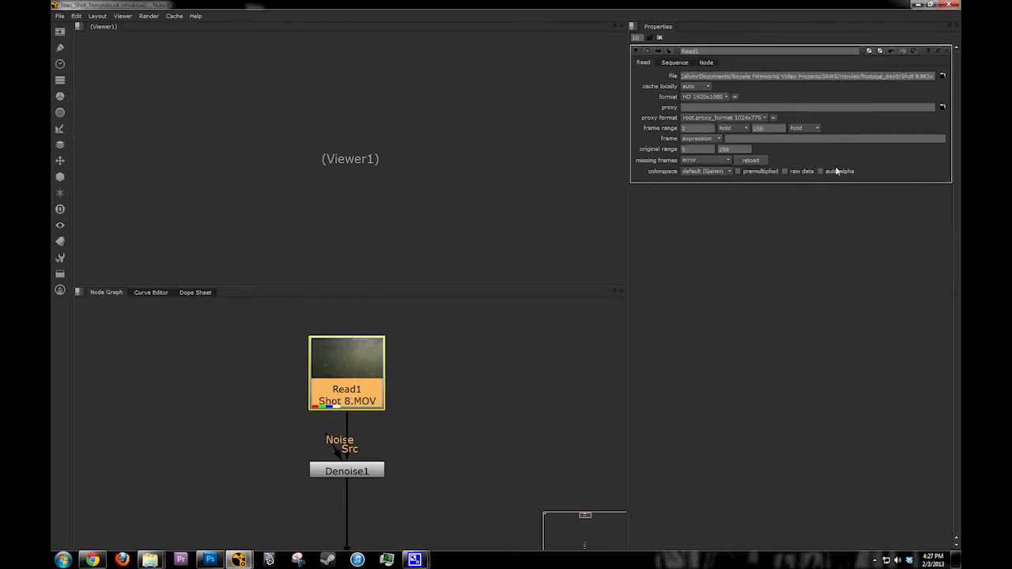
Step: Connect Viewer1 to the Read1 node and place the viewer node beside the node chain
key("1")
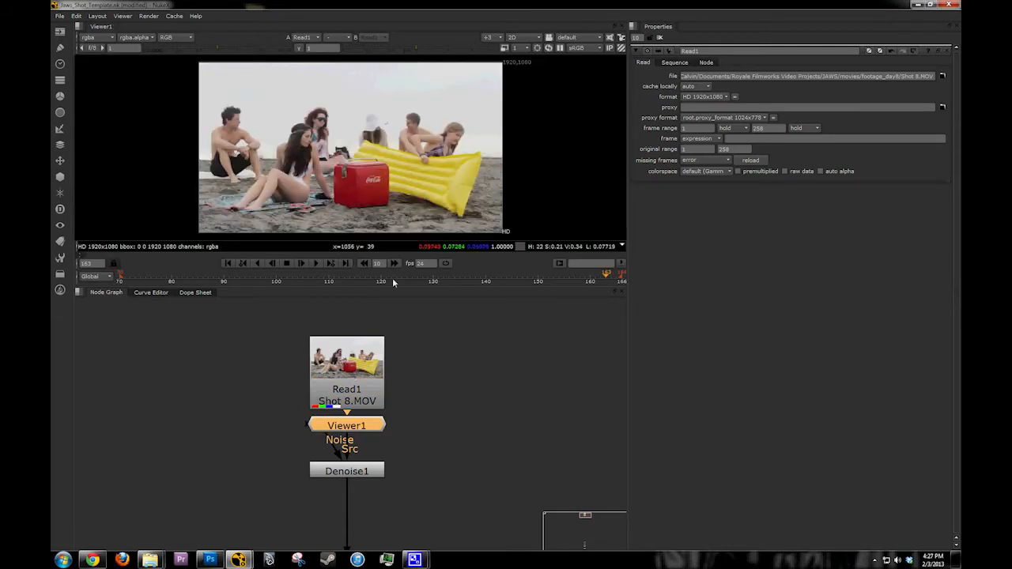
left_click_drag(347, 426, 548, 431)
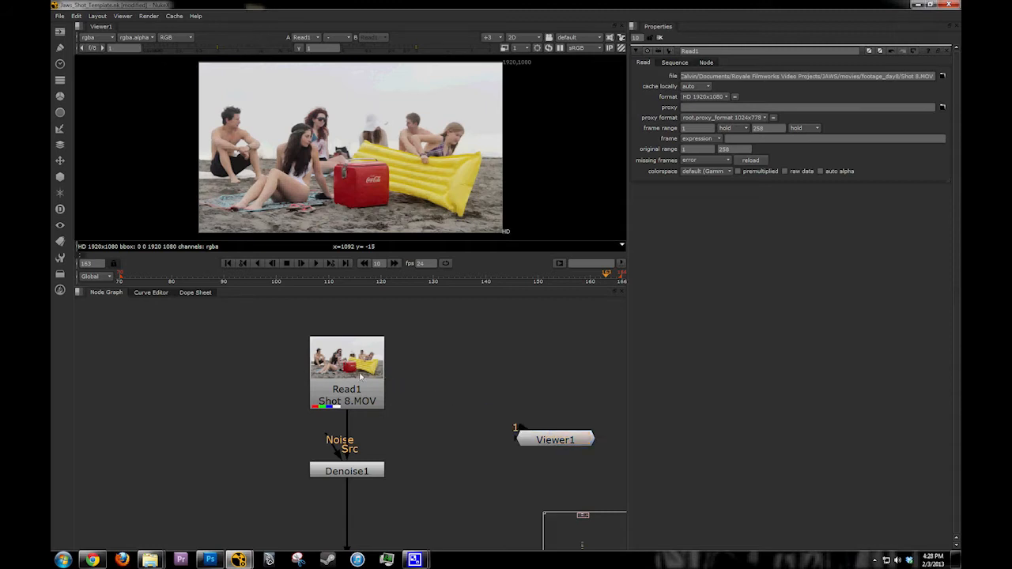
left_click_drag(393, 382, 545, 433)
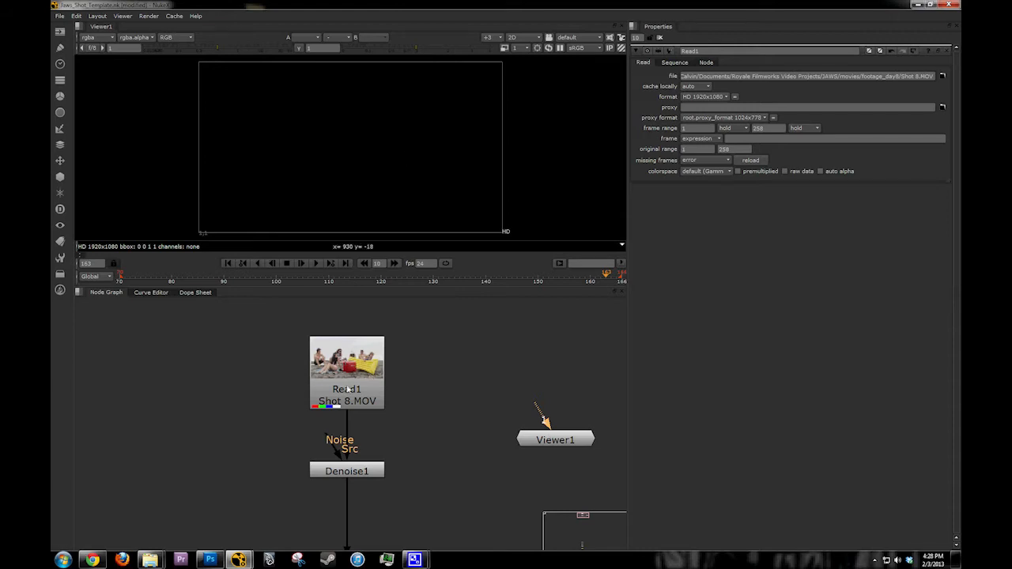
left_click(348, 390)
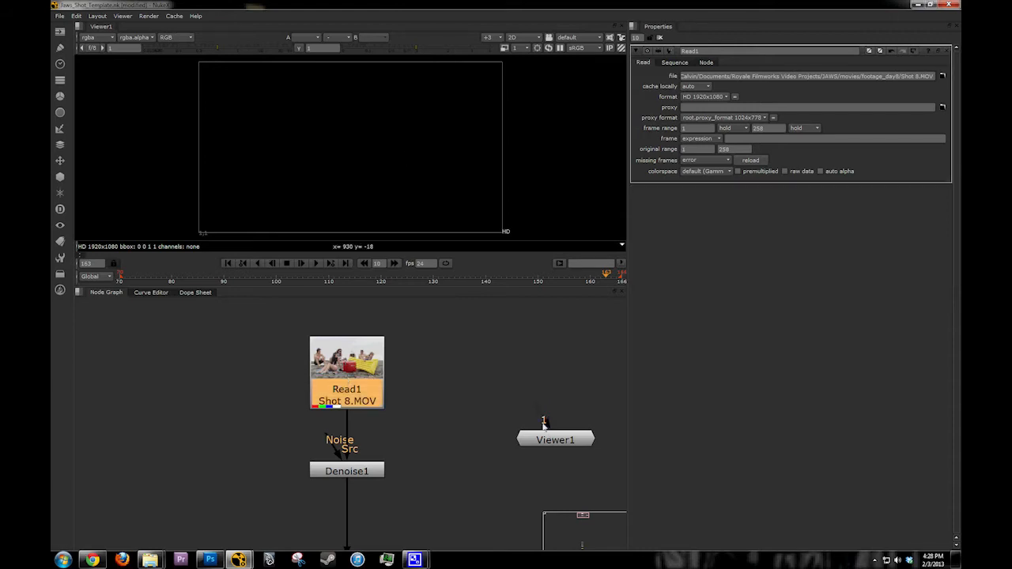
left_click_drag(543, 426, 356, 389)
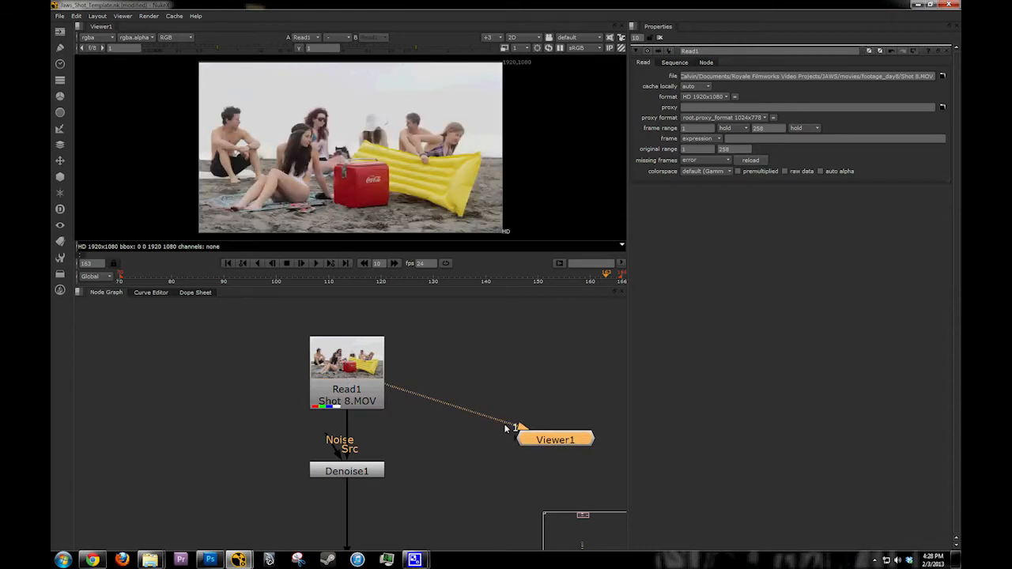
left_click_drag(582, 438, 562, 451)
middle_click_drag(393, 409, 385, 376)
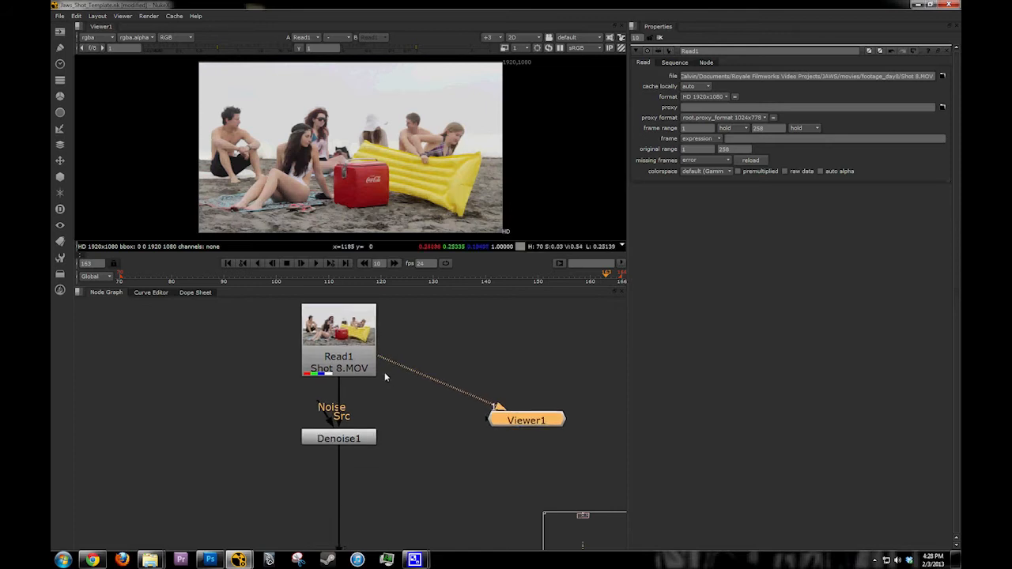
Step: Connect Viewer1 to the Denoise1 node and open the node's properties
left_click(367, 444)
key("1")
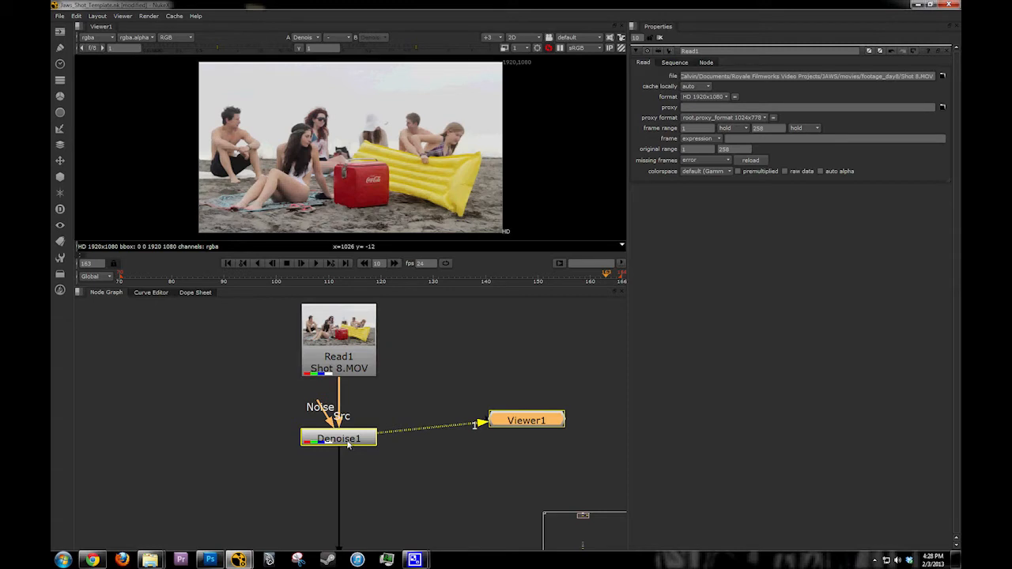
double_click(348, 445)
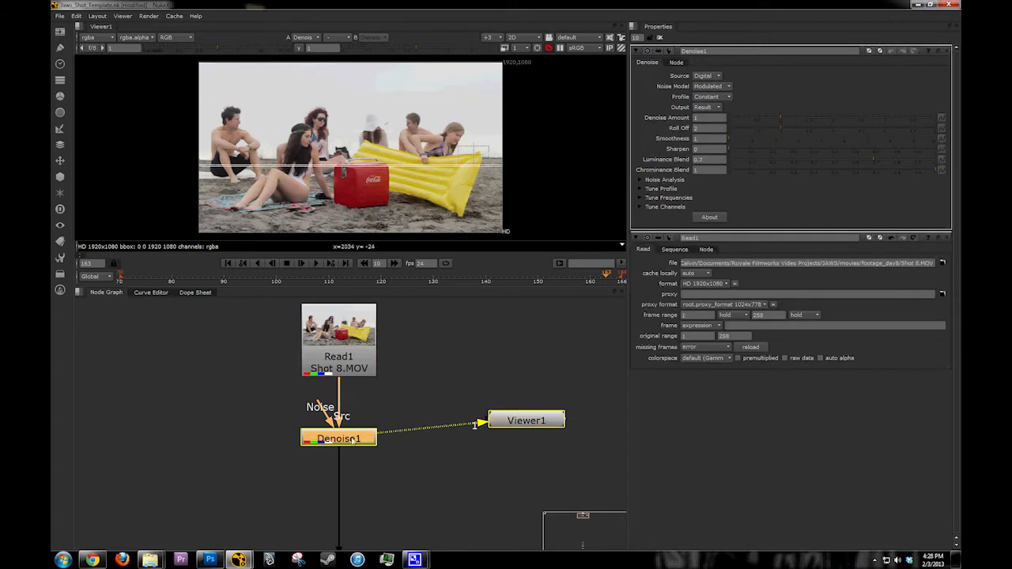
double_click(695, 52)
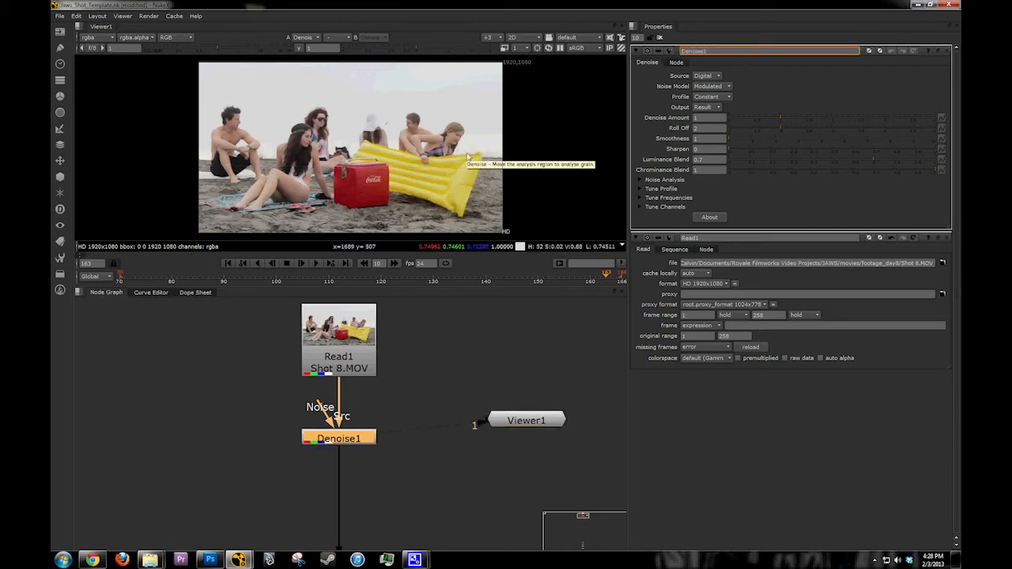
Step: Move the Denoise1 analysis region onto the plain sky above the people and enlarge the viewer pane
left_click_drag(473, 154, 388, 91)
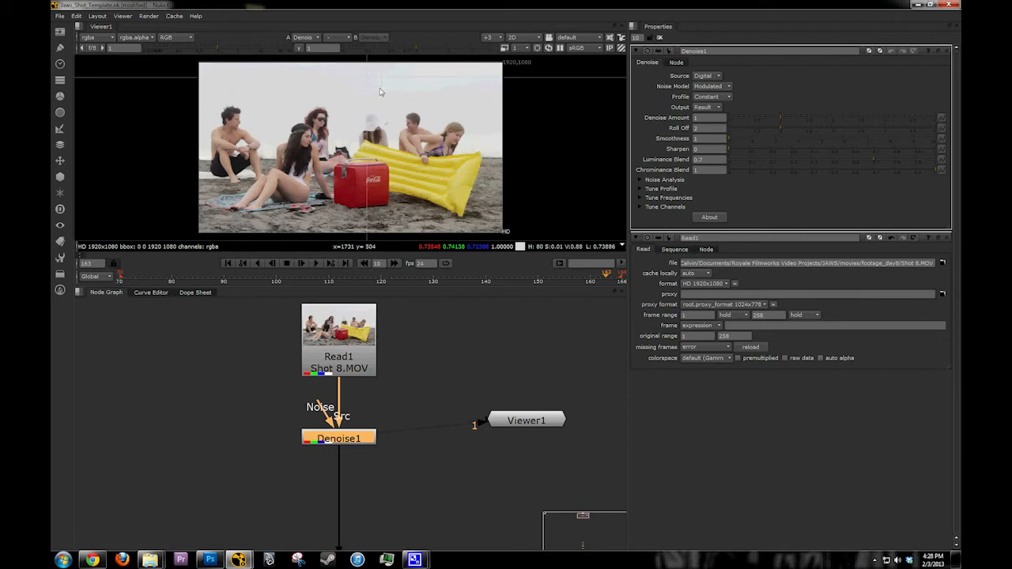
scroll(385, 95, "up", 2)
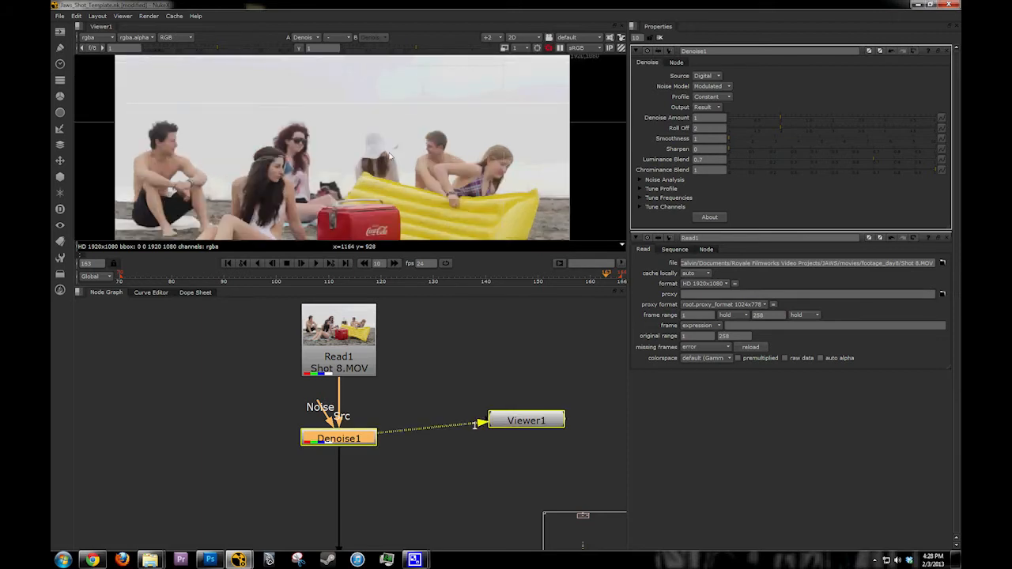
middle_click_drag(345, 67, 343, 108)
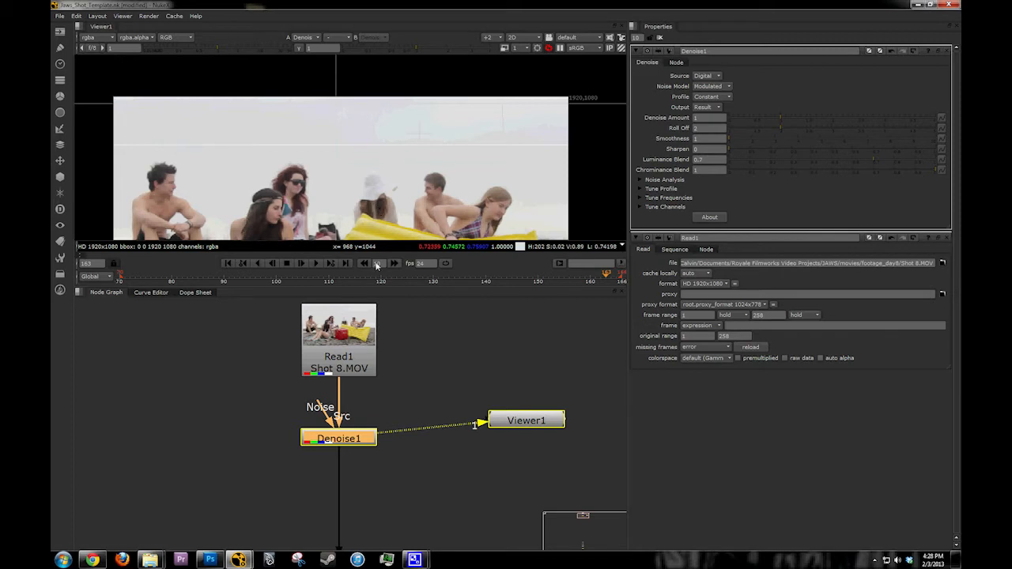
scroll(338, 185, "up", 3)
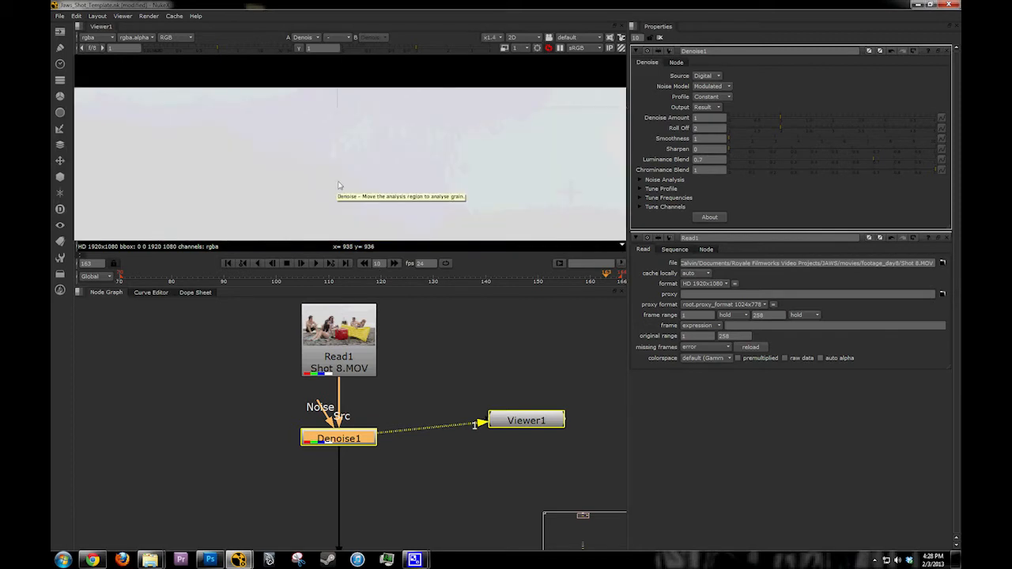
middle_click_drag(339, 185, 362, 62)
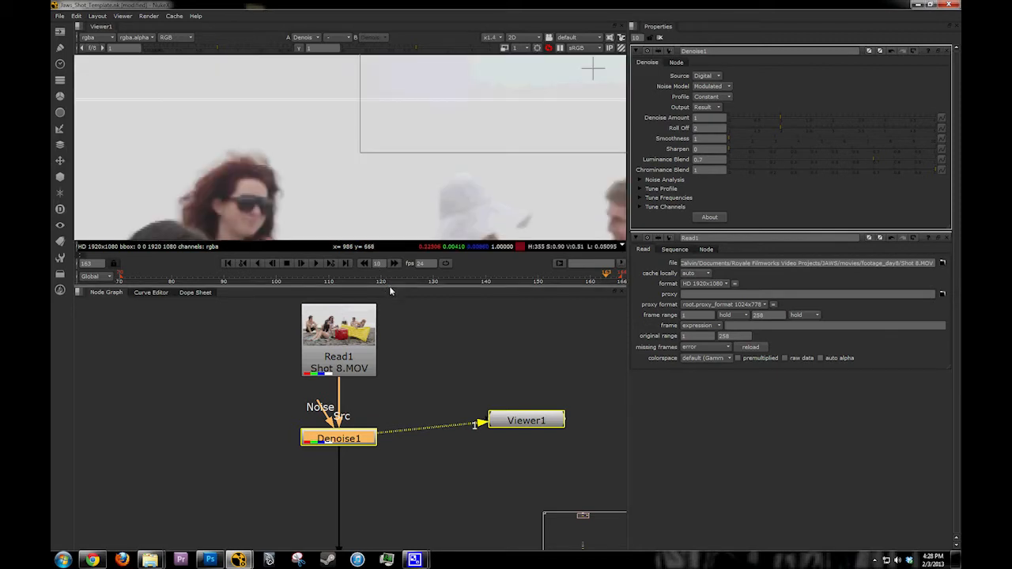
left_click_drag(391, 289, 391, 381)
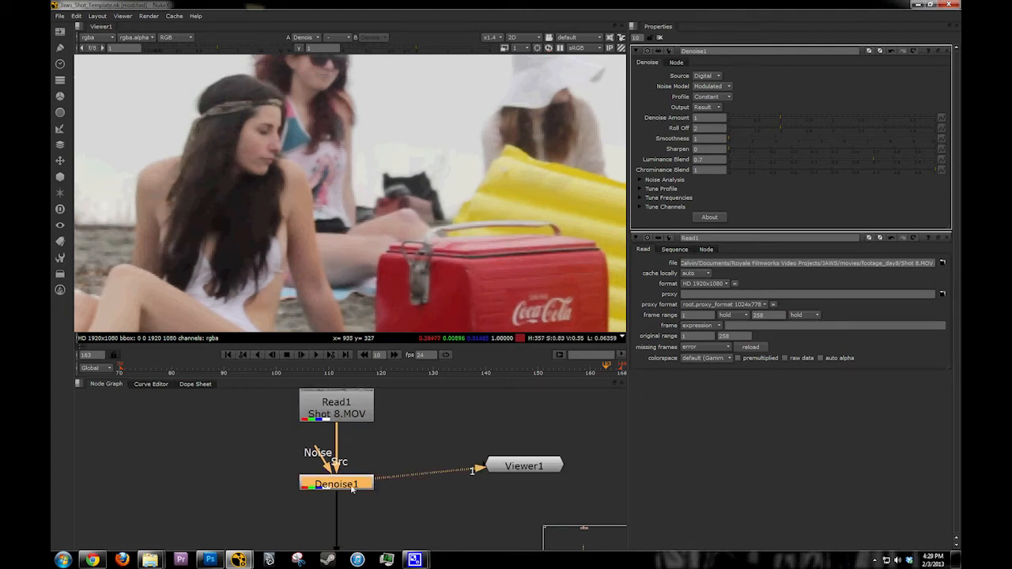
Step: Compare the image around the red cooler with Denoise1 disabled and enabled, including a close-up of the latch
key("1")
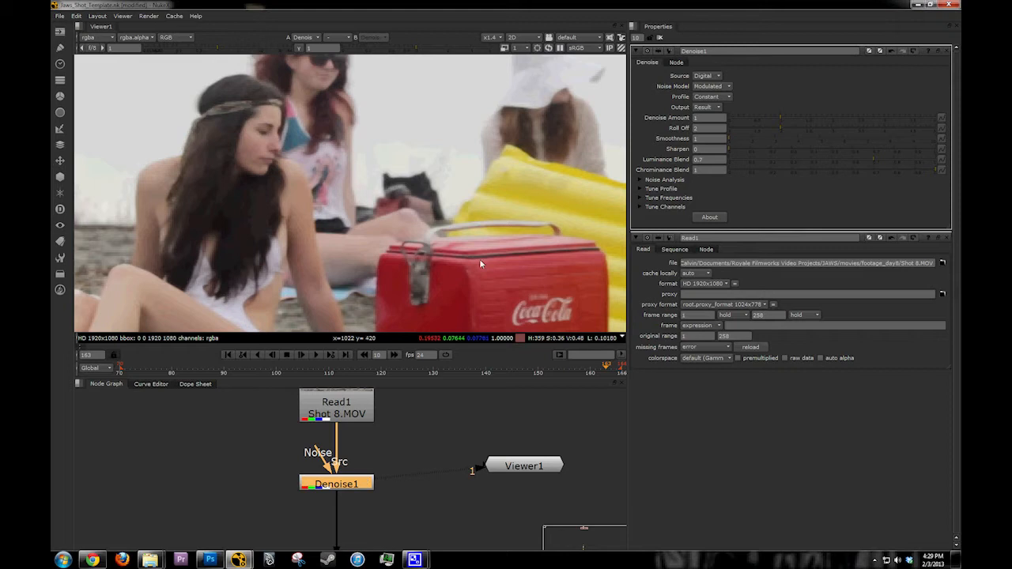
key("d")
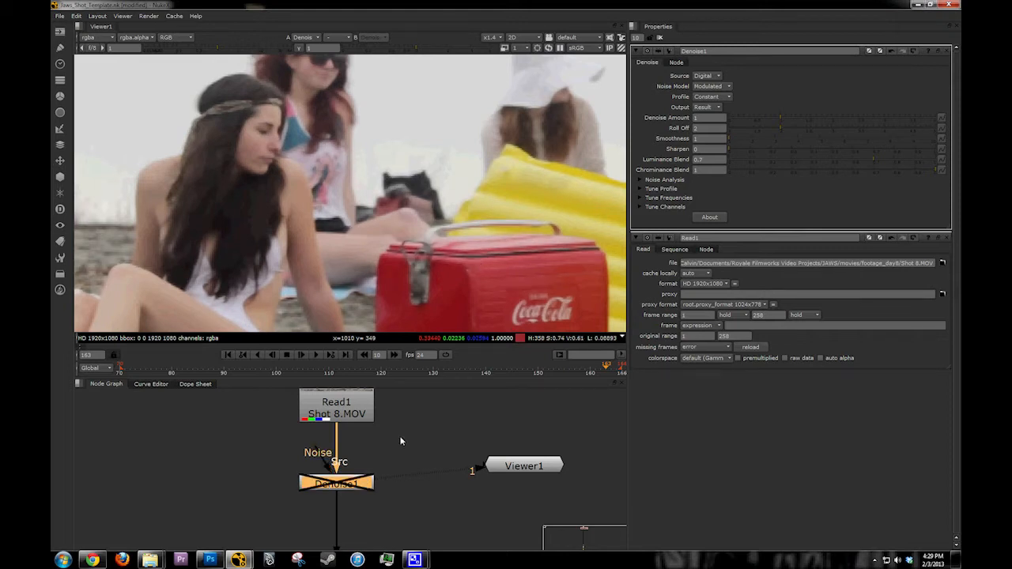
key("d")
key("d")
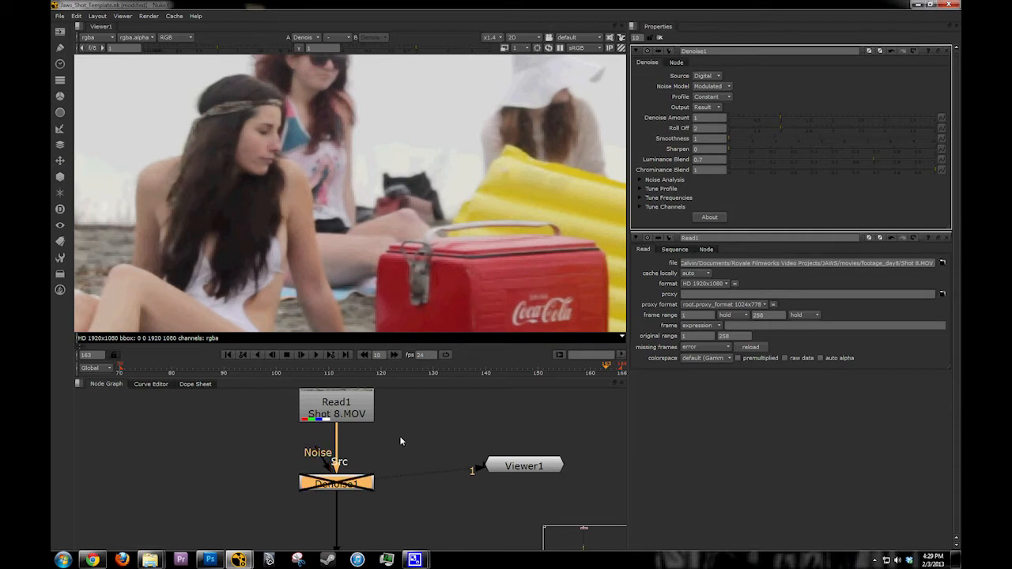
key("d")
scroll(472, 272, "up", 2)
scroll(472, 272, "up", 2)
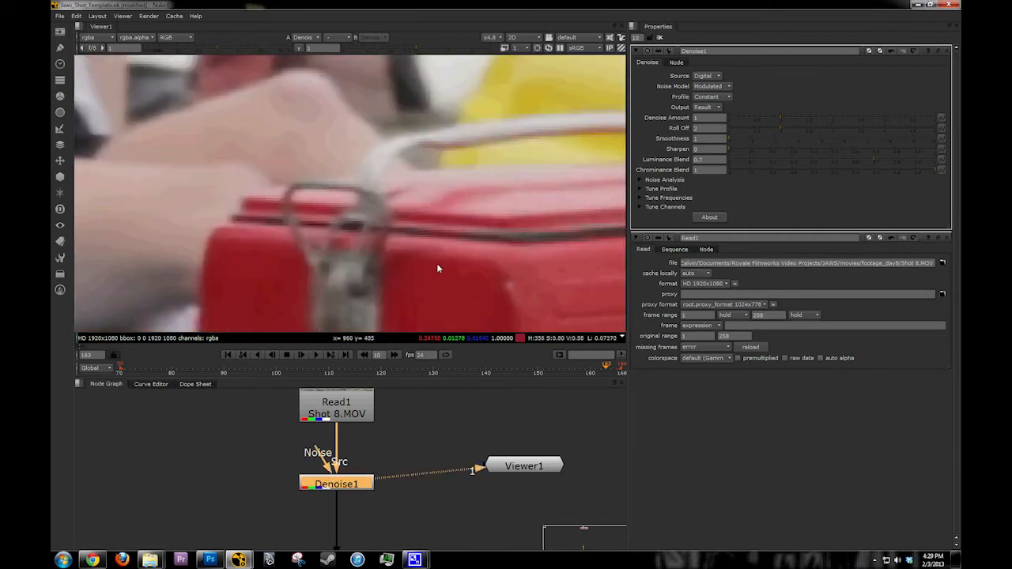
key("d")
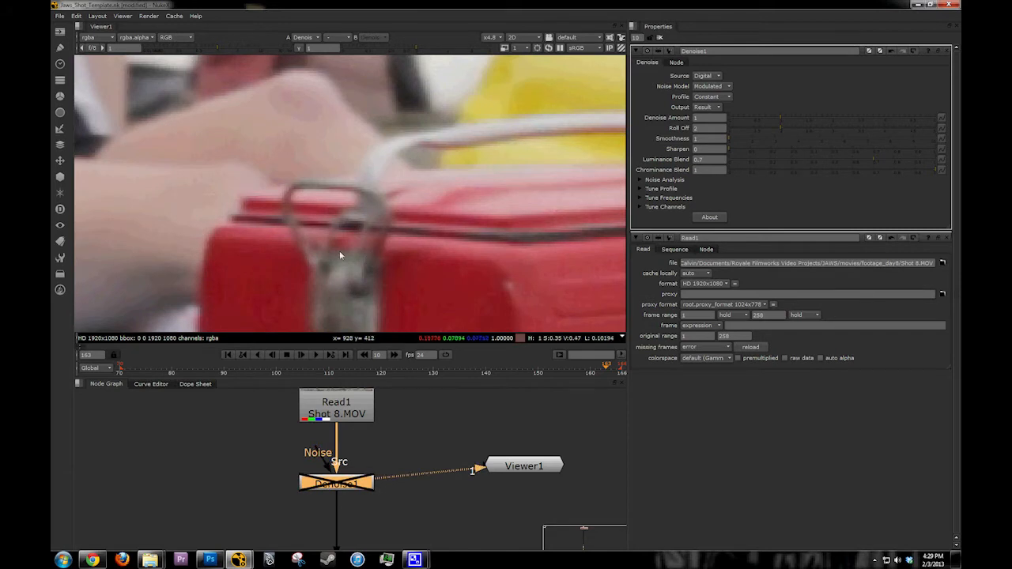
key("d")
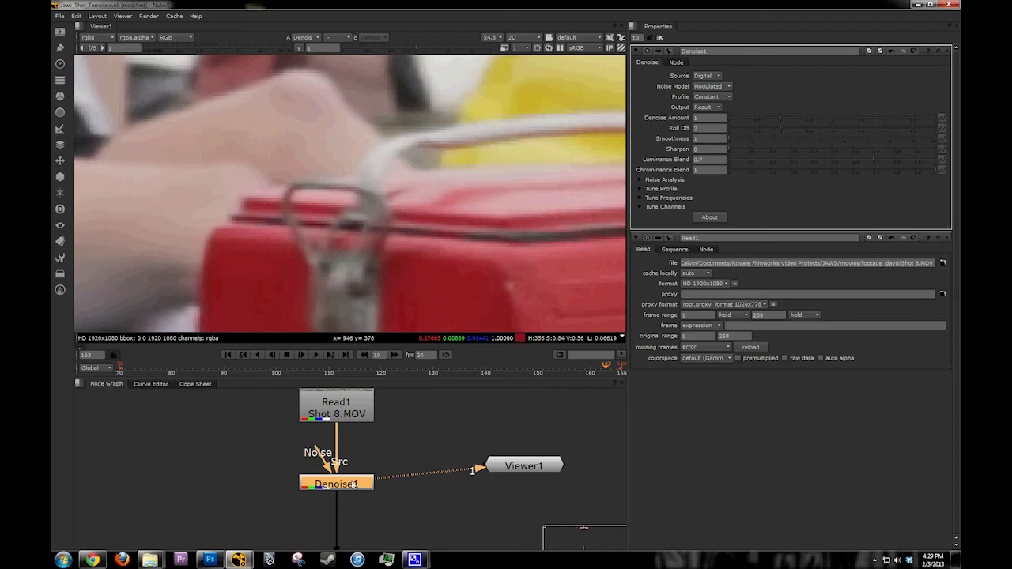
Step: Set Denoise1's Denoise Amount to about 1.39 and check the cooler, the yellow raft and the full frame
middle_click_drag(391, 231, 361, 185)
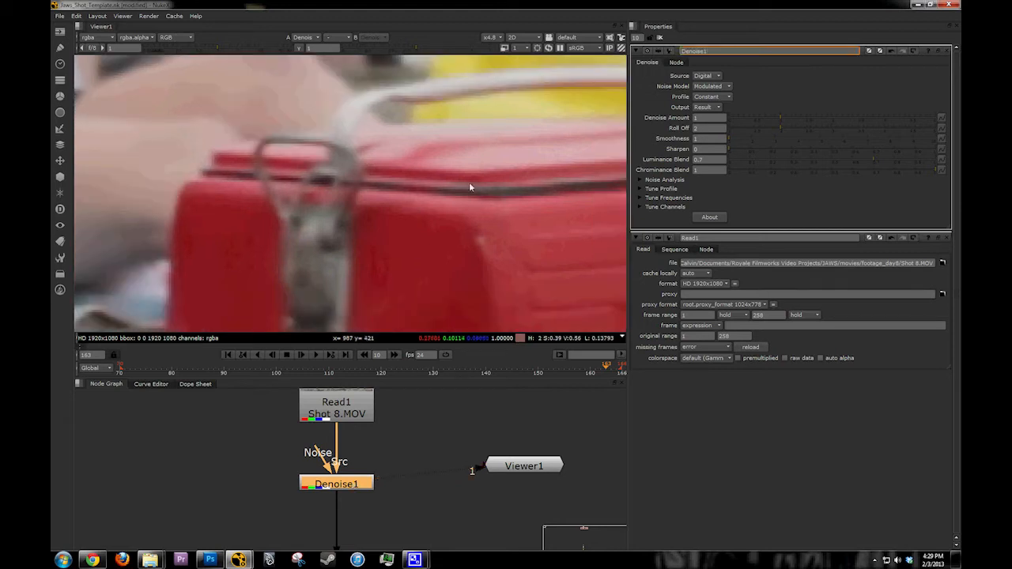
middle_click_drag(470, 187, 447, 166)
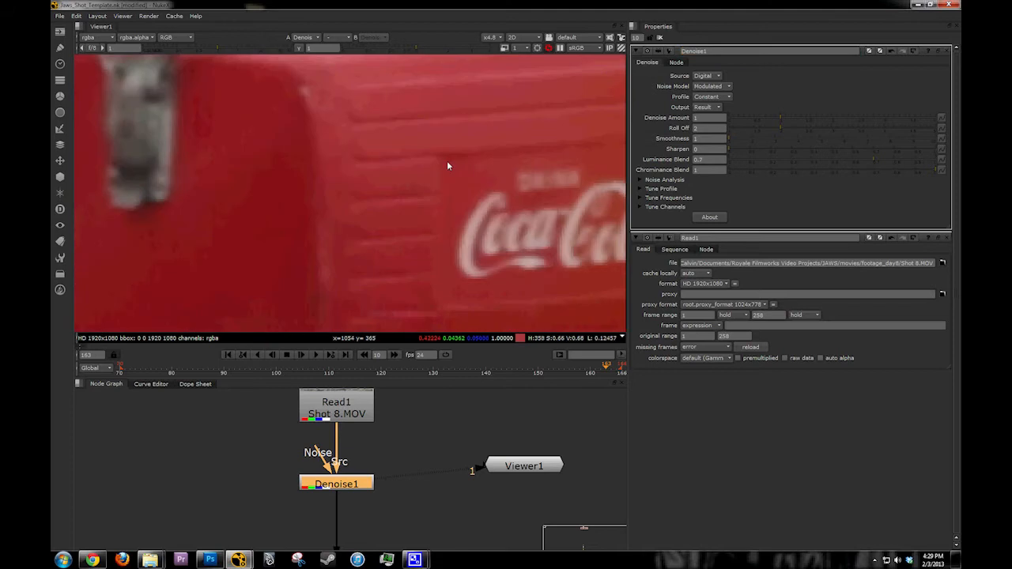
left_click(783, 116)
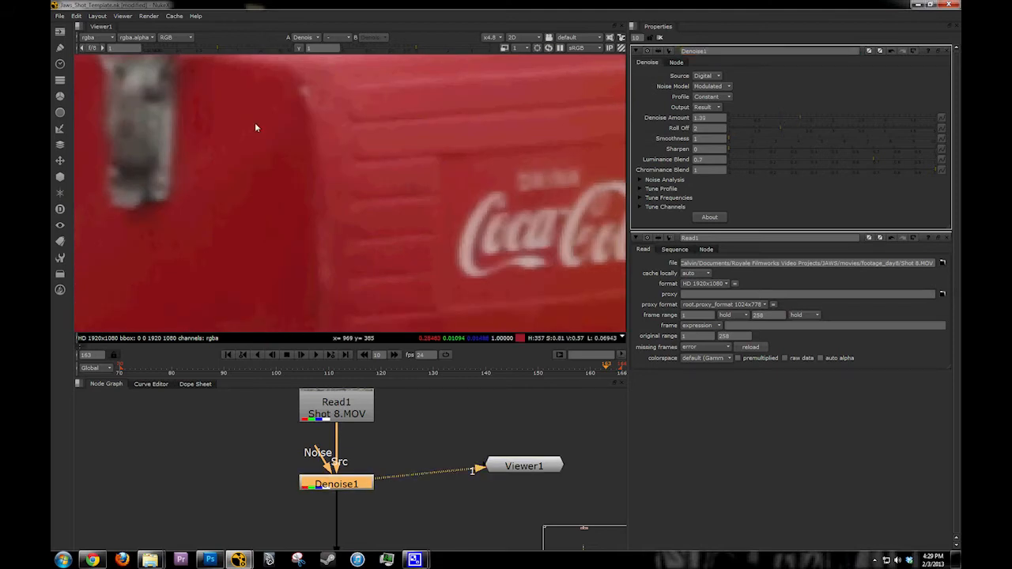
middle_click_drag(256, 127, 448, 250)
scroll(261, 194, "down", 5)
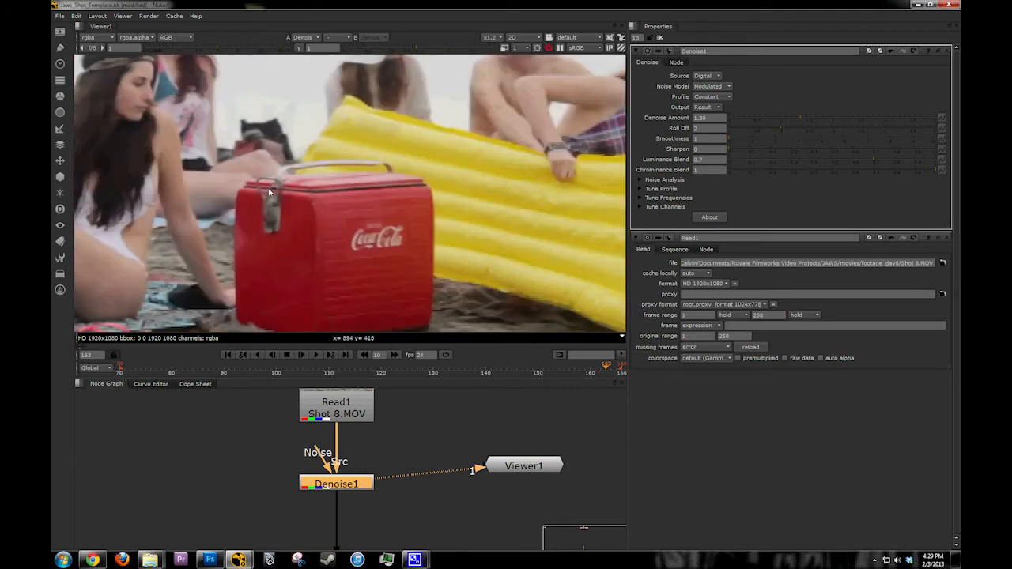
middle_click_drag(527, 250, 349, 168)
scroll(348, 168, "up", 1)
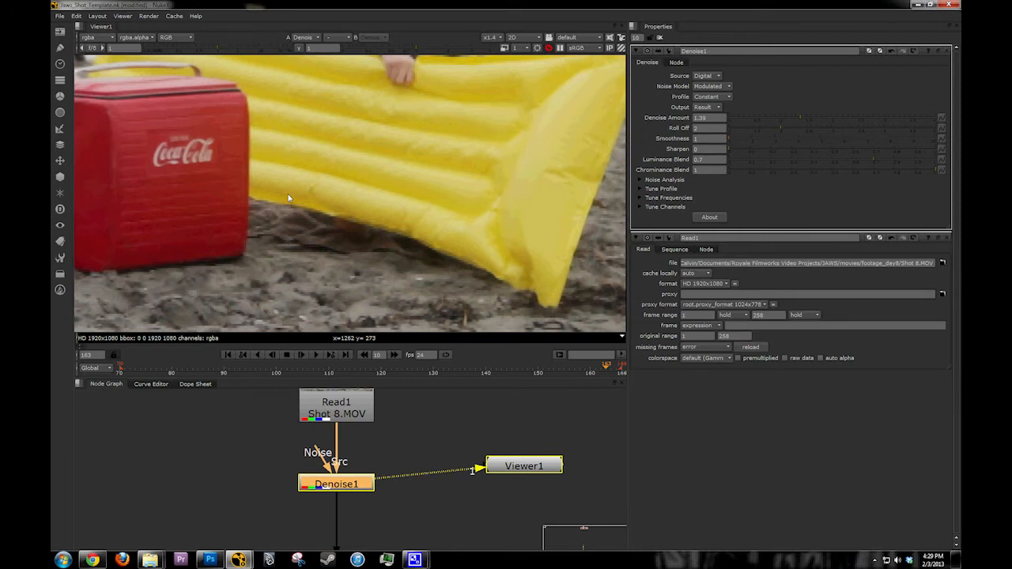
key("f")
Step: Enlarge the node graph pane by shrinking the viewer area above it
scroll(413, 506, "down", 3)
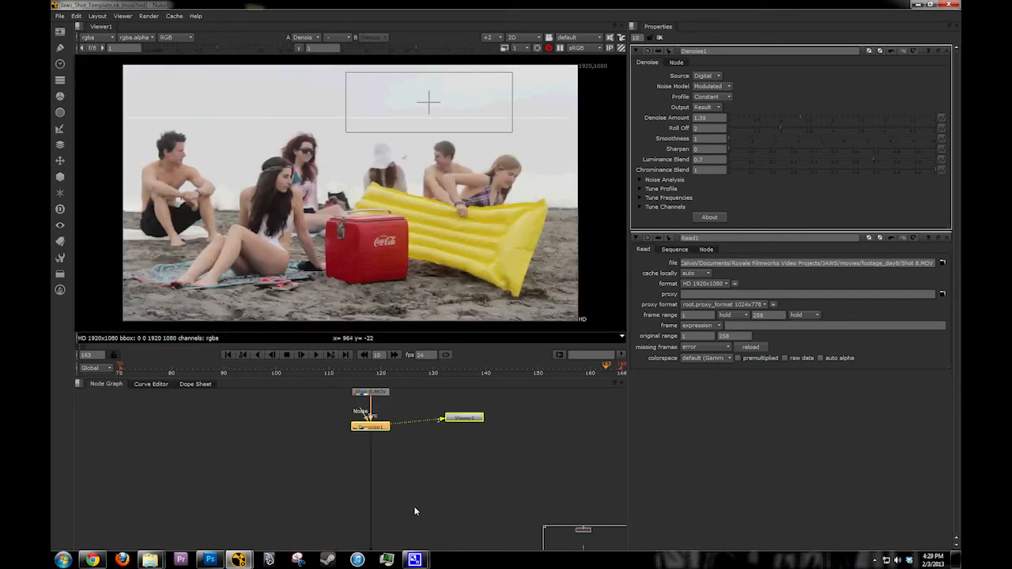
scroll(338, 398, "down", 3)
scroll(362, 489, "up", 5)
middle_click_drag(338, 399, 361, 393)
scroll(362, 489, "up", 3)
left_click_drag(423, 381, 416, 287)
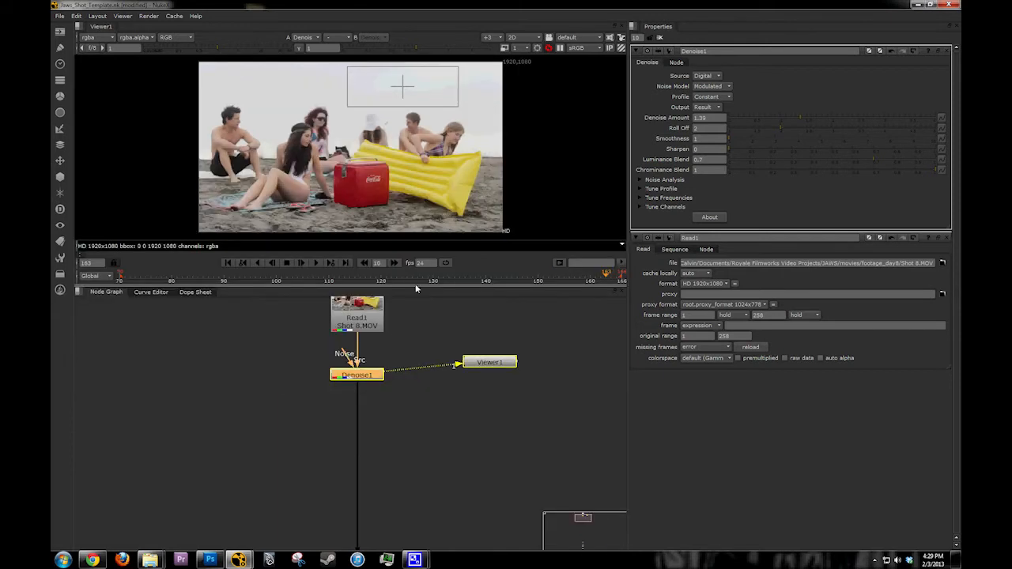
Step: Insert a Transform node between Reformat1 and Grain2_1 at the lower end of the node chain
middle_click_drag(412, 312, 421, 394)
left_click(420, 394)
middle_click_drag(408, 545, 393, 392)
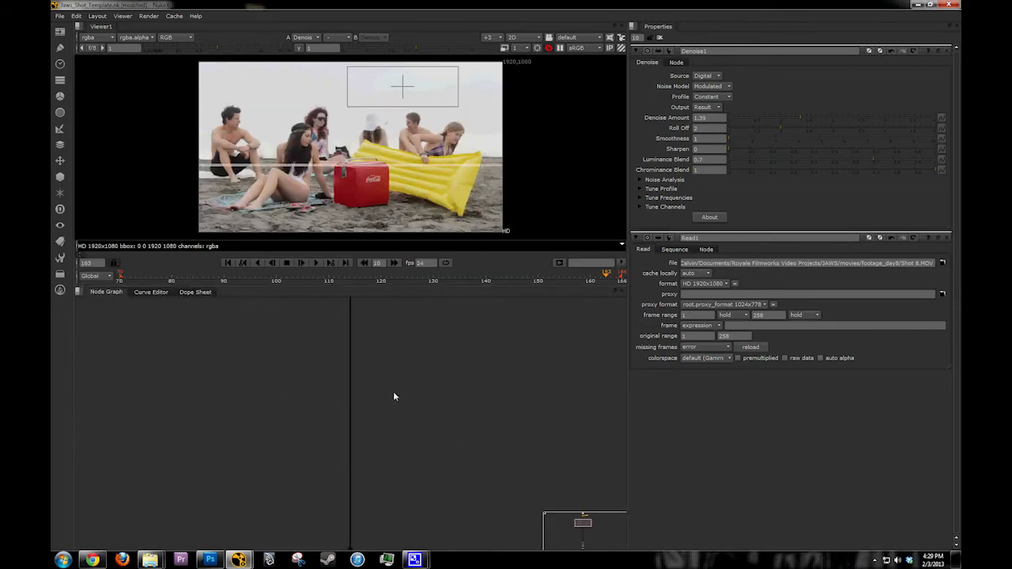
scroll(393, 392, "down", 2)
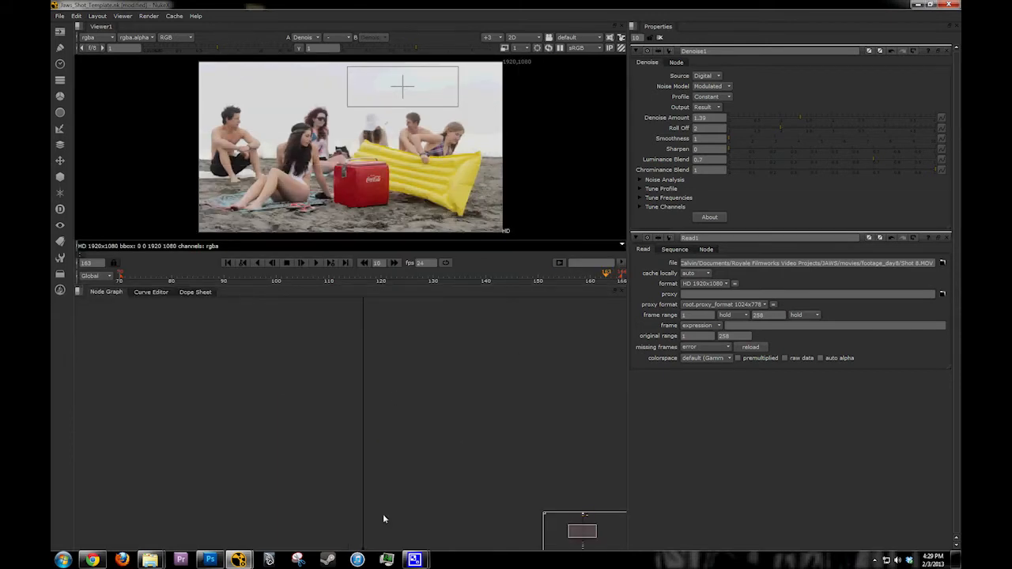
middle_click_drag(383, 519, 362, 404)
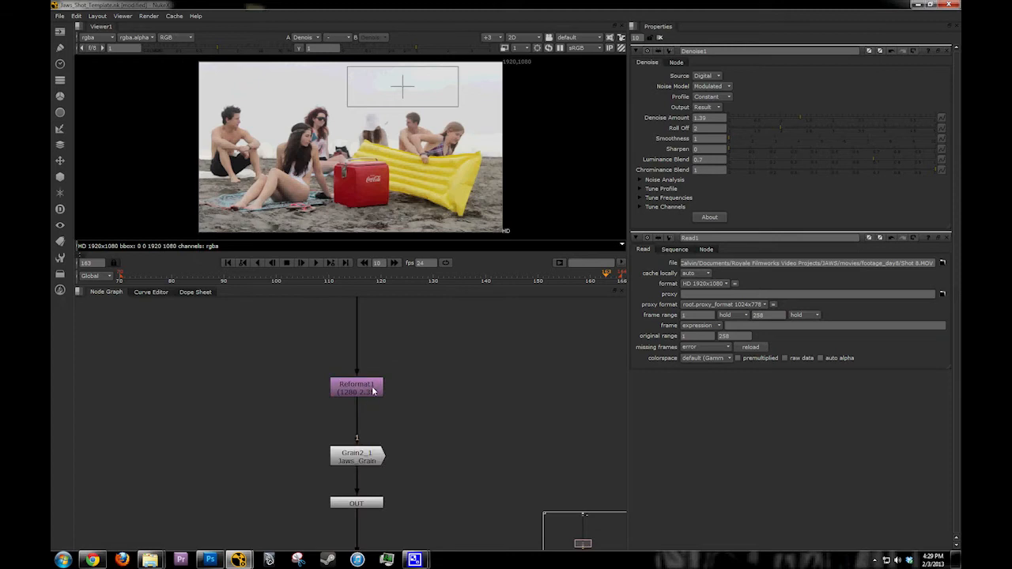
key("t")
left_click_drag(363, 408, 361, 417)
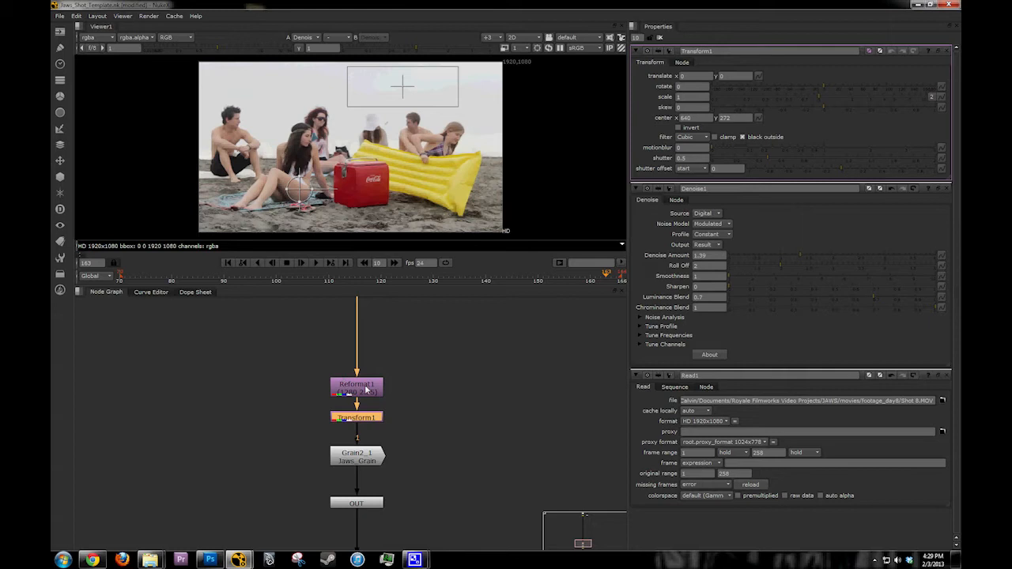
Step: View the Reformat1 output, clear all open node properties and reopen only those of Transform1
left_click(366, 390)
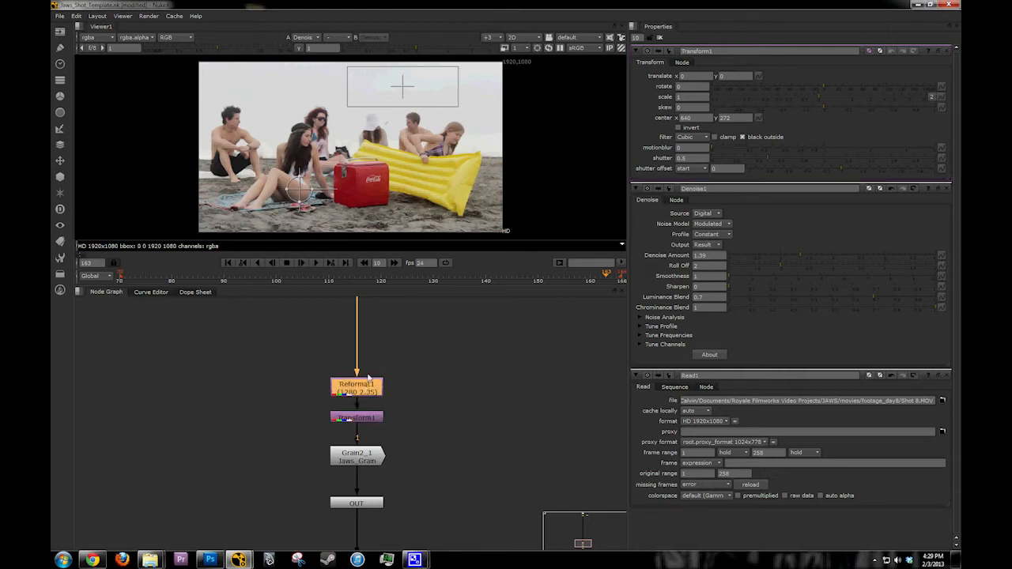
key("1")
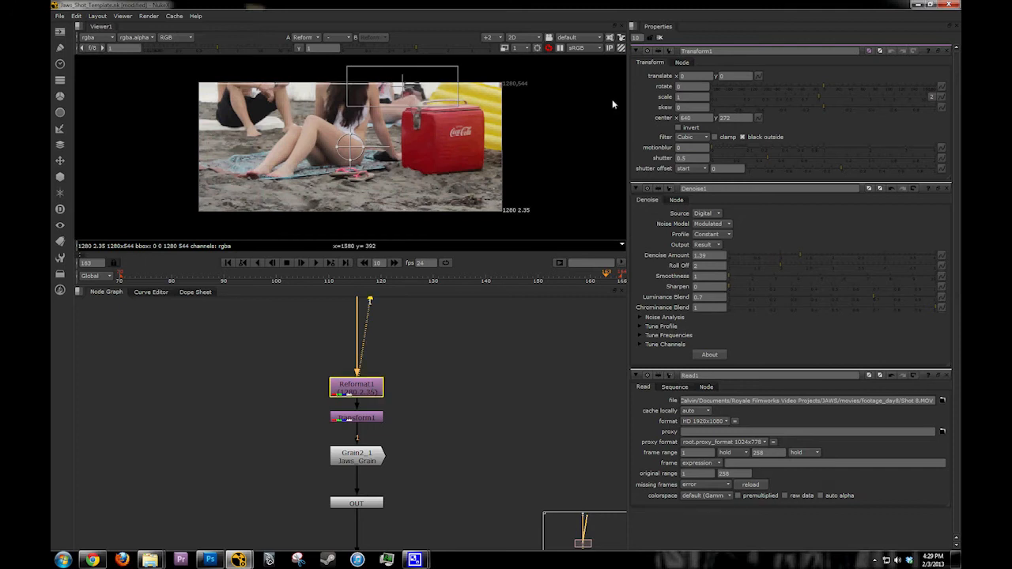
left_click(659, 38)
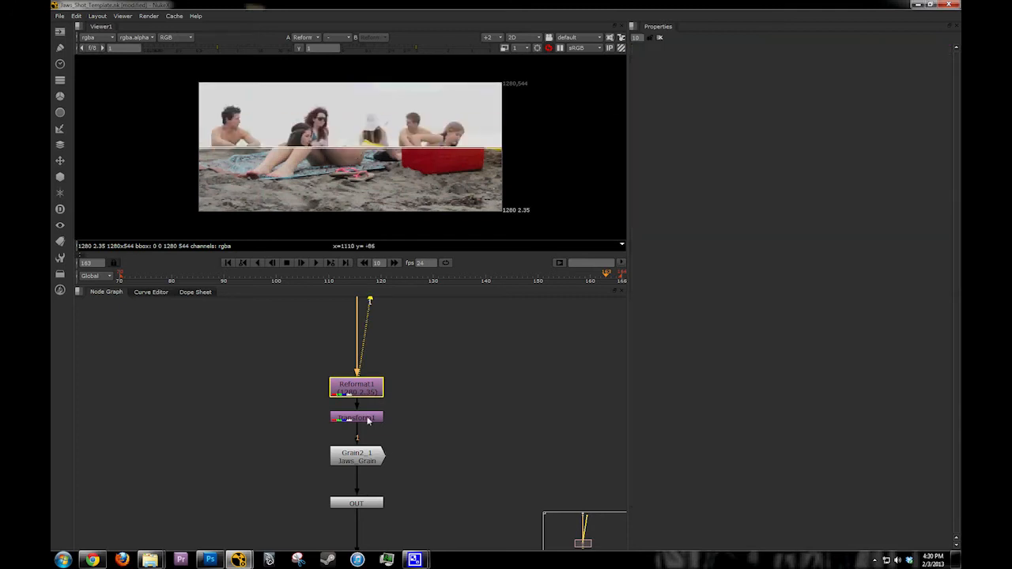
double_click(367, 420)
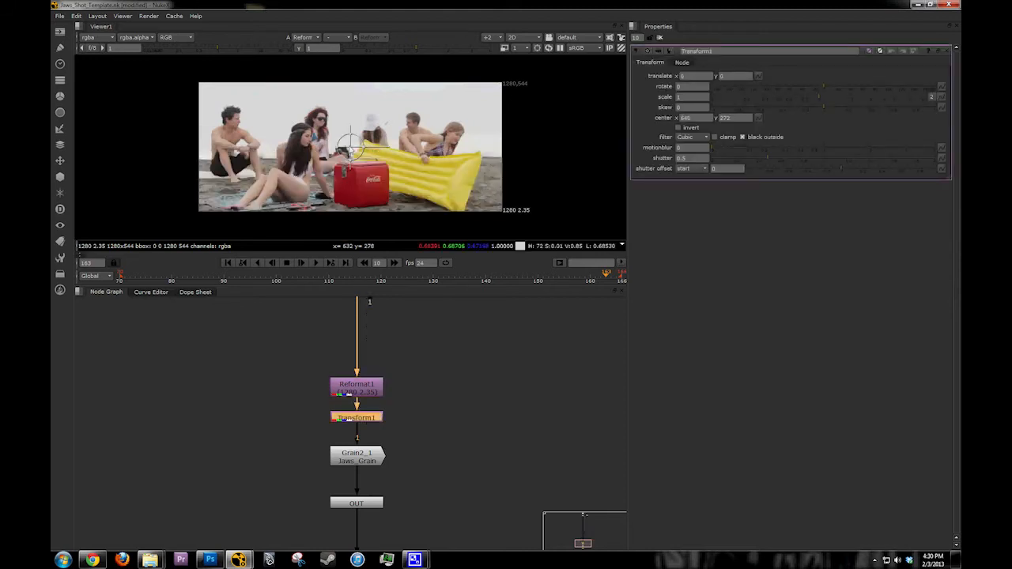
Step: Shift Transform1 upward to a translate y of about 90 while viewing Reformat1
left_click_drag(348, 146, 352, 130)
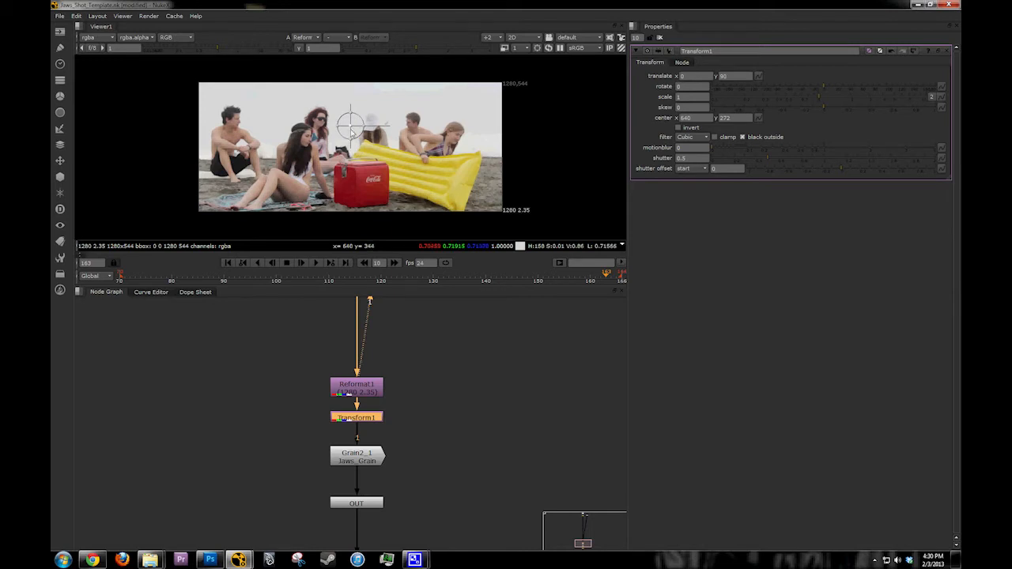
scroll(327, 148, "up", 2)
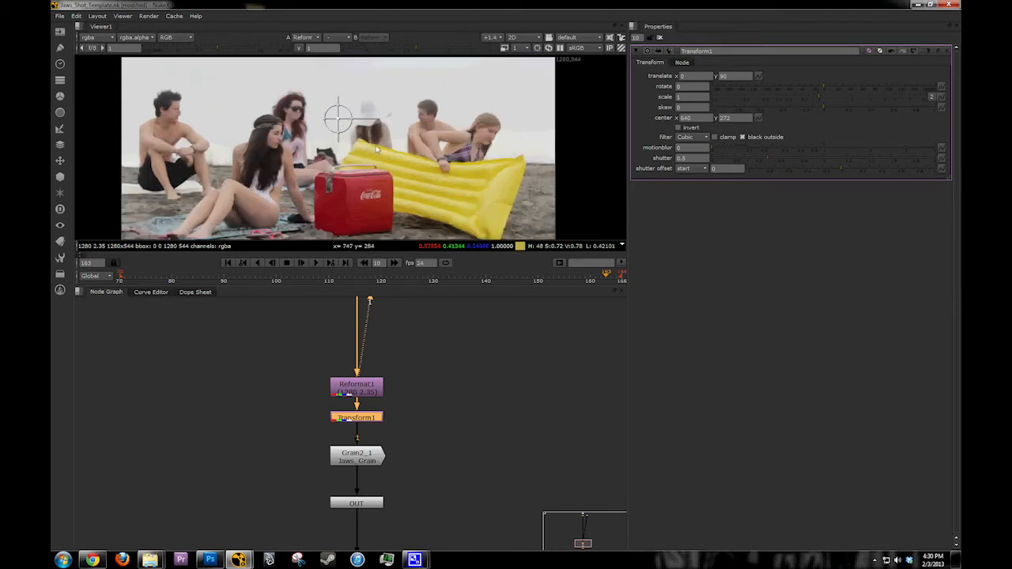
scroll(376, 148, "down", 1)
scroll(384, 148, "up", 1)
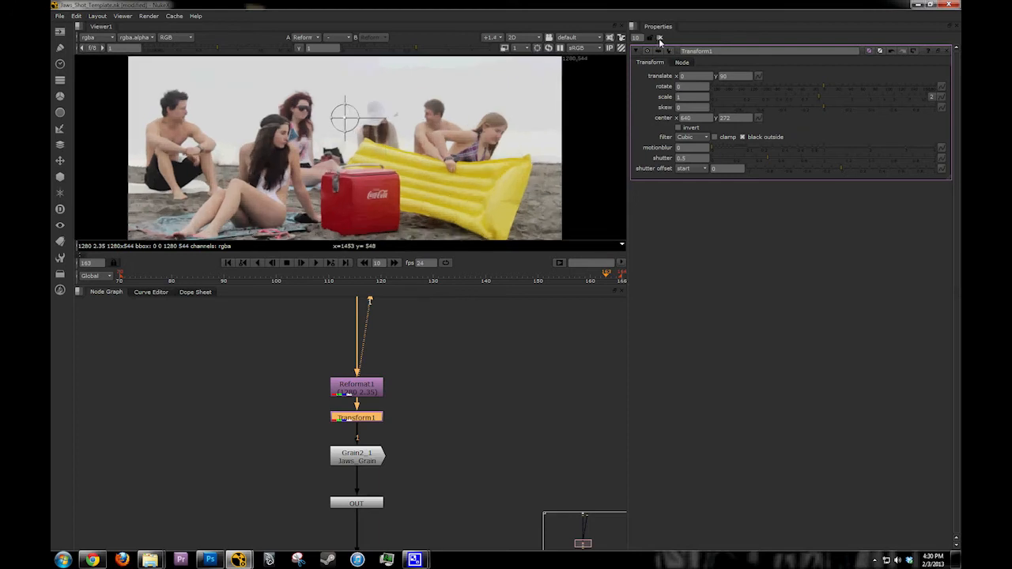
Step: Close and reopen Transform1's properties and reposition its transform handle to a translate of about -16, 115
left_click(660, 38)
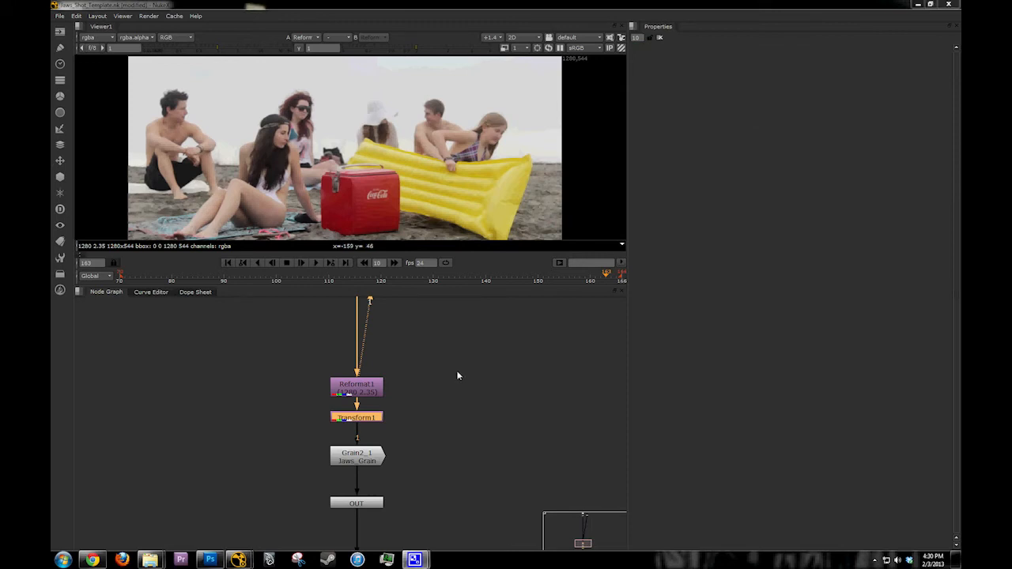
middle_click_drag(414, 416, 425, 414)
key("Return")
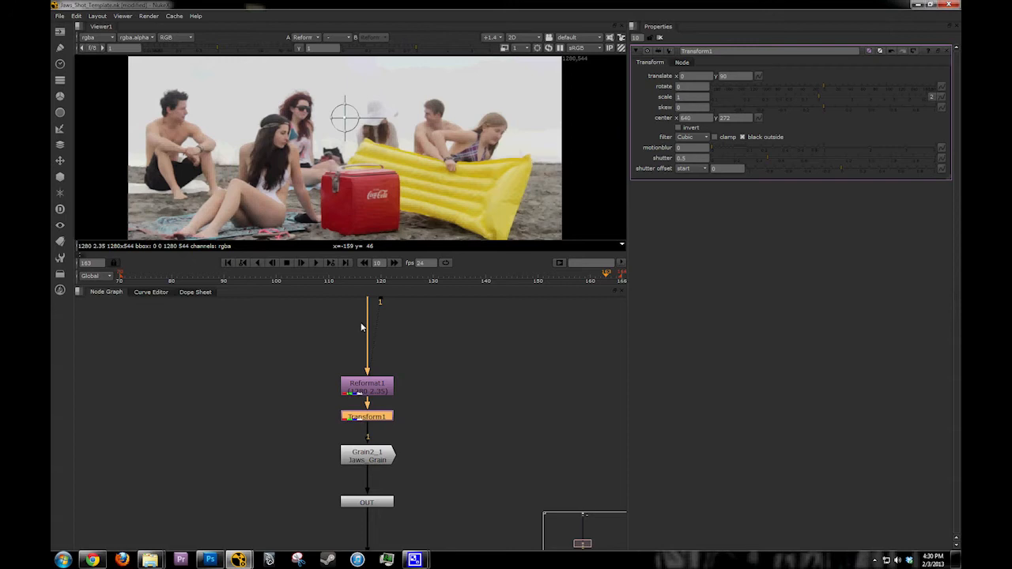
left_click_drag(341, 119, 339, 111)
scroll(346, 125, "down", 1)
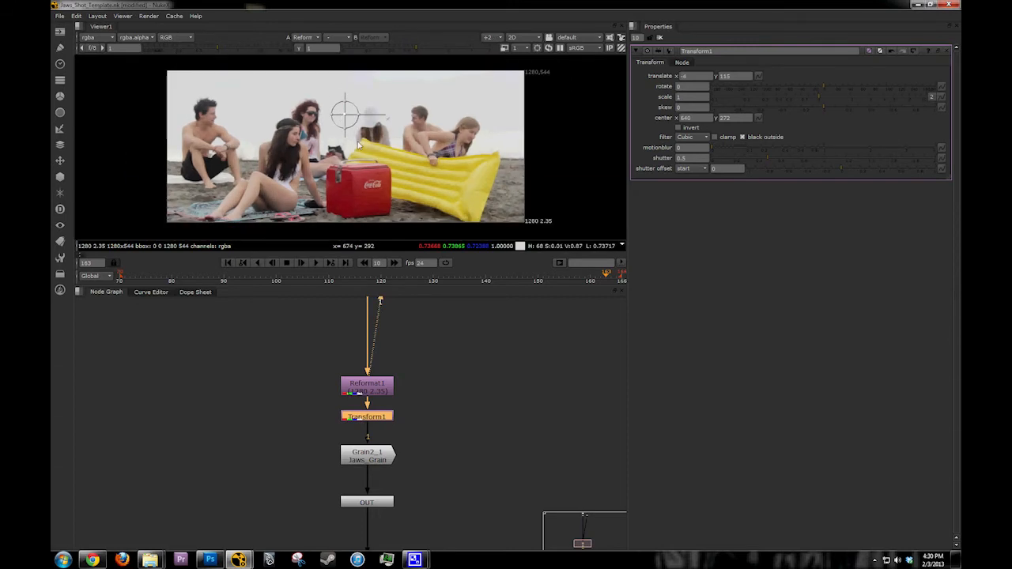
middle_click_drag(346, 126, 349, 132)
left_click_drag(351, 128, 348, 125)
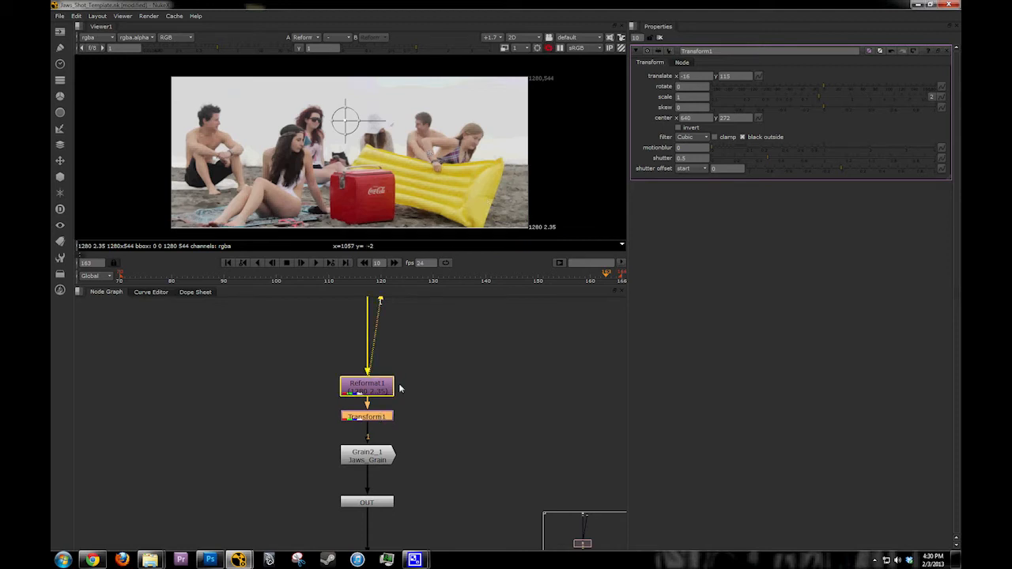
Step: Connect Viewer1 to Transform1, pull Transform1 aside from the chain and bring the viewer node down near Reformat1
key("1")
left_click(403, 426)
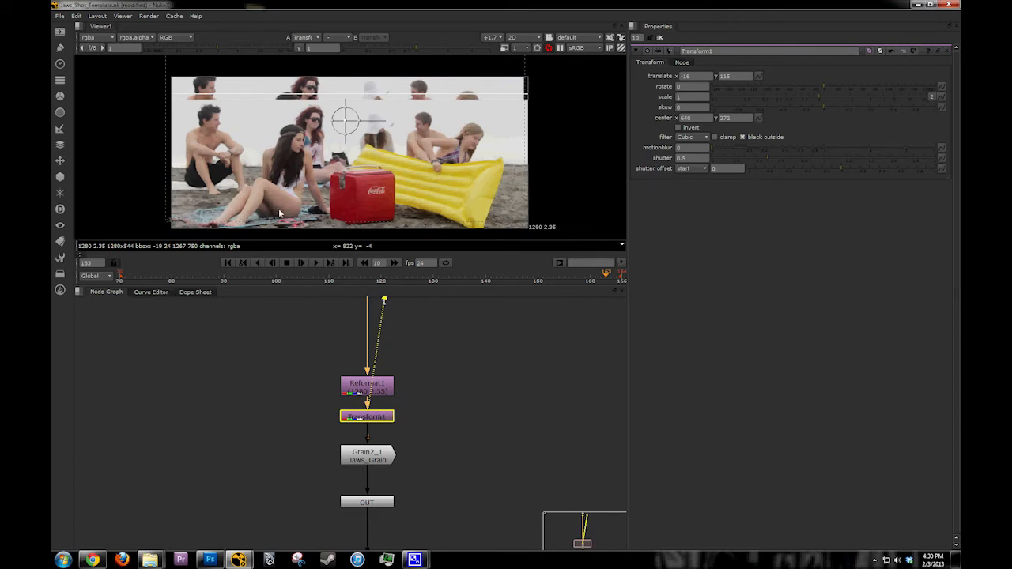
left_click_drag(392, 417, 456, 425)
scroll(445, 382, "down", 2)
scroll(445, 375, "up", 2)
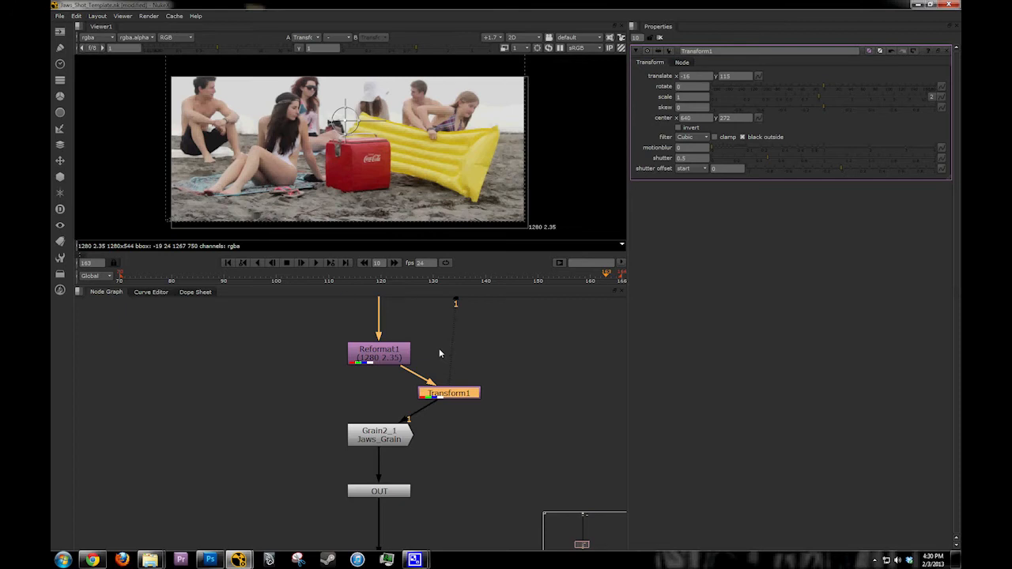
scroll(437, 351, "down", 5)
scroll(423, 404, "up", 2)
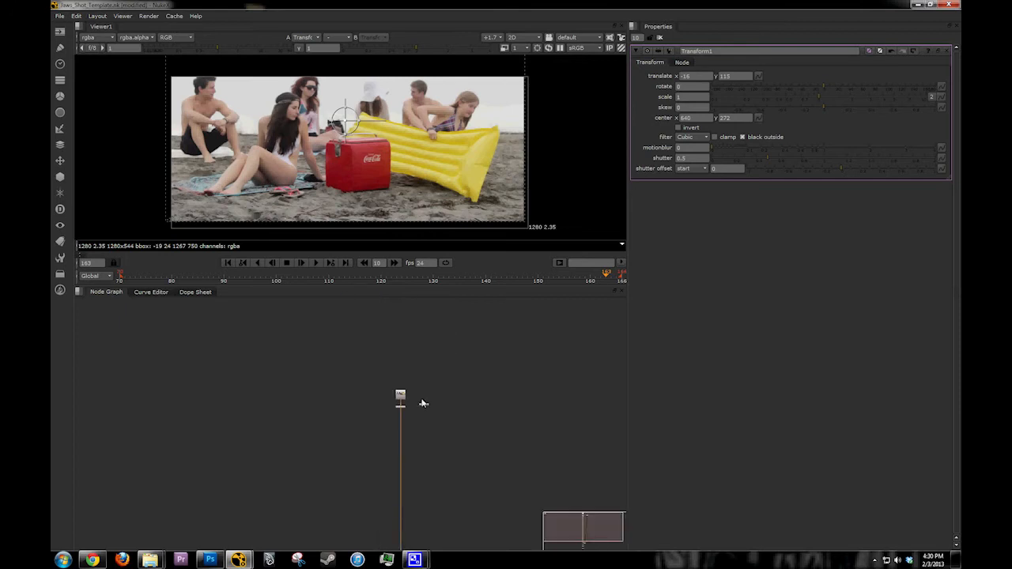
scroll(441, 500, "up", 2)
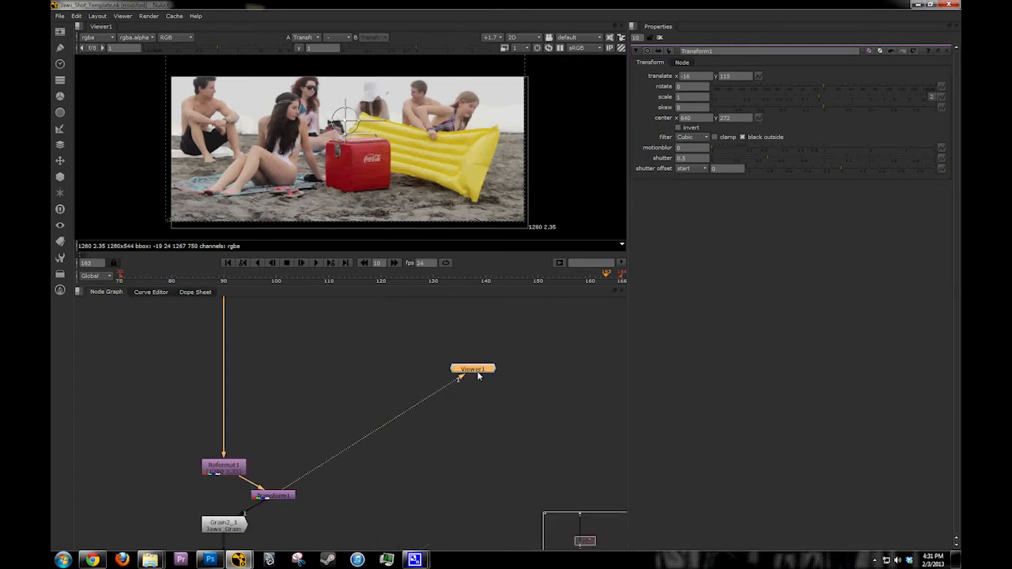
Step: Place Transform1 back in line beneath Reformat1 and compare the outputs of both nodes in the viewer
middle_click_drag(254, 507, 376, 453)
scroll(376, 453, "up", 1)
left_click_drag(387, 441, 322, 462)
key("1")
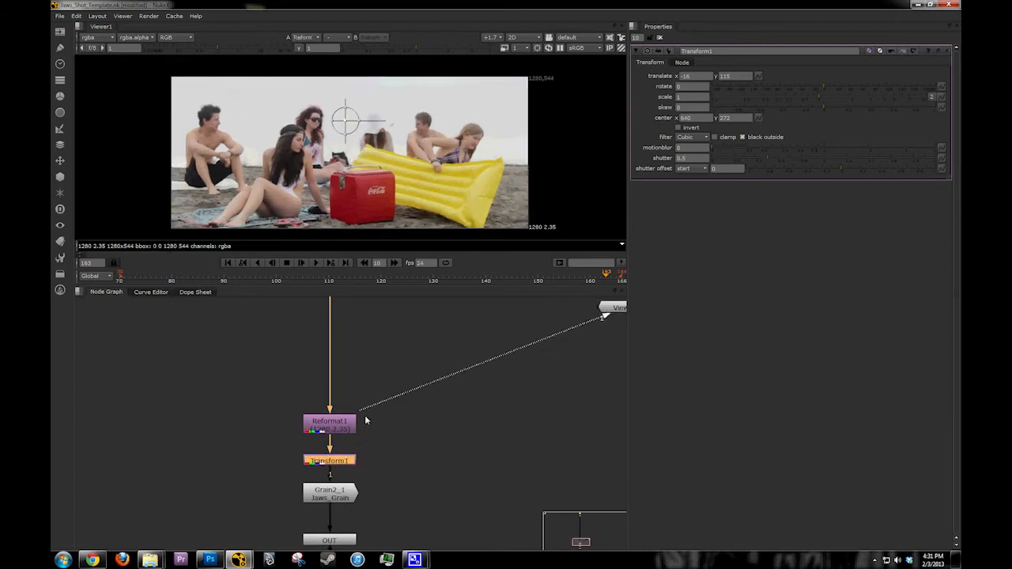
key("1")
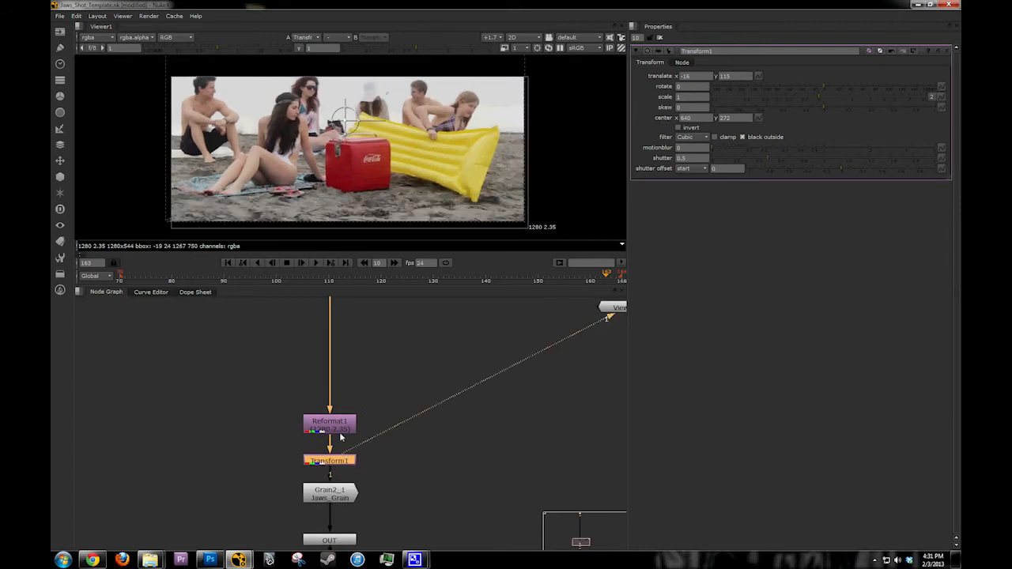
Step: Lower the Transform1 image to a translate y of about 40 so it fills the frame, and check the frame's edges
left_click_drag(345, 120, 345, 145)
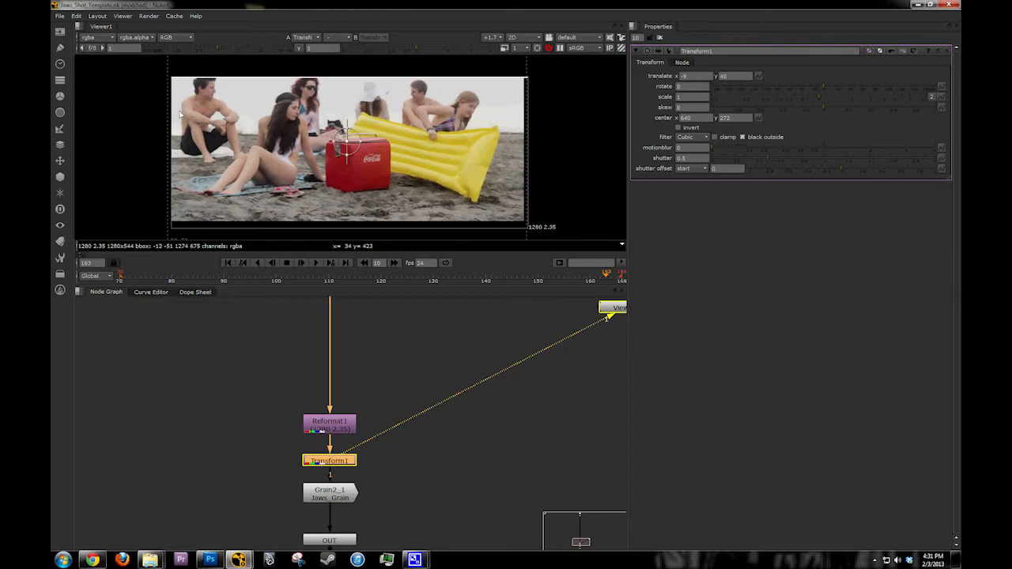
scroll(521, 224, "up", 4)
middle_click_drag(521, 224, 510, 164)
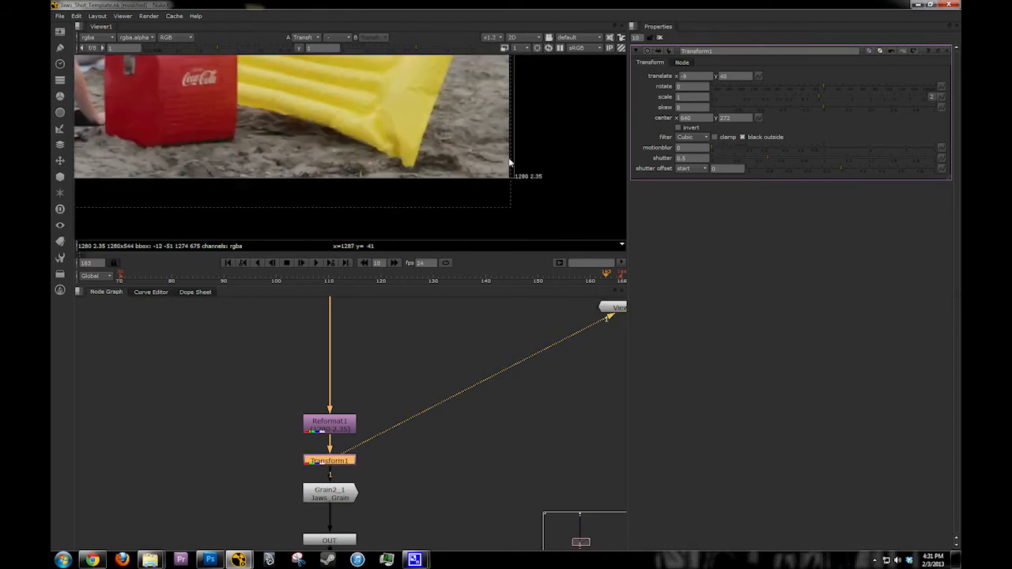
key("f")
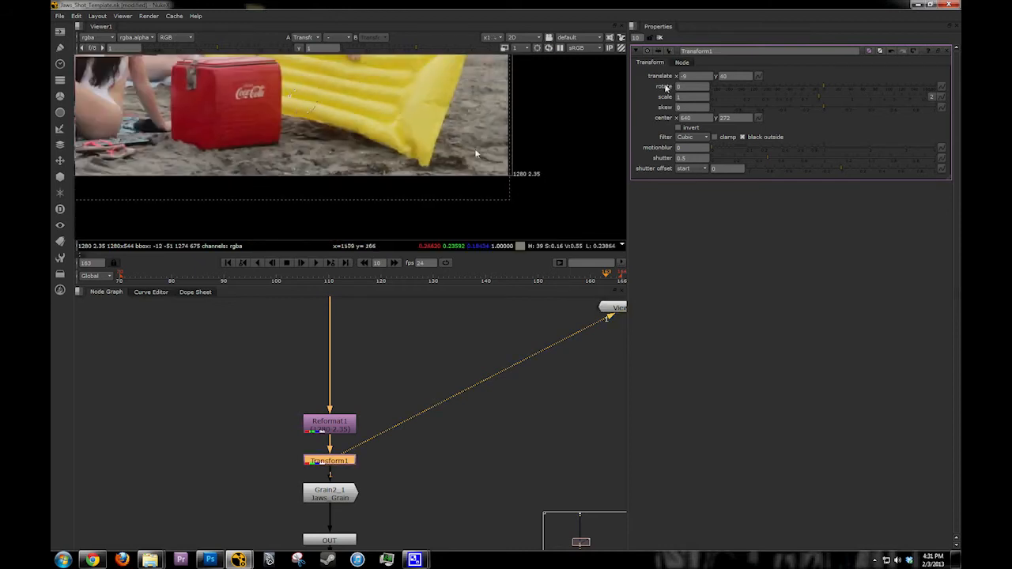
scroll(432, 163, "down", 2)
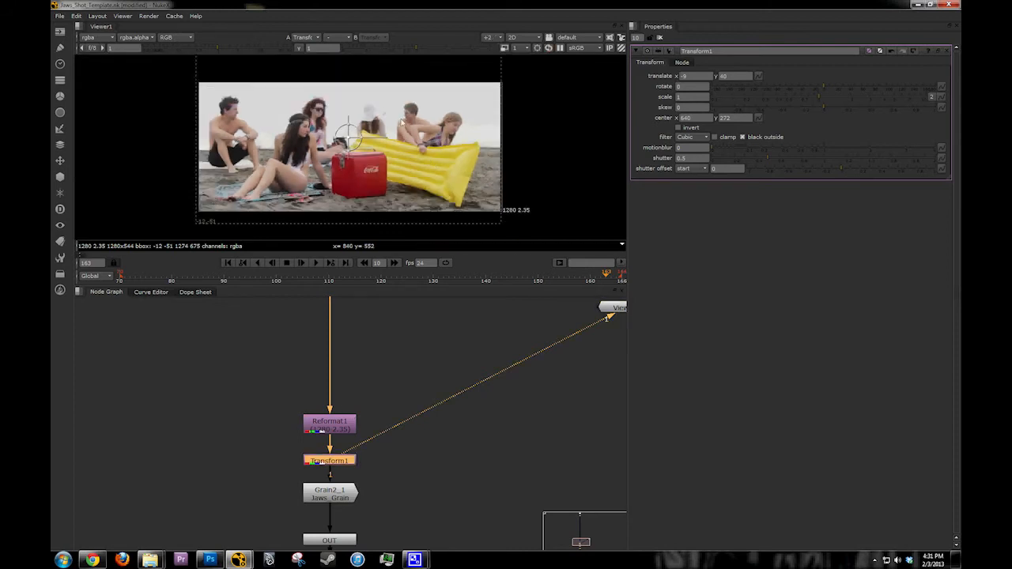
Step: Set Transform1's translate x to 0 and close its properties
left_click(693, 75)
type("0")
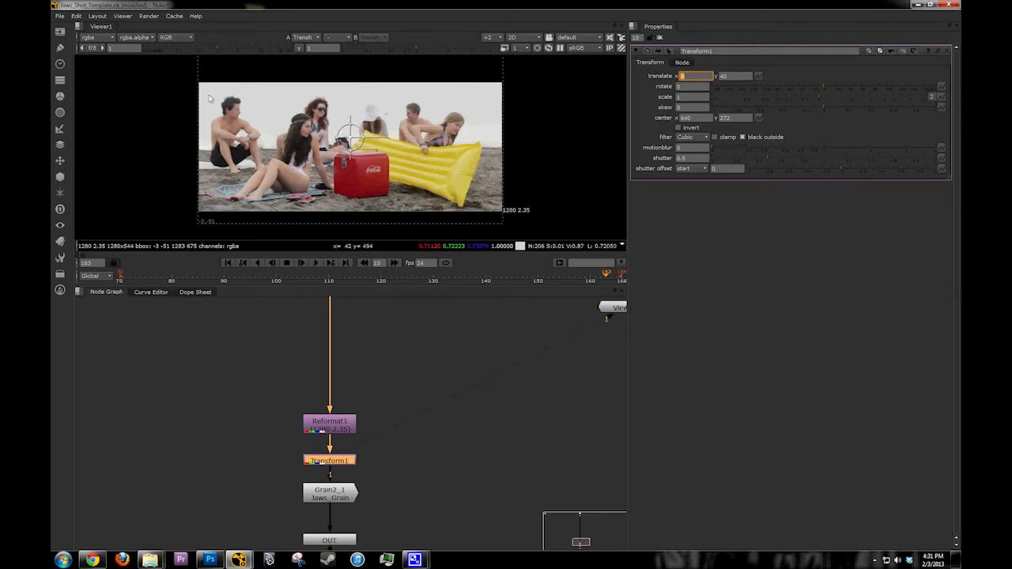
scroll(235, 106, "down", 2)
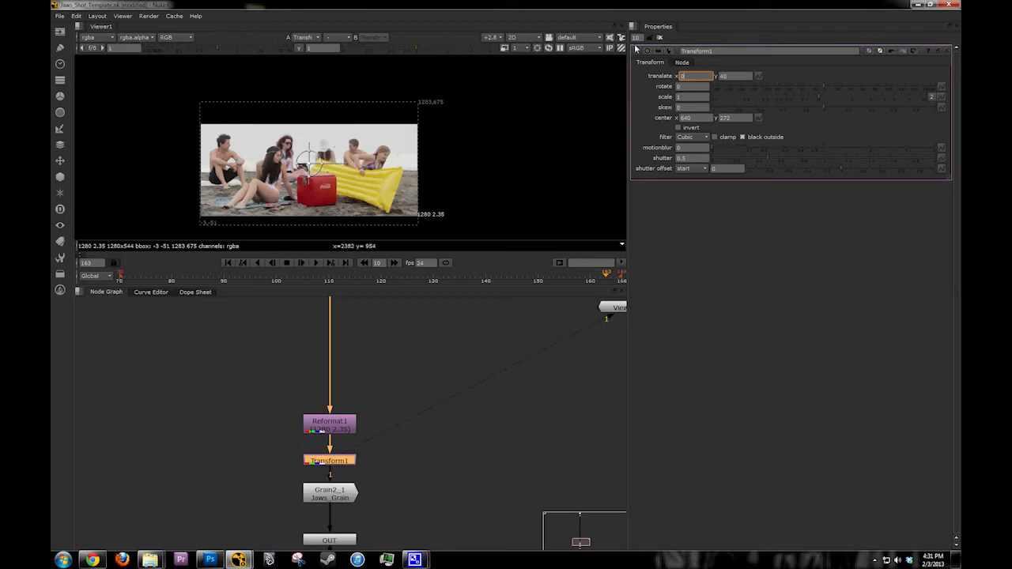
left_click(660, 37)
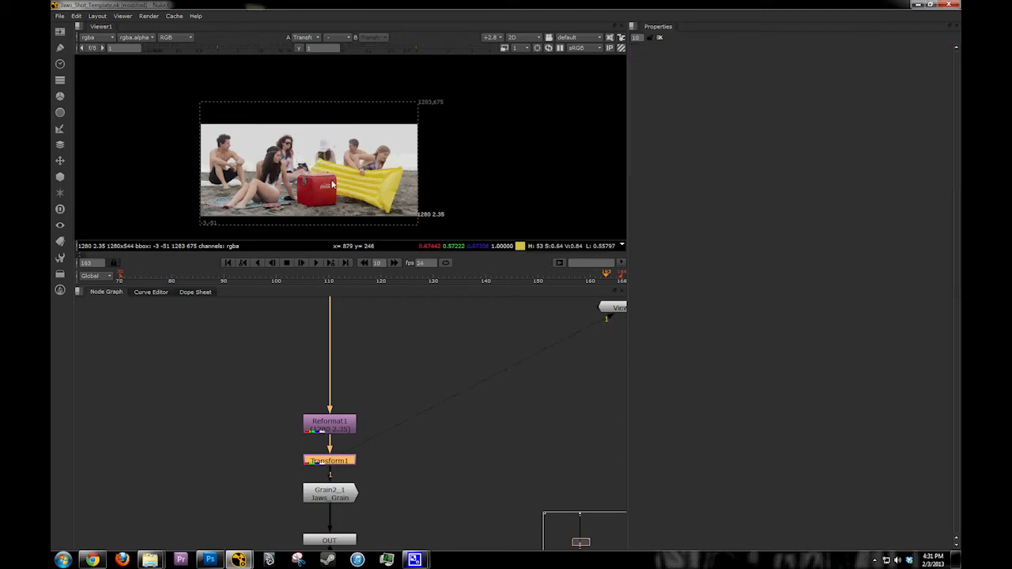
Step: Connect the viewer to Grain2_1 and compare the image with the grain disabled and enabled up close
key("f")
middle_click_drag(343, 497, 342, 403)
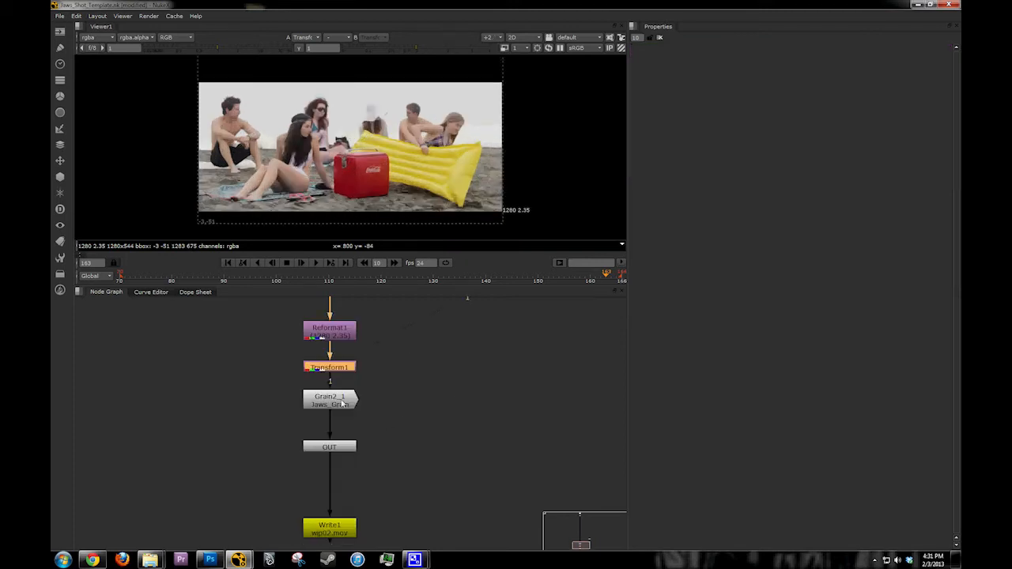
left_click(342, 401)
key("1")
scroll(273, 118, "up", 2)
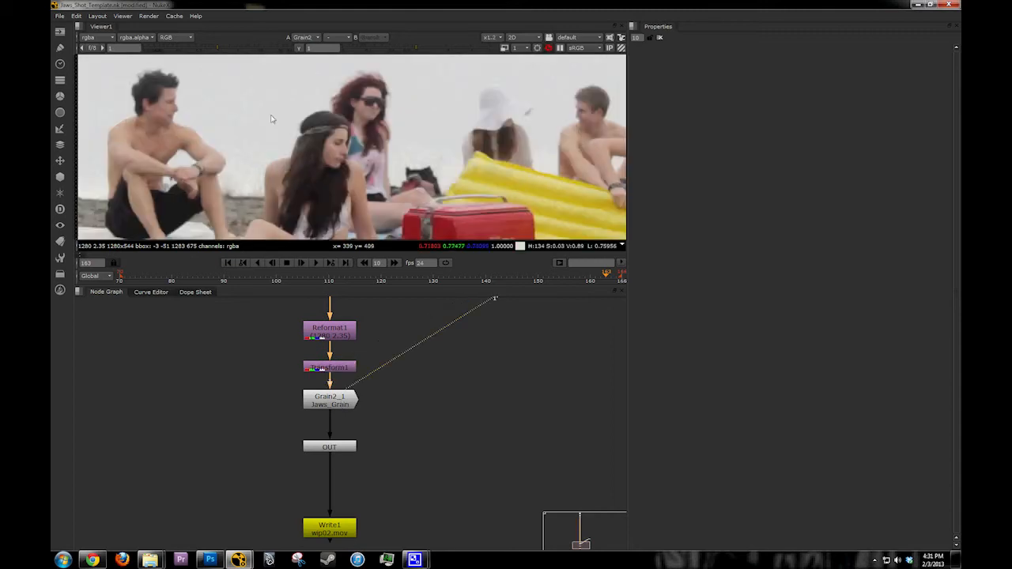
left_click(336, 401)
key("d")
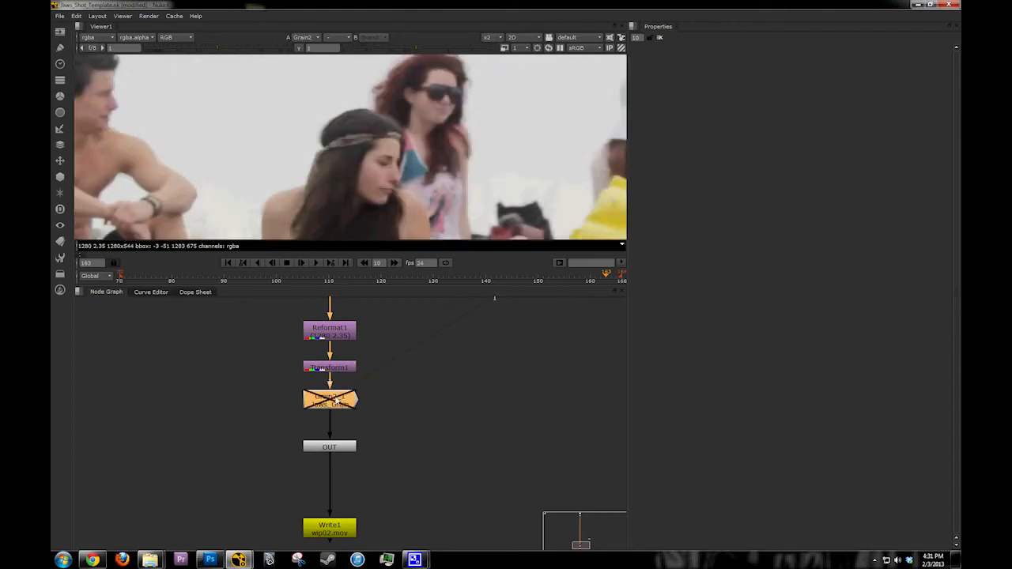
key("d")
scroll(374, 163, "down", 2)
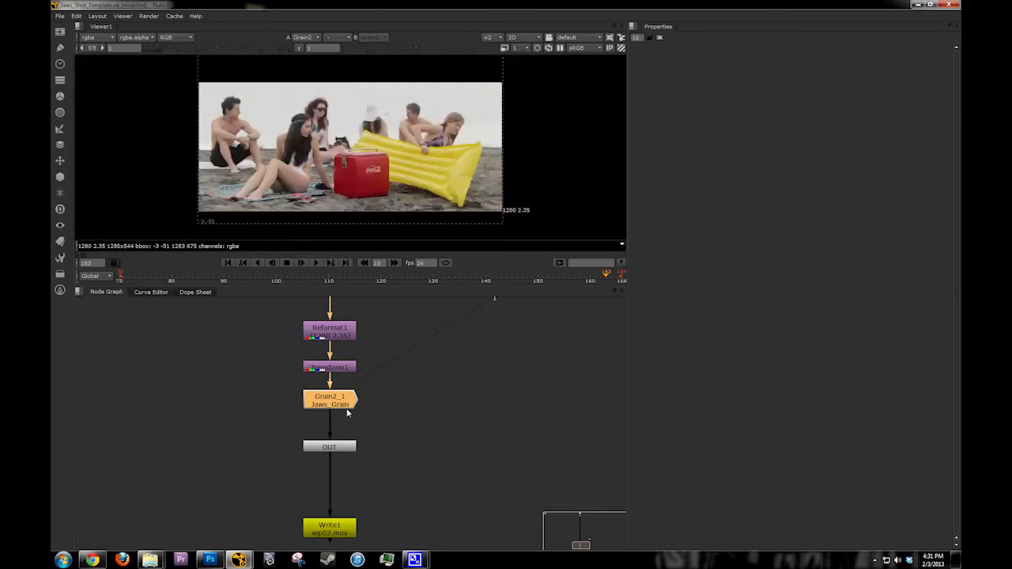
Step: Connect the viewer to the OUT node, move Write1 slightly up toward it and open Write1's properties
left_click(350, 451)
key("1")
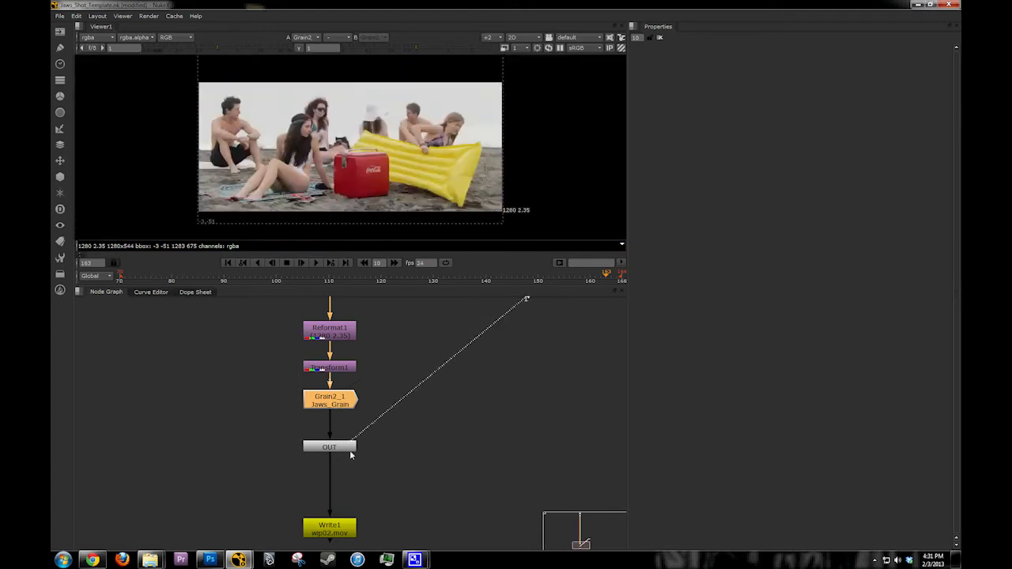
mouse_move(342, 534)
left_mouse_down()
mouse_move(346, 523)
mouse_move(331, 525)
left_mouse_up()
double_click(331, 521)
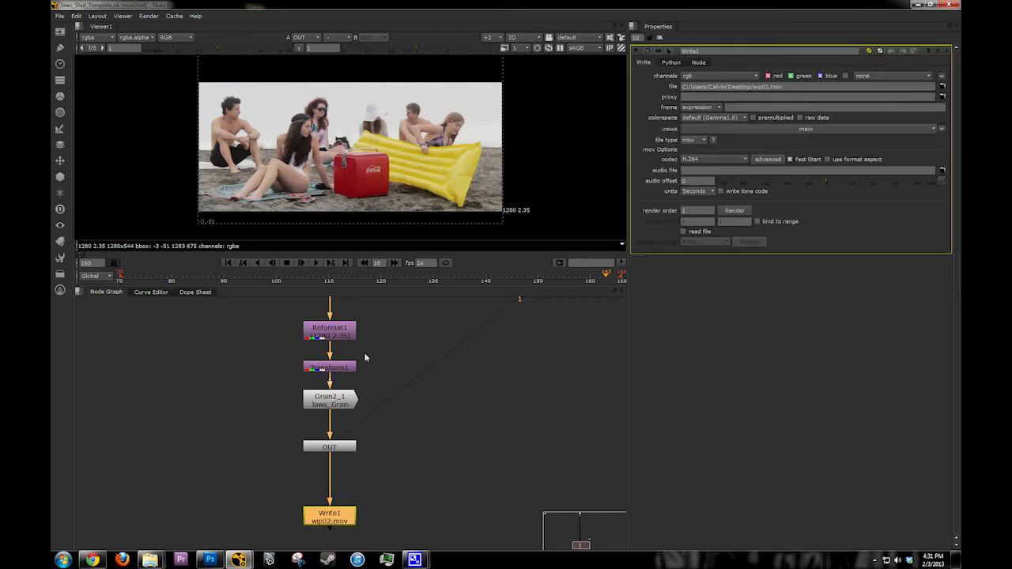
scroll(398, 139, "down", 1)
middle_click_drag(398, 139, 389, 143)
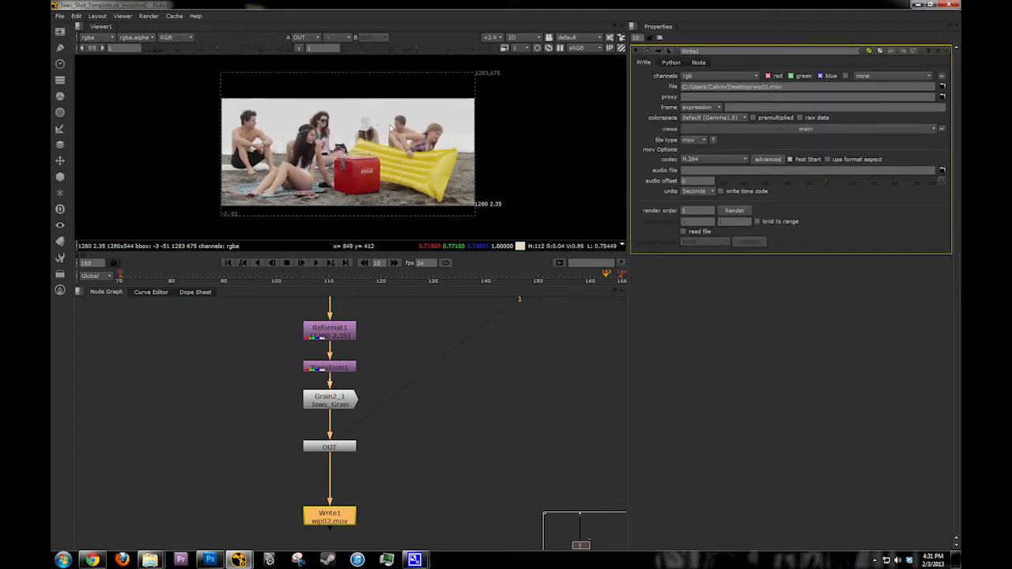
Step: Nudge Transform1 up, insert a Crop node between it and Grain2_1, and close the crop's properties
left_click(335, 405)
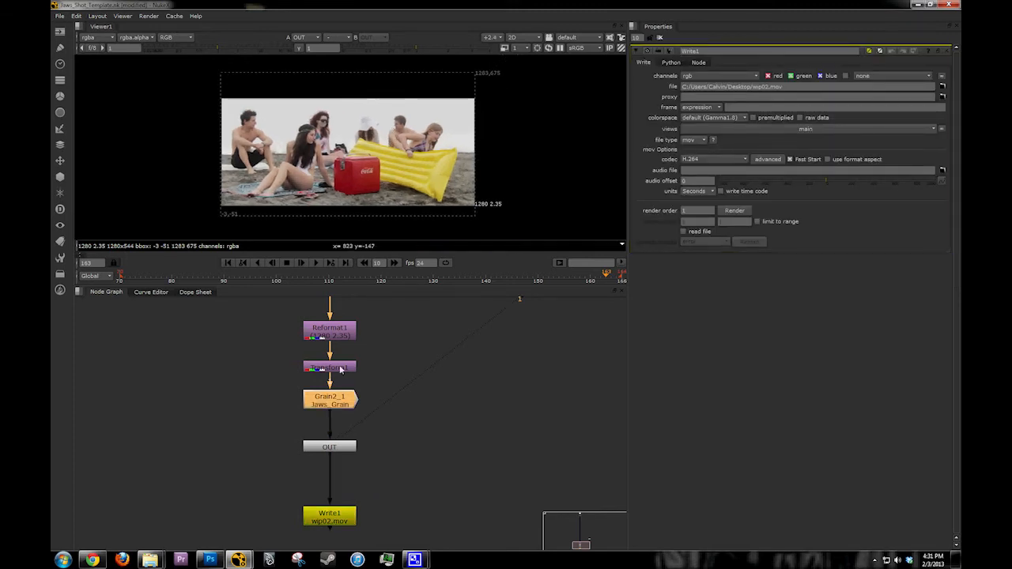
left_click_drag(343, 370, 344, 360)
key("Tab")
type("crop")
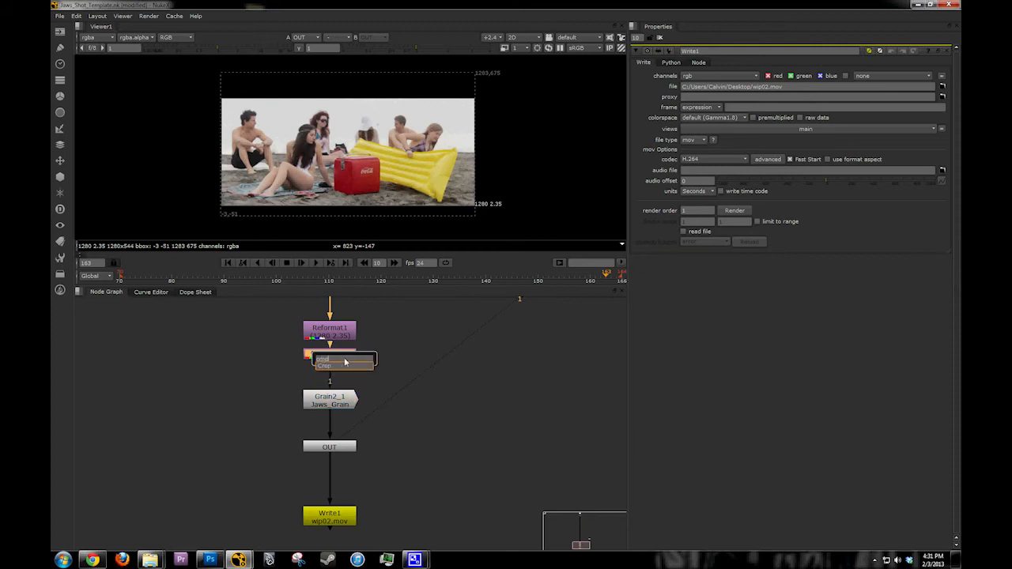
key("Return")
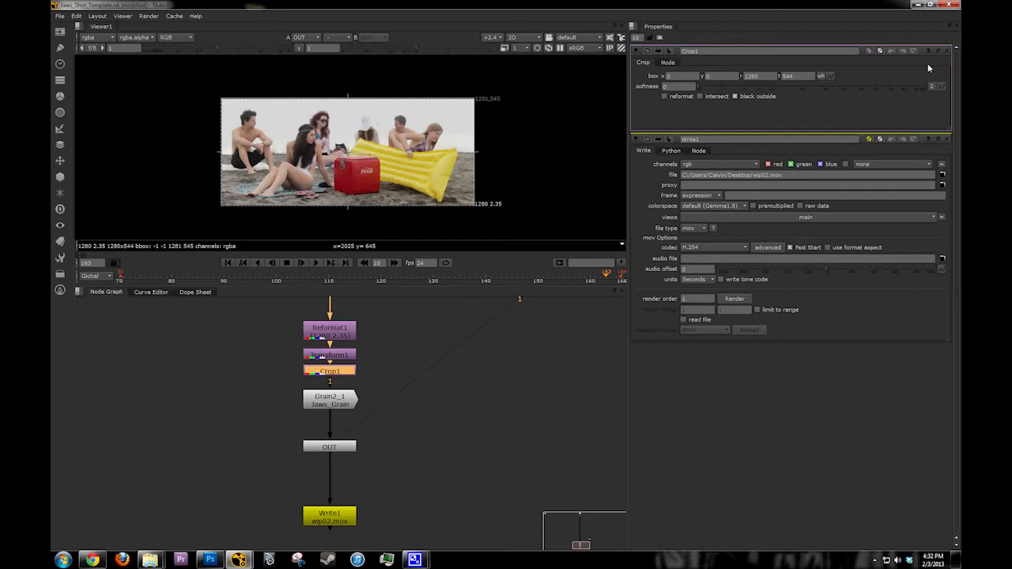
left_click(947, 50)
Step: Inspect the cropped, grained image at full size and closer across the frame
key("ctrl+1")
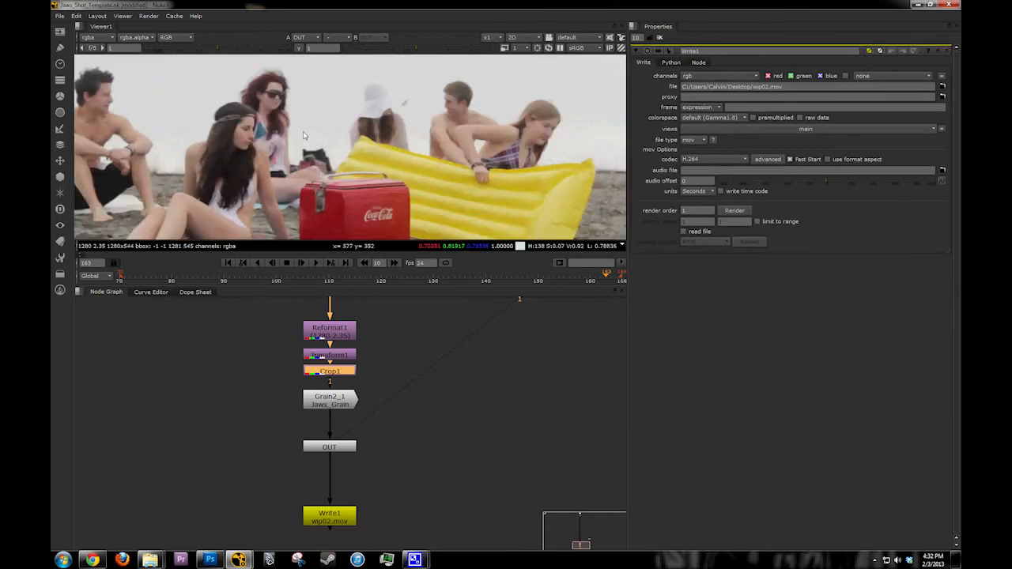
scroll(303, 136, "up", 2)
scroll(405, 147, "down", 2)
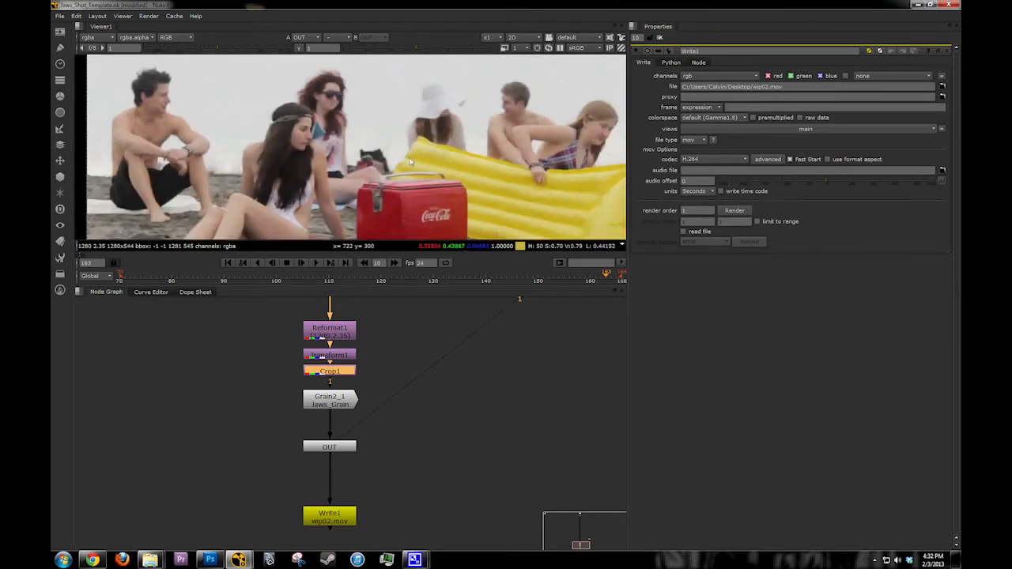
middle_click_drag(410, 161, 307, 164)
scroll(394, 158, "up", 1)
middle_click_drag(395, 152, 625, 122)
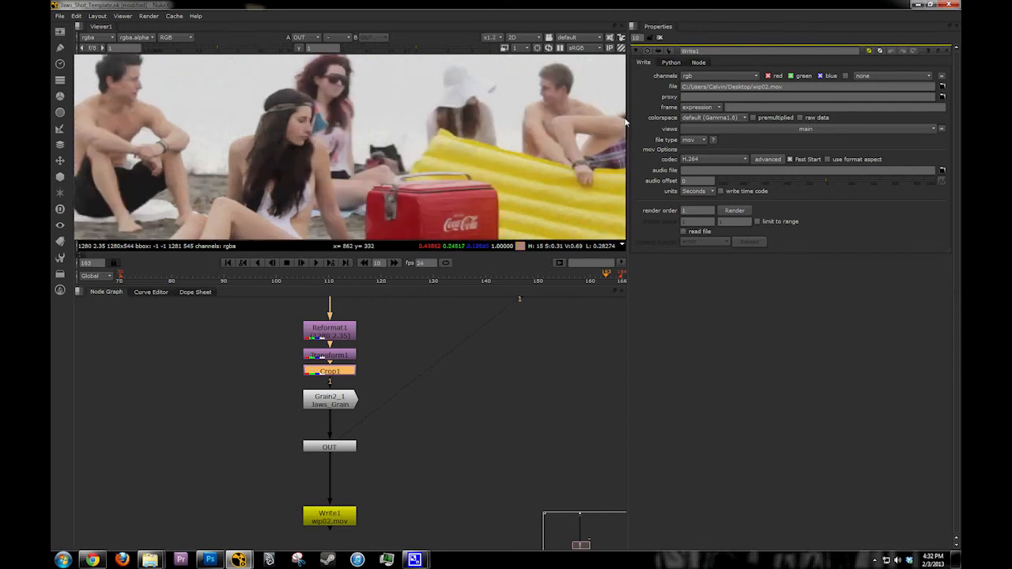
Step: Browse for Write1's output location to the Royale Filmworks Video Projects/JAWS/finalshots folder under Documents
left_click(794, 89)
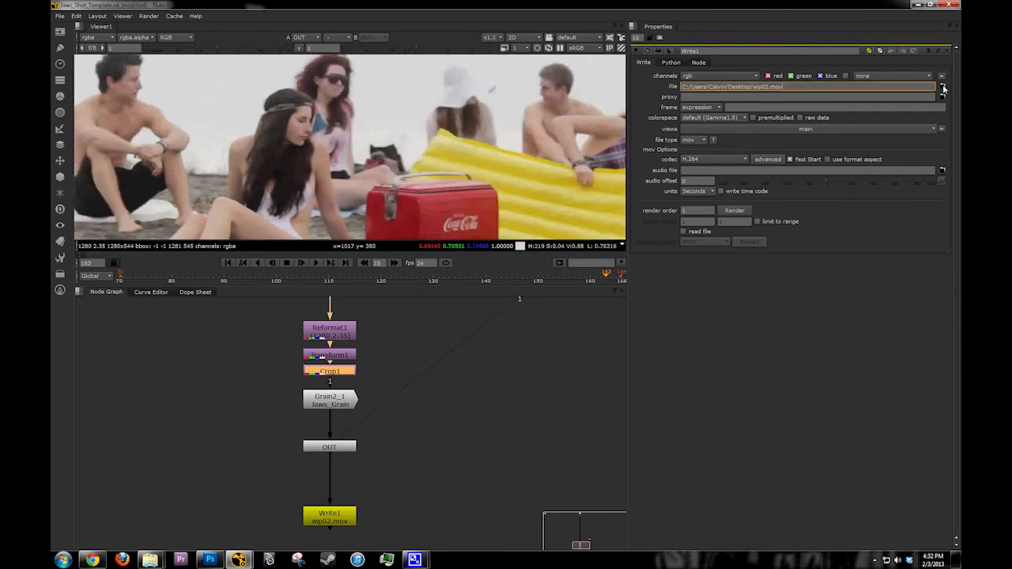
left_click(943, 87)
left_click_drag(627, 16, 549, 207)
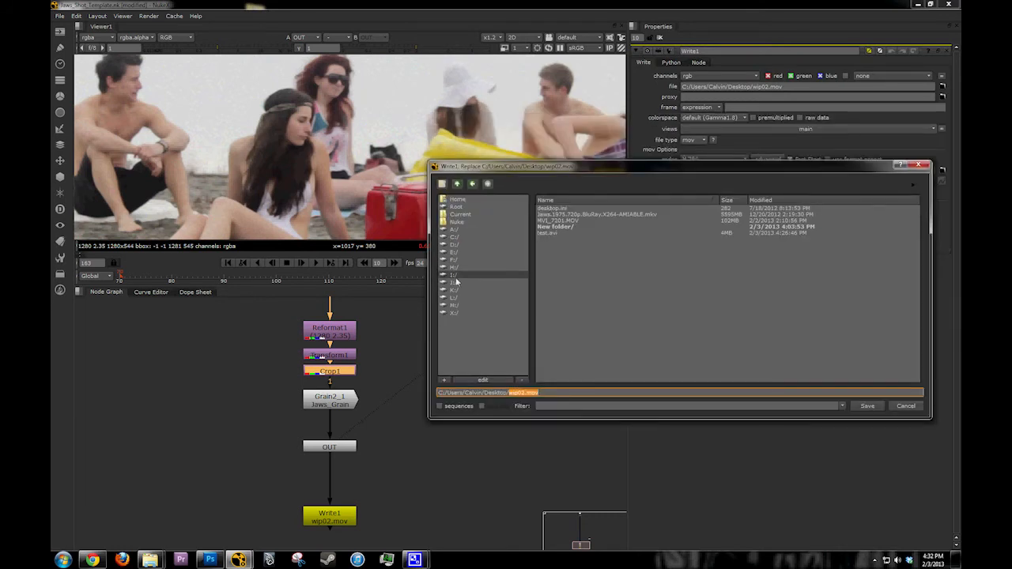
left_click(455, 199)
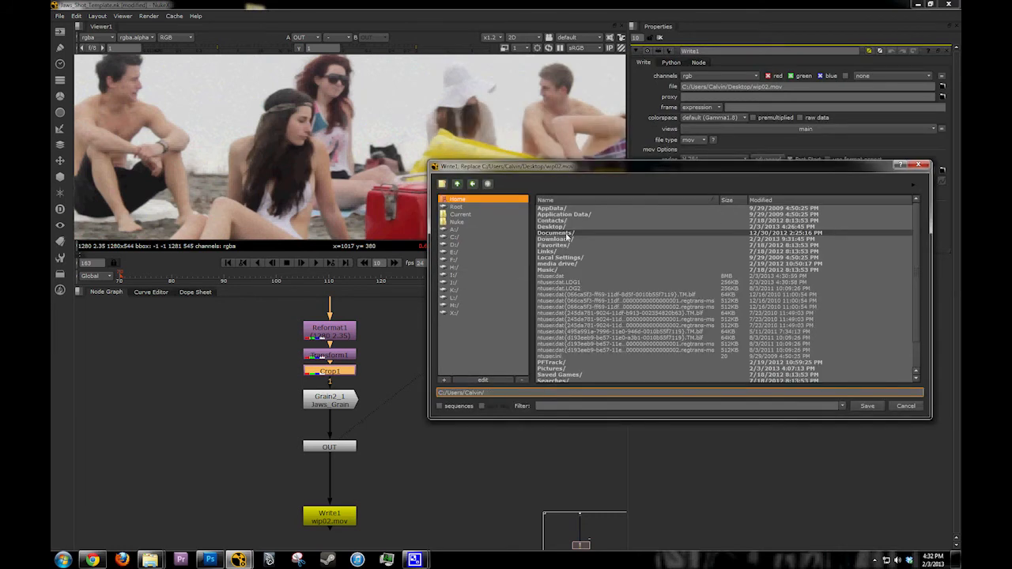
double_click(567, 233)
scroll(572, 317, "down", 3)
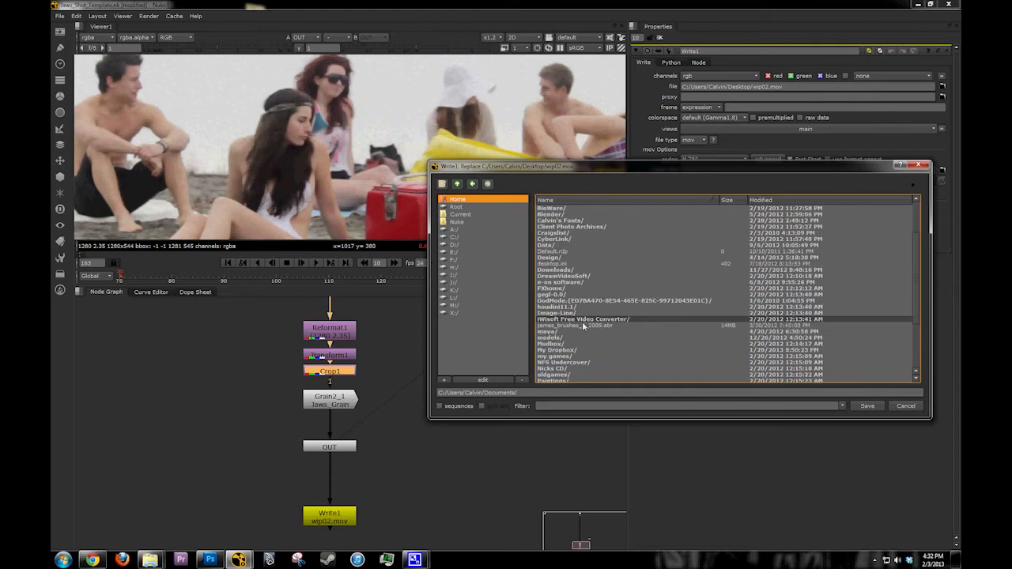
scroll(583, 326, "down", 3)
double_click(567, 304)
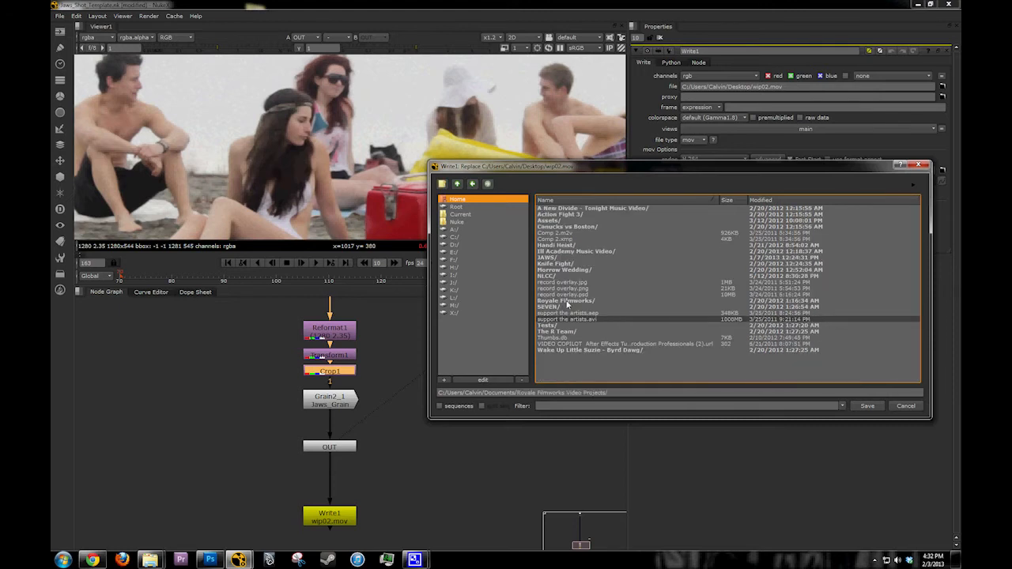
double_click(568, 258)
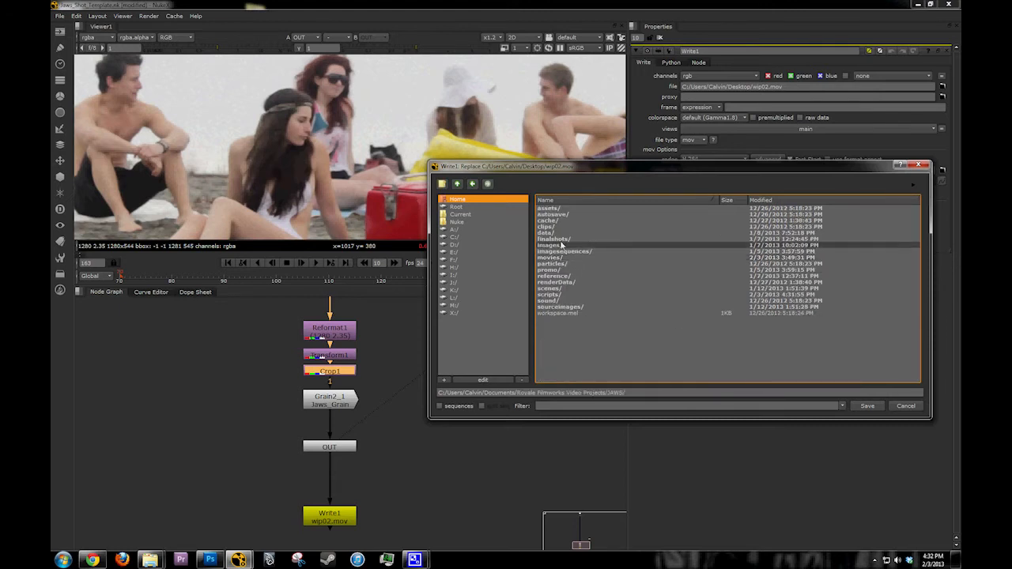
double_click(557, 239)
Step: Look through the existing shot files in finalshots and create a new folder there named shot_8
left_click_drag(555, 171, 530, 158)
scroll(577, 308, "down", 6)
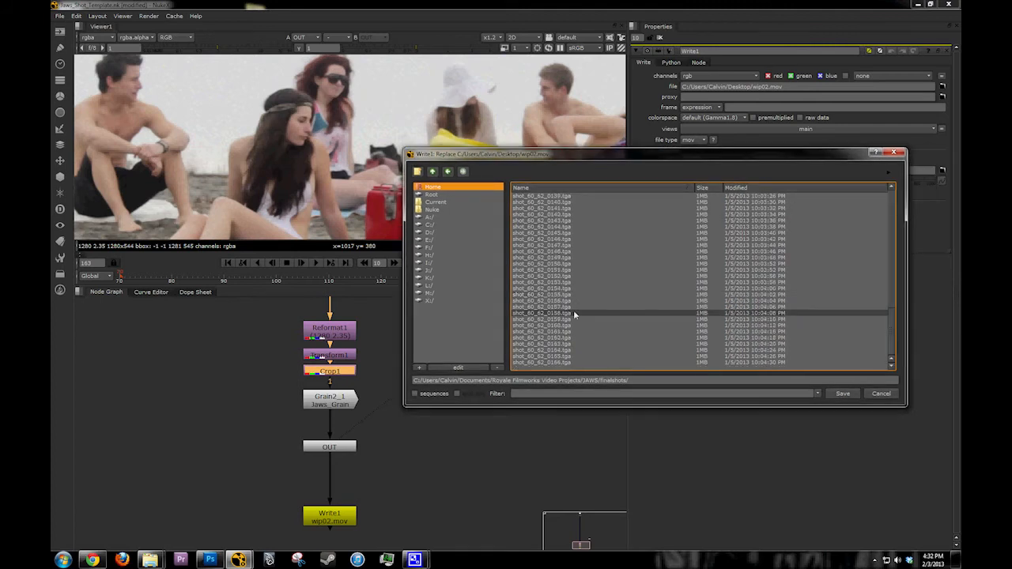
scroll(573, 310, "up", 6)
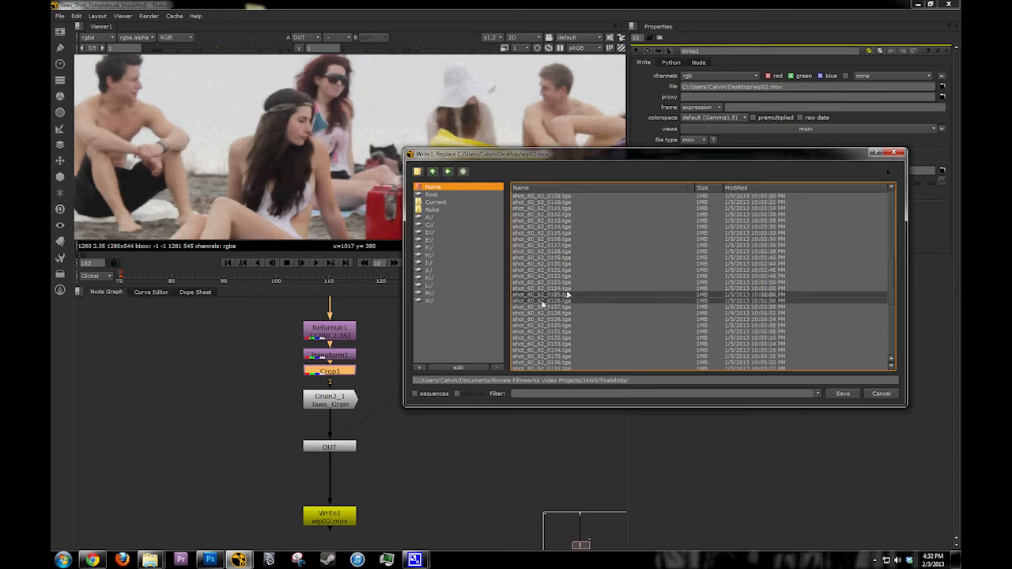
left_click(417, 171)
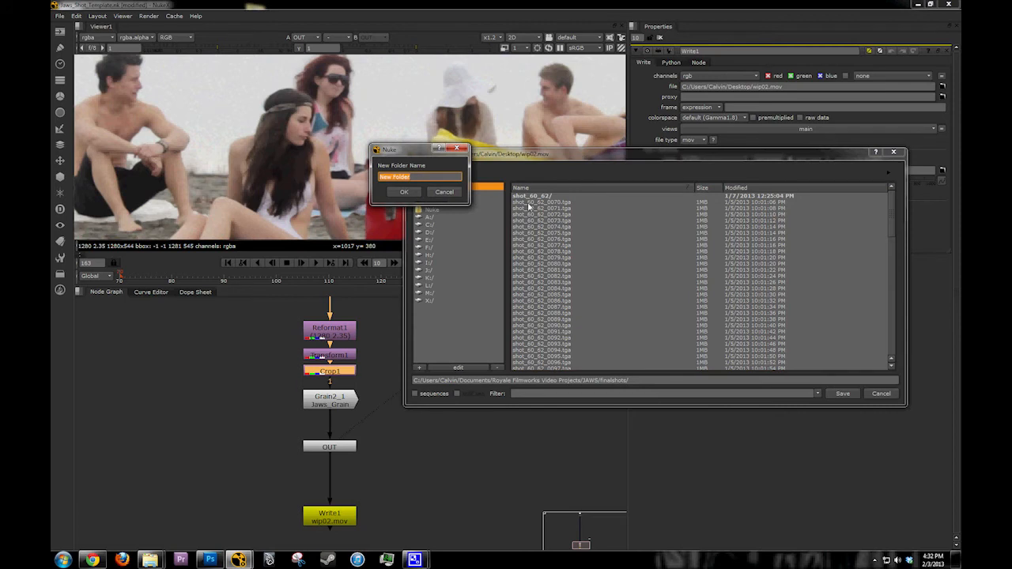
type("shot_8")
key("Return")
Step: Set Write1's output file to shot_8_####.tga in the shot_8 folder, with no compression and the default sRGB colorspace
left_click(661, 380)
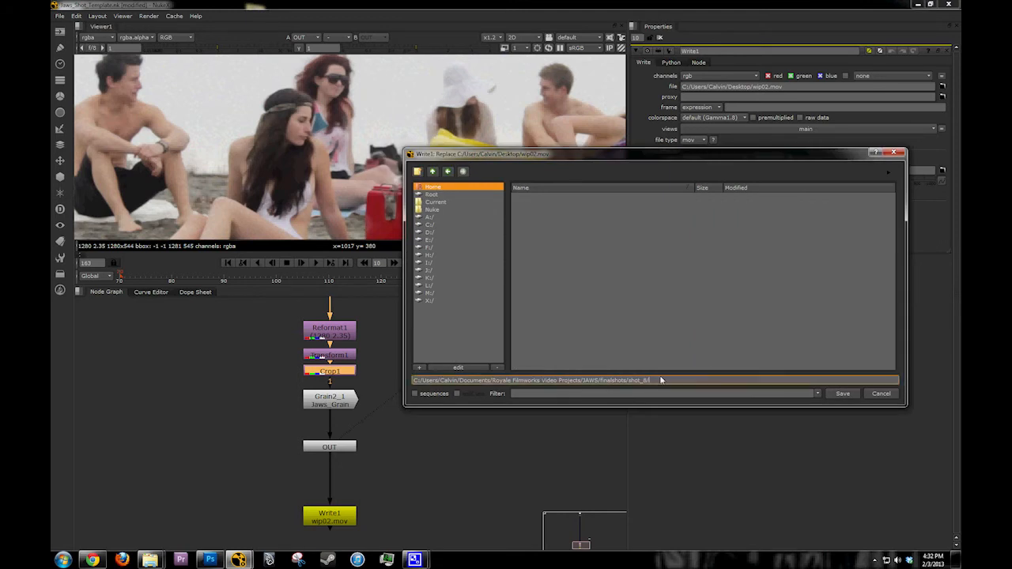
type("shot_")
type("8_####")
type("#.")
type("tif")
left_click_drag(696, 380, 650, 386)
left_click(843, 394)
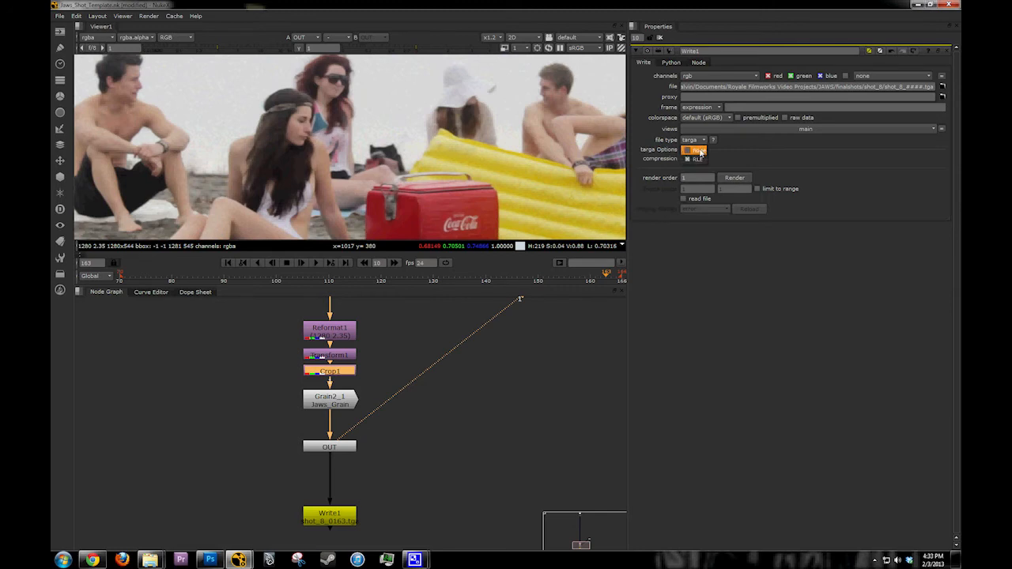
left_click(707, 118)
left_click(711, 119)
left_click(743, 177)
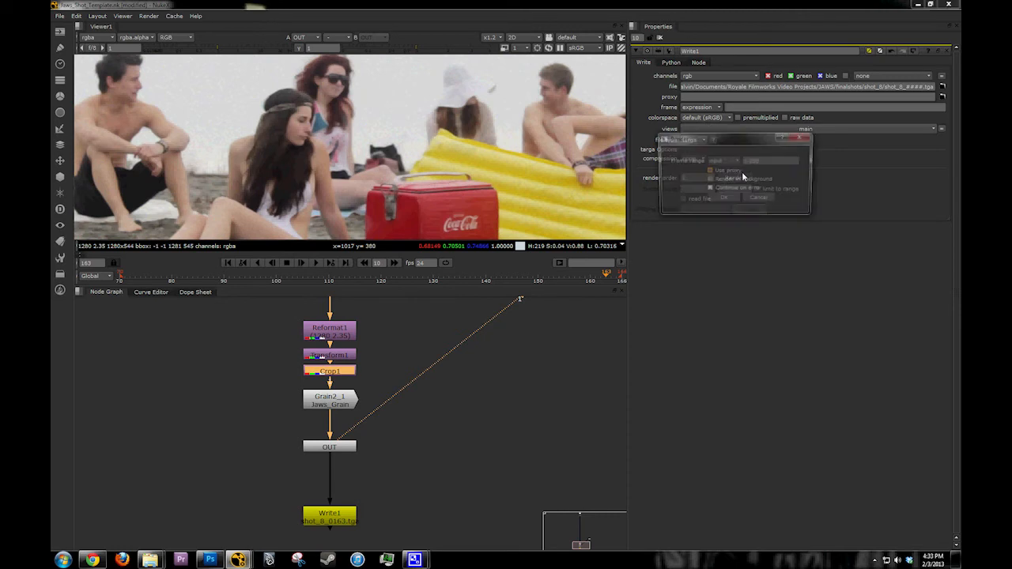
left_click(734, 162)
left_click(728, 170)
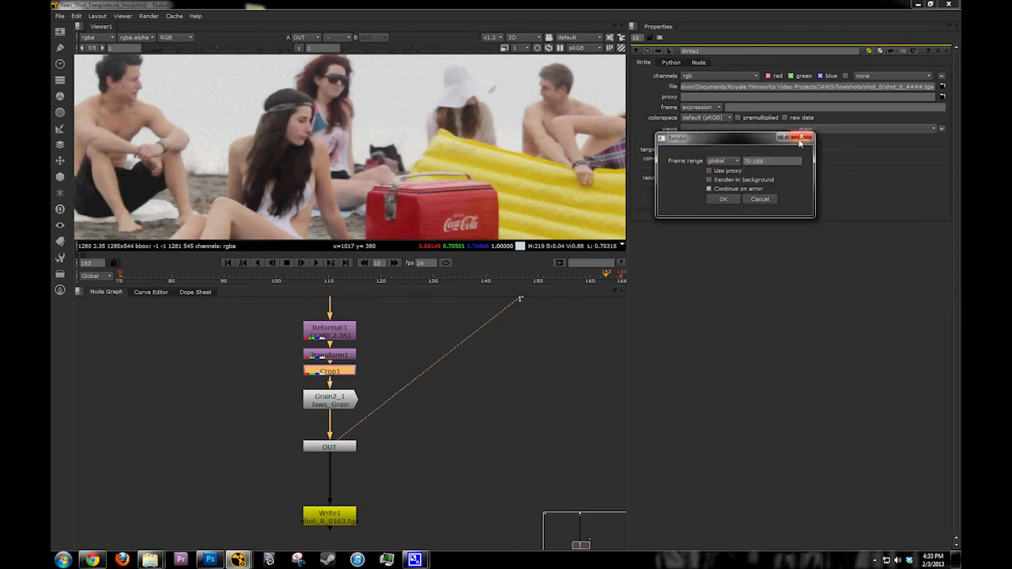
left_click(759, 199)
Step: Check the plate at frames 70 and 72 in the viewer
left_click(121, 281)
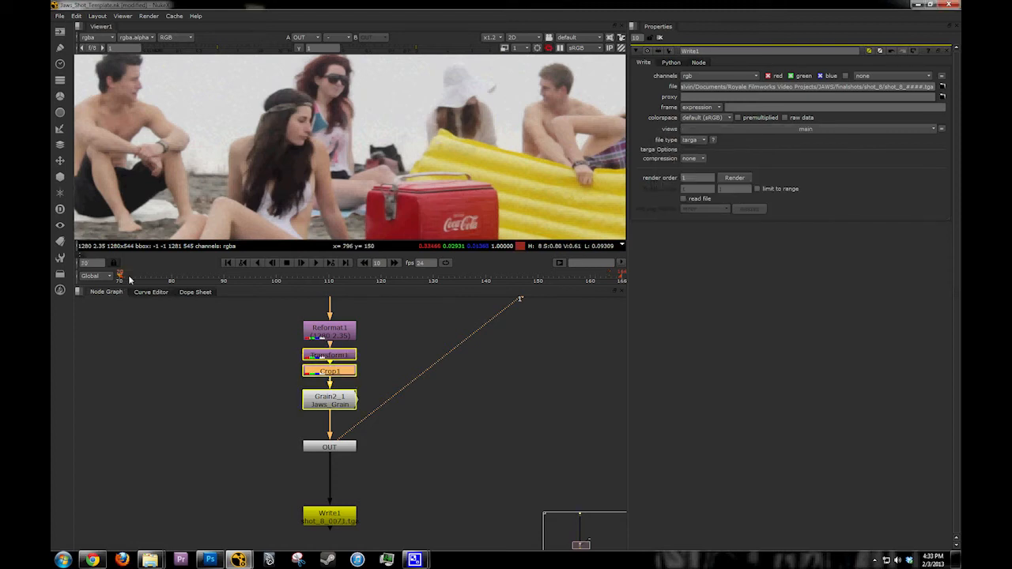
left_click(130, 281)
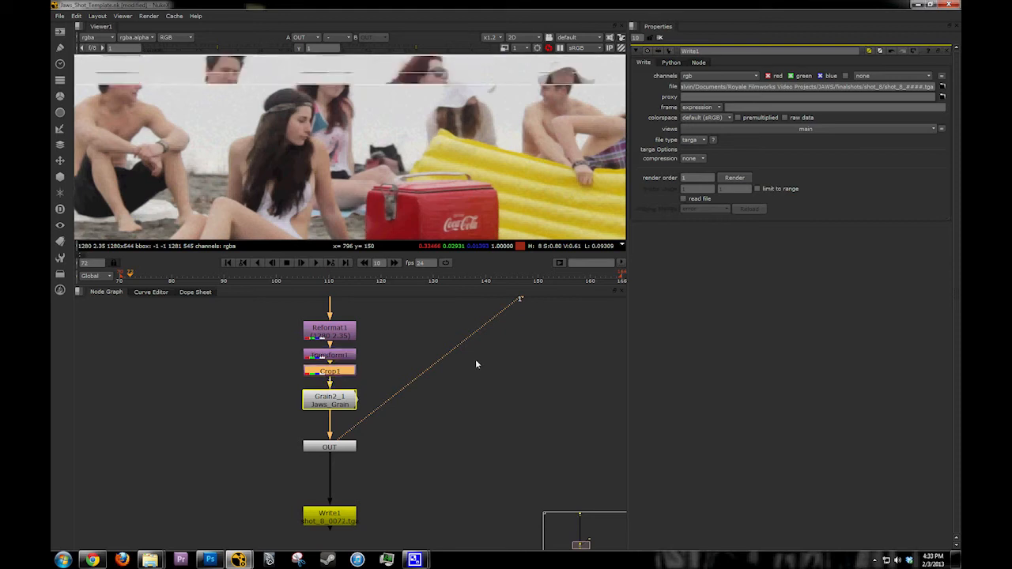
left_click_drag(482, 383, 498, 401)
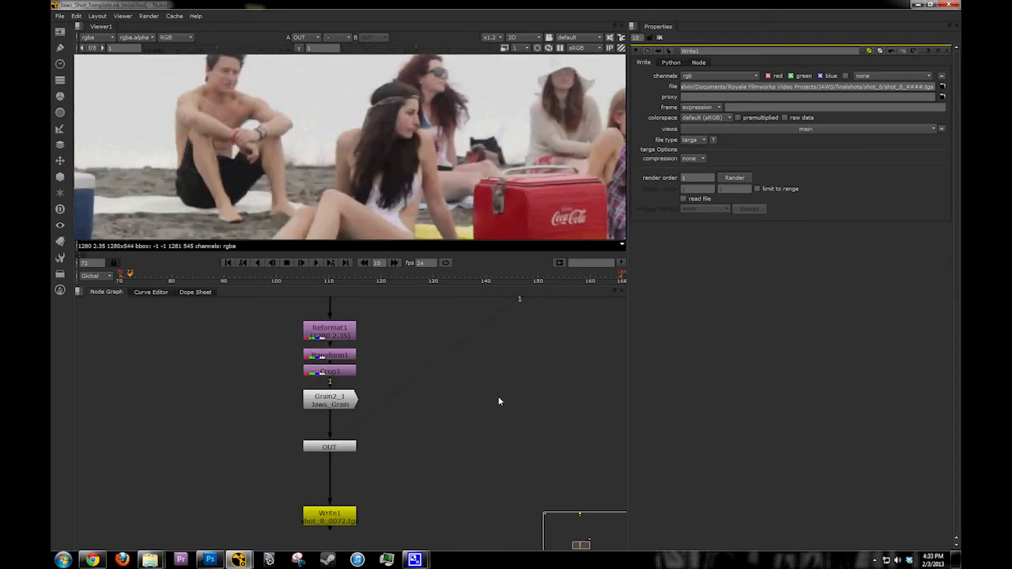
Step: Set the project's frame range to 50–75 and close the project settings
key("s")
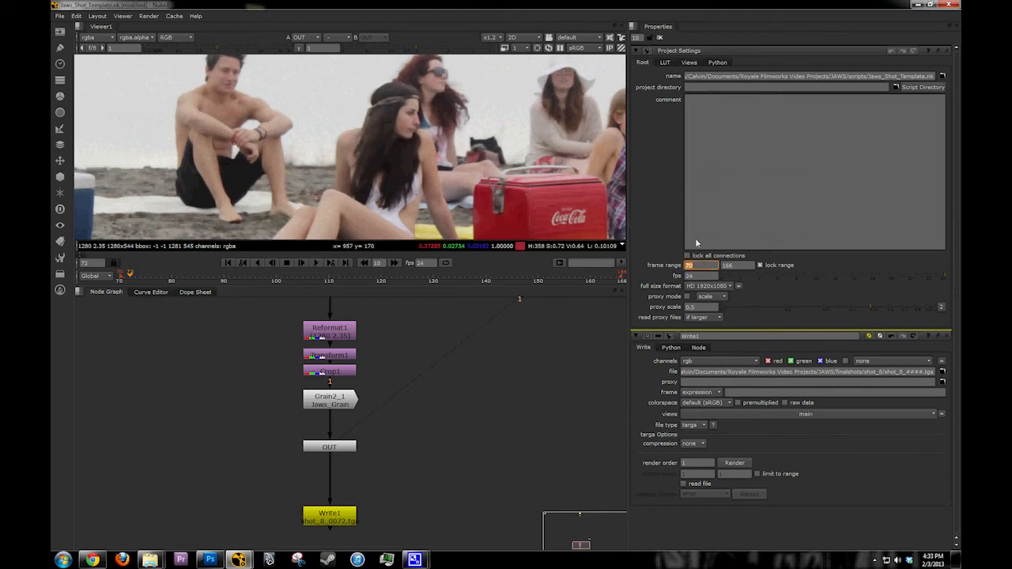
type("50")
key("Tab")
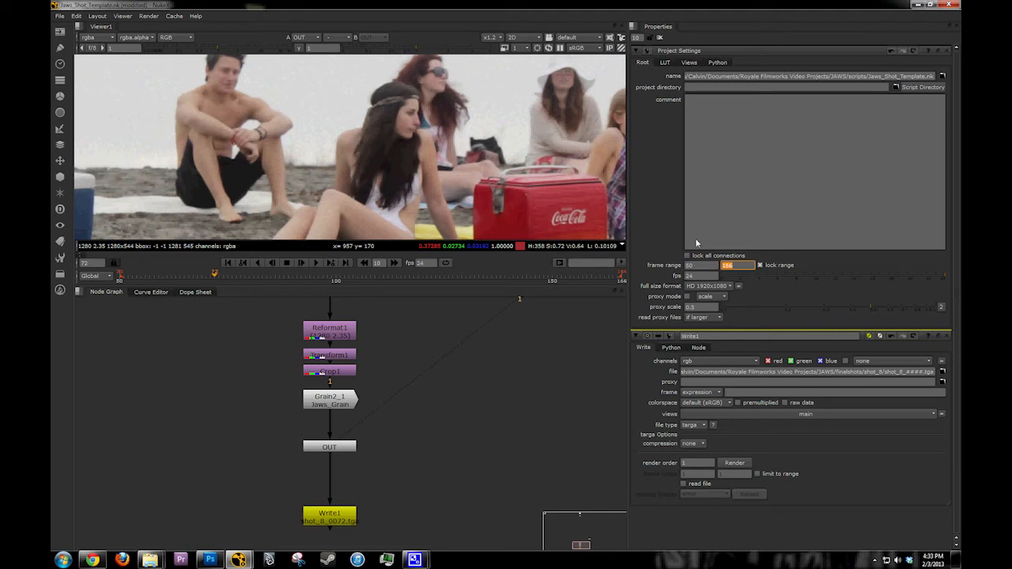
type("752")
key("BackSpace")
key("Return")
left_click(938, 50)
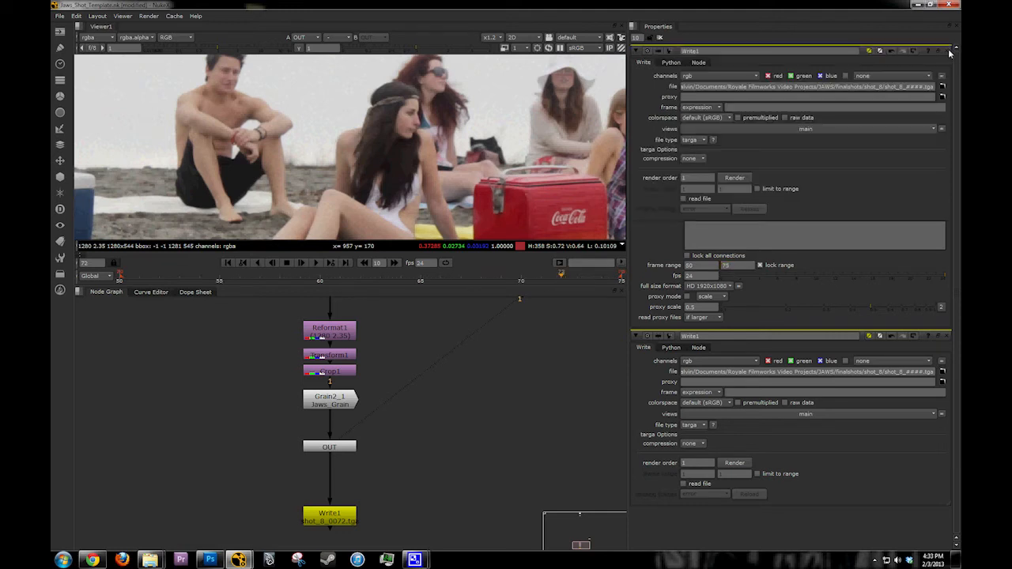
left_click(137, 276)
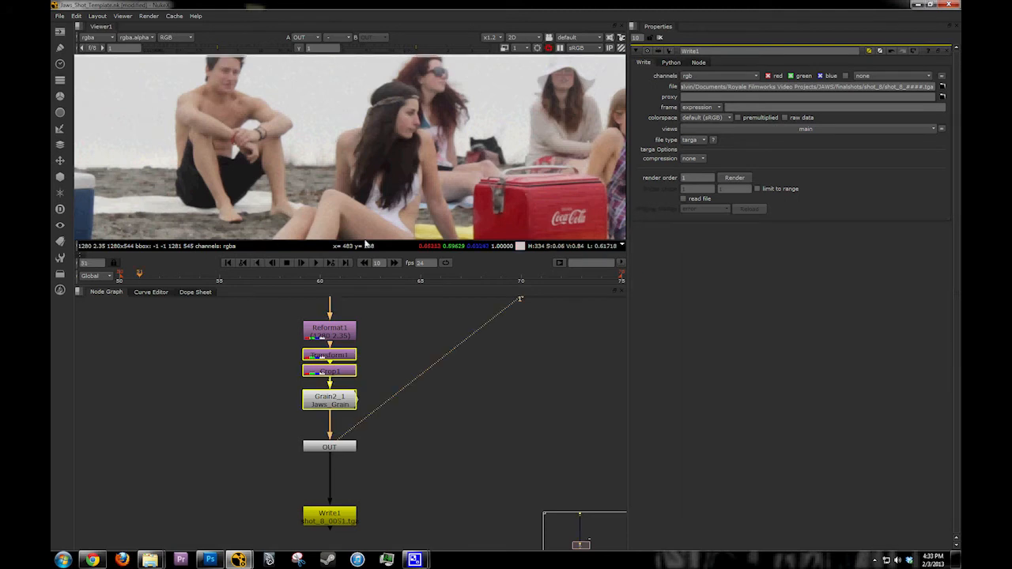
key("f")
left_click(721, 178)
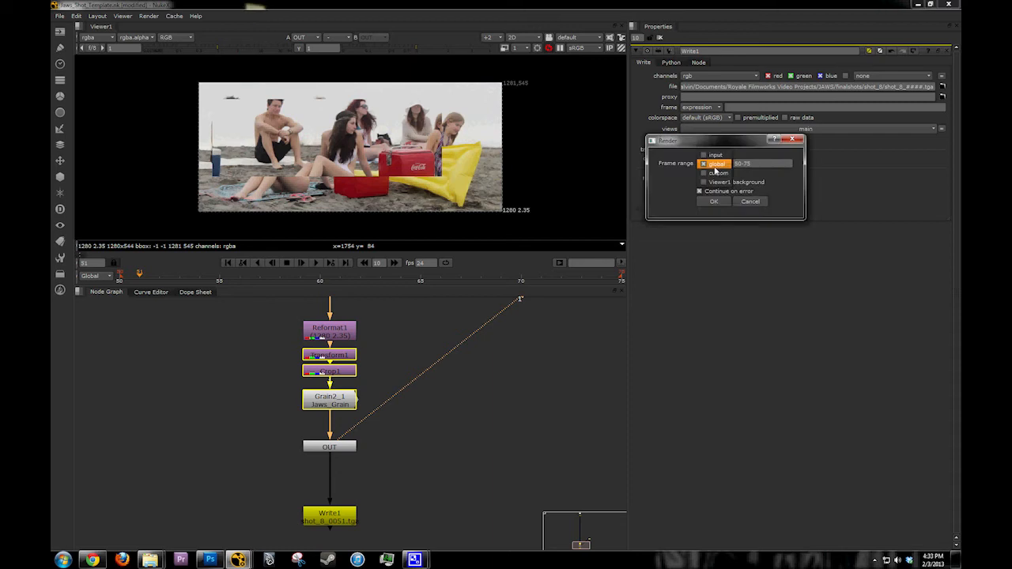
left_click(715, 166)
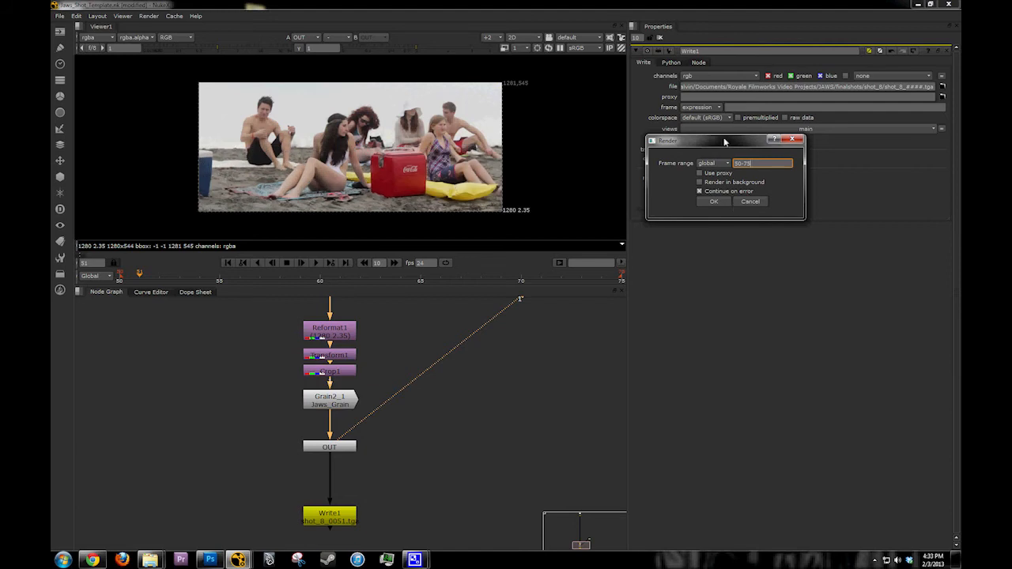
left_click_drag(725, 141, 728, 153)
left_click(718, 215)
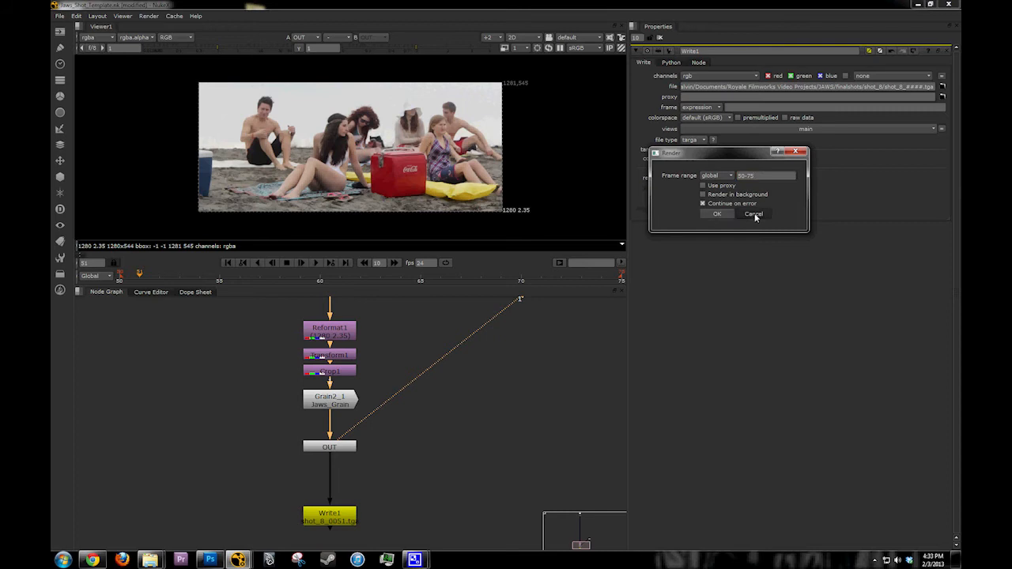
left_click(754, 215)
Step: Close Write1's properties and create an F_Steadiness node beside Read1 and Denoise1 in the node graph
left_click(953, 50)
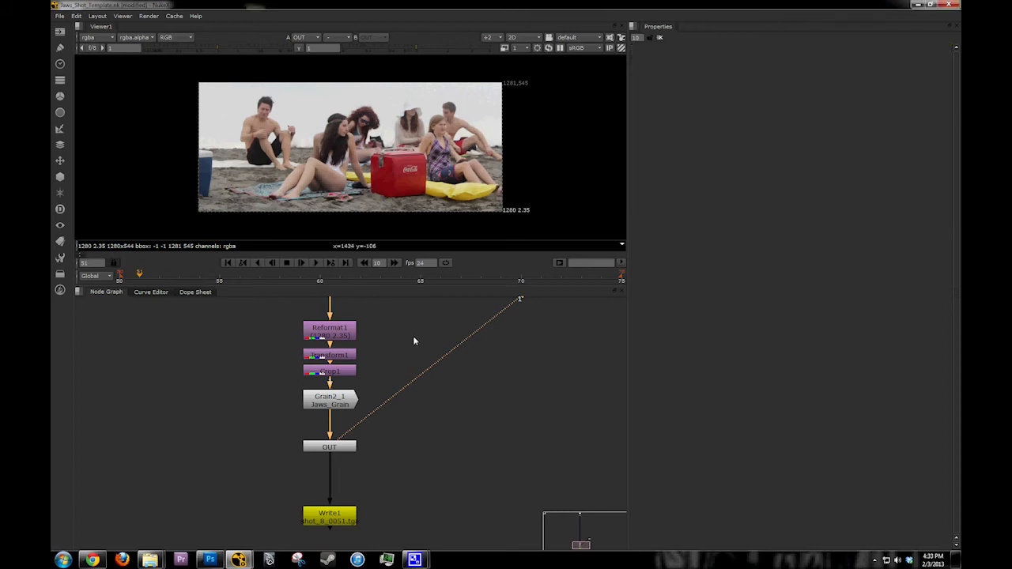
scroll(395, 332, "down", 1)
middle_click_drag(359, 324, 355, 492)
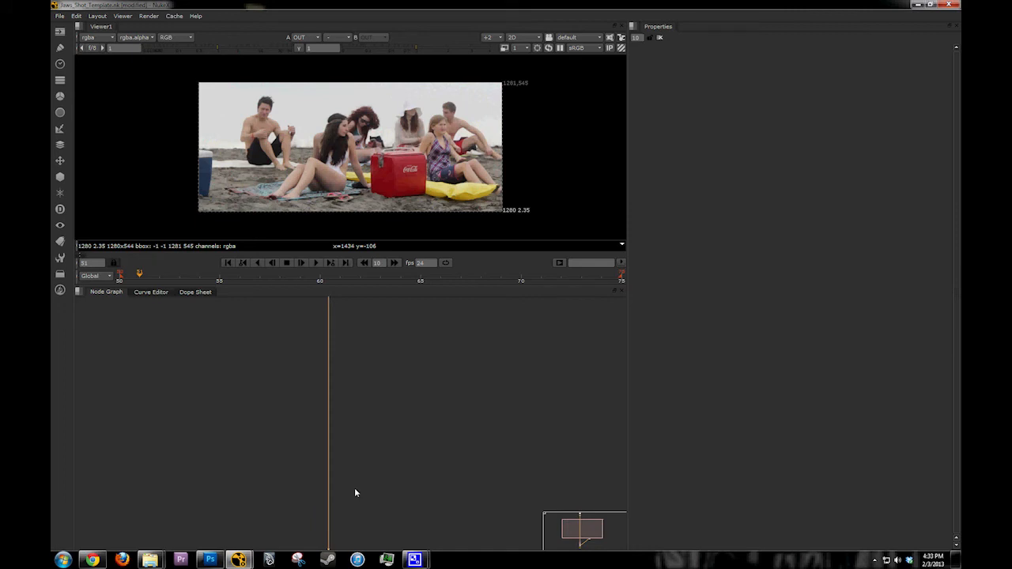
scroll(354, 488, "up", 3)
scroll(353, 377, "up", 1)
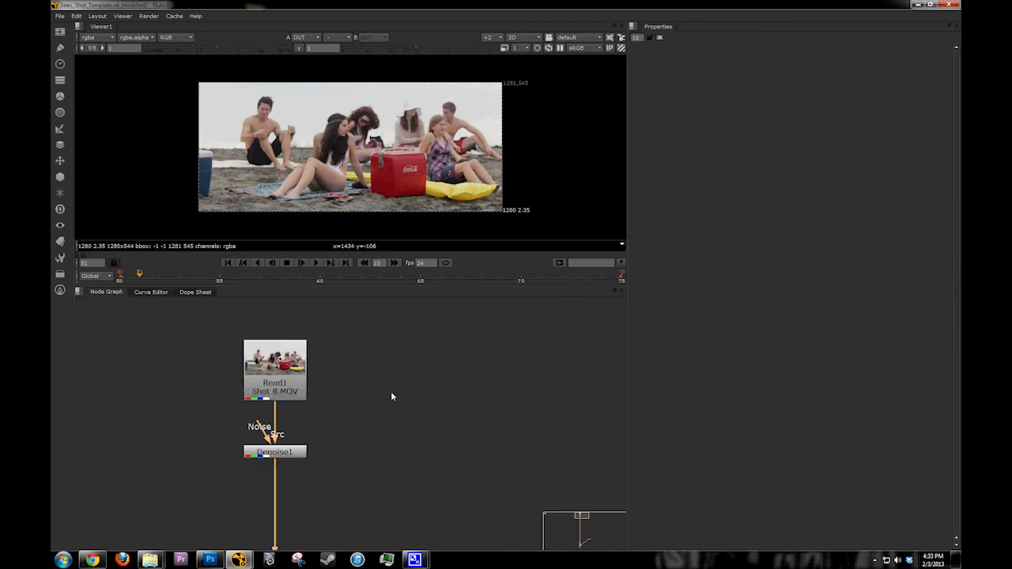
key("Tab")
type("s")
type("y")
key("BackSpace")
type("te")
key("Return")
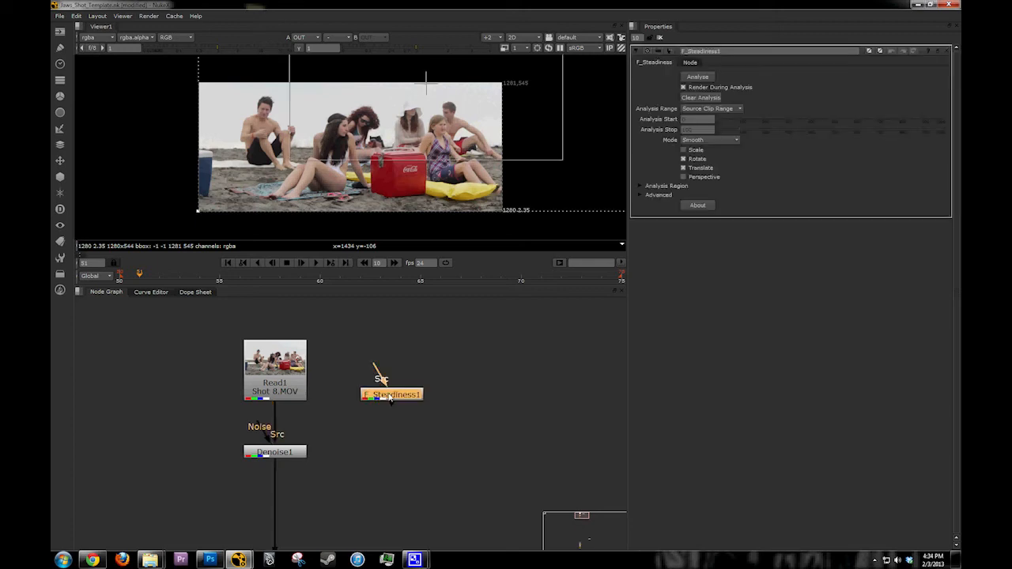
Step: Insert F_Steadiness1 directly after Denoise1, fit its analysis region around the red cooler, and view its output
left_click_drag(389, 399, 345, 502)
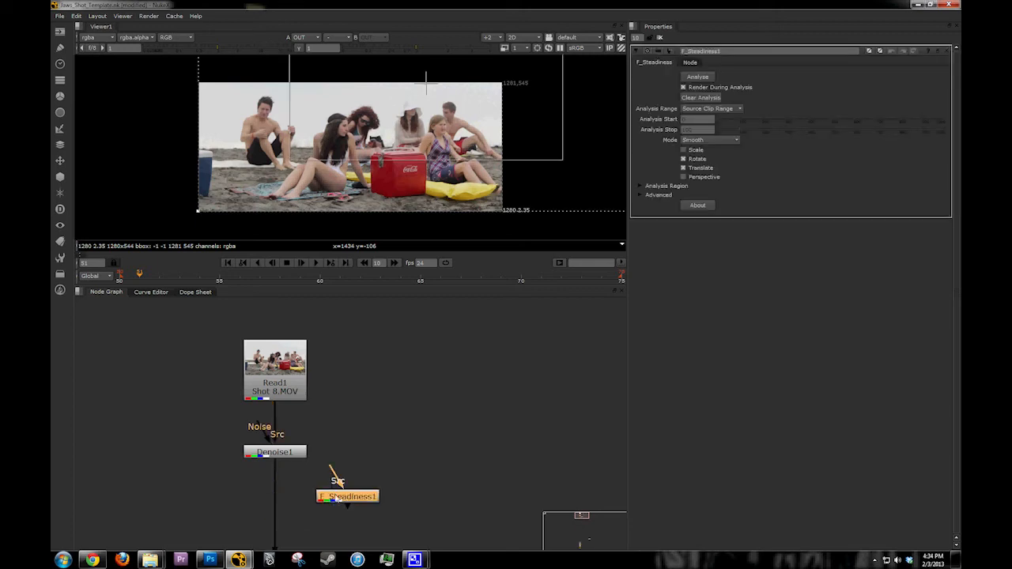
middle_click_drag(336, 496, 388, 383)
left_click_drag(396, 389, 326, 403)
left_click_drag(325, 405, 340, 401)
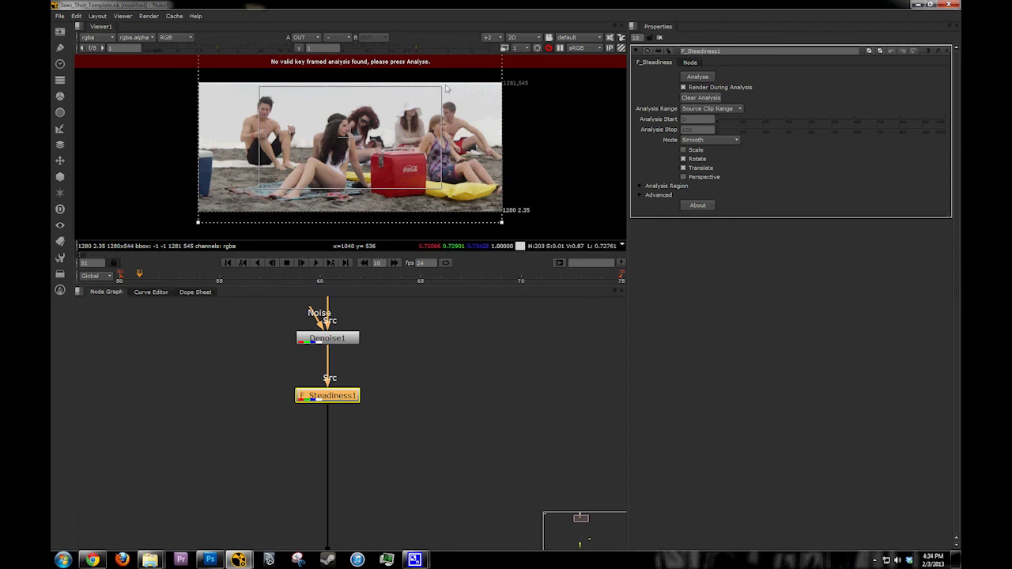
left_click_drag(446, 89, 362, 201)
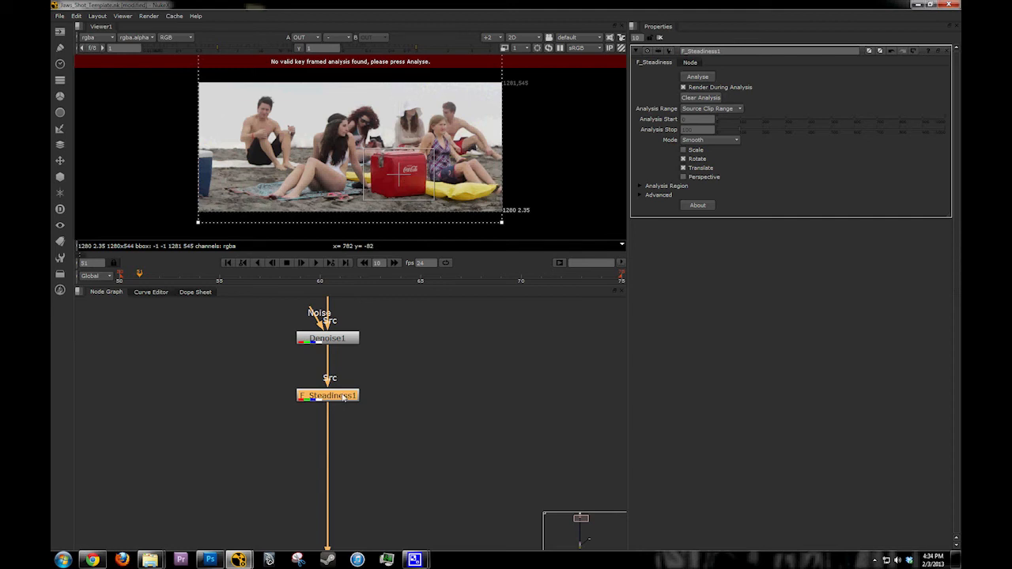
key("1")
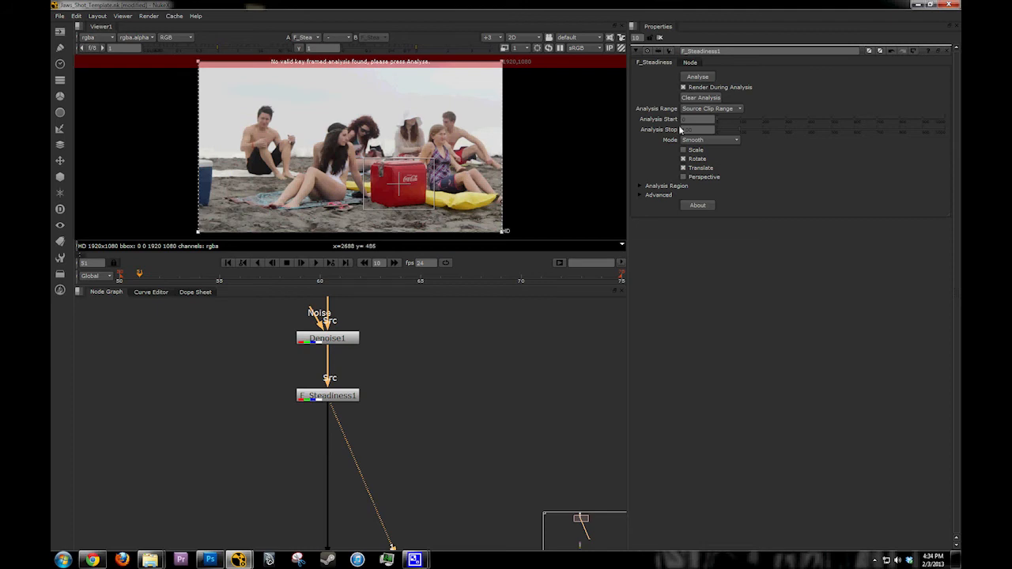
Step: Set F_Steadiness1's Analysis Range to Specified Range, with start 50 and stop 75
left_click(710, 108)
left_click(708, 114)
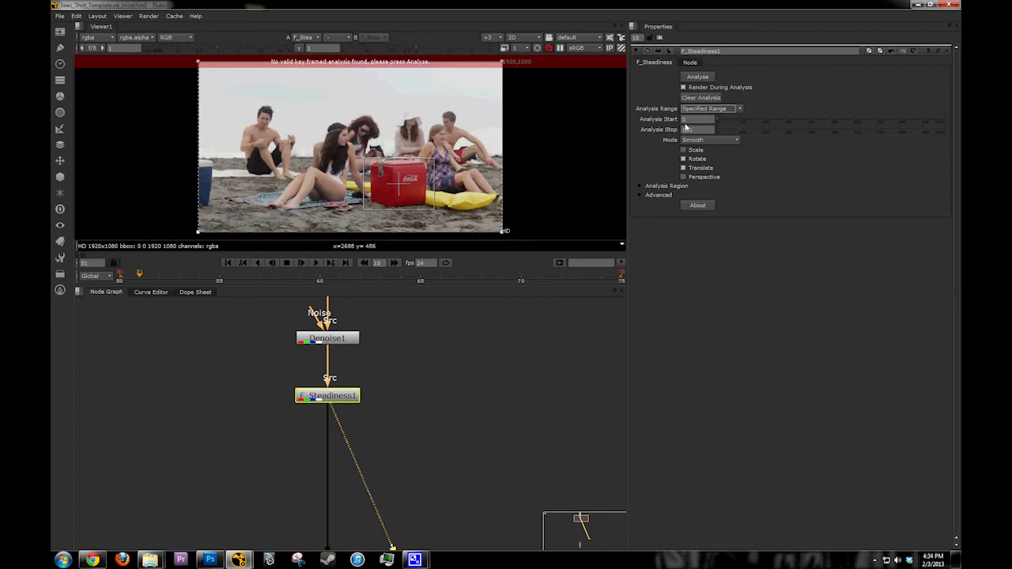
left_click_drag(693, 120, 637, 133)
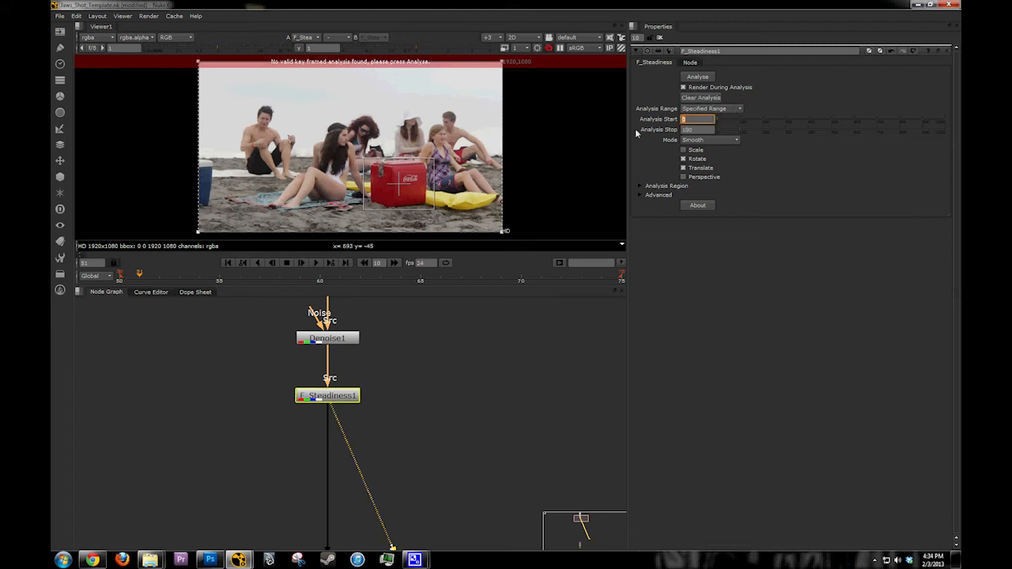
type("50")
key("Tab")
type("75")
key("Tab")
Step: Run the F_Steadiness1 analysis on the shot with the whole frame fitted in the viewer
middle_click_drag(404, 181, 423, 180)
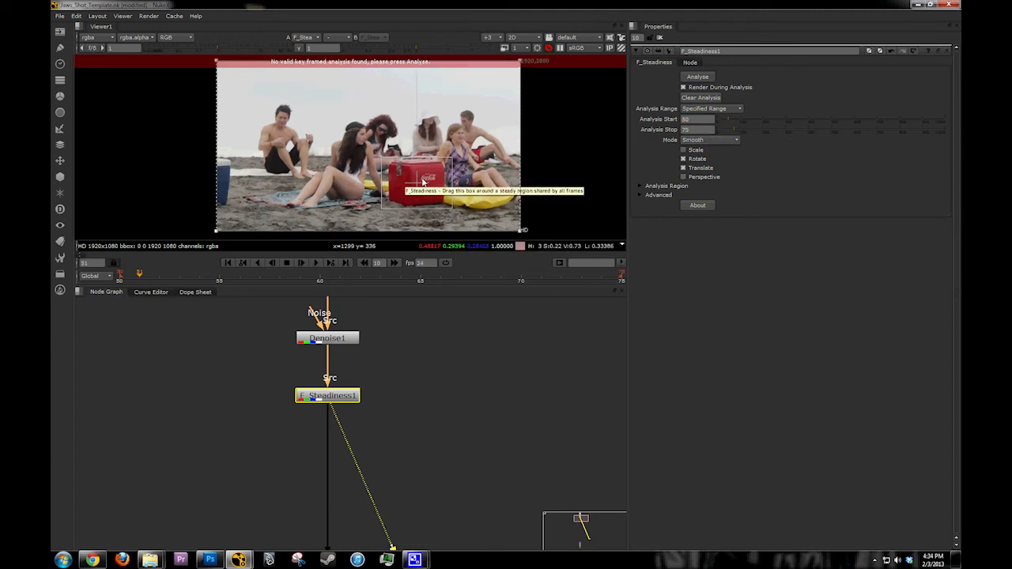
key("f")
left_click(698, 78)
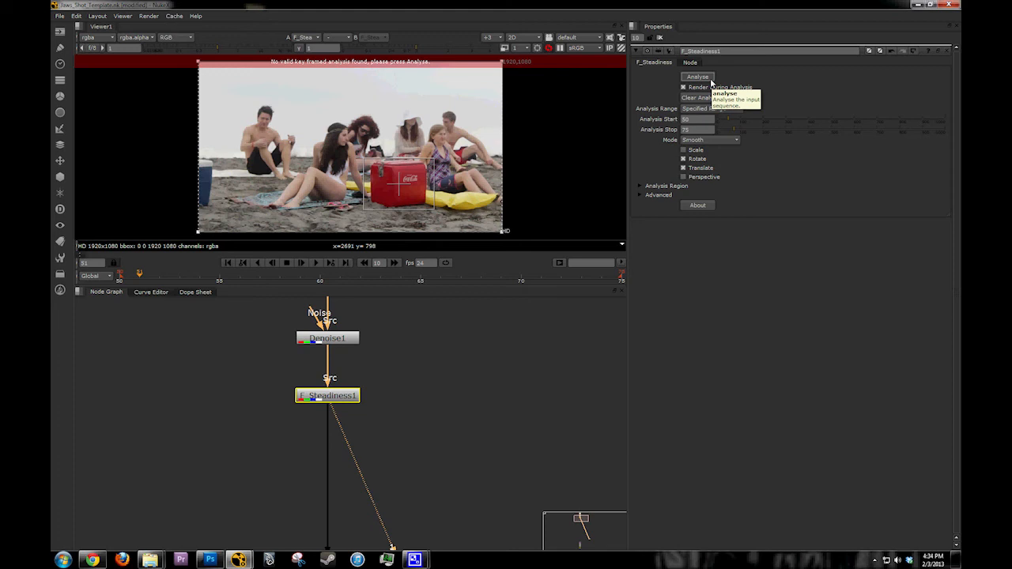
left_click(711, 81)
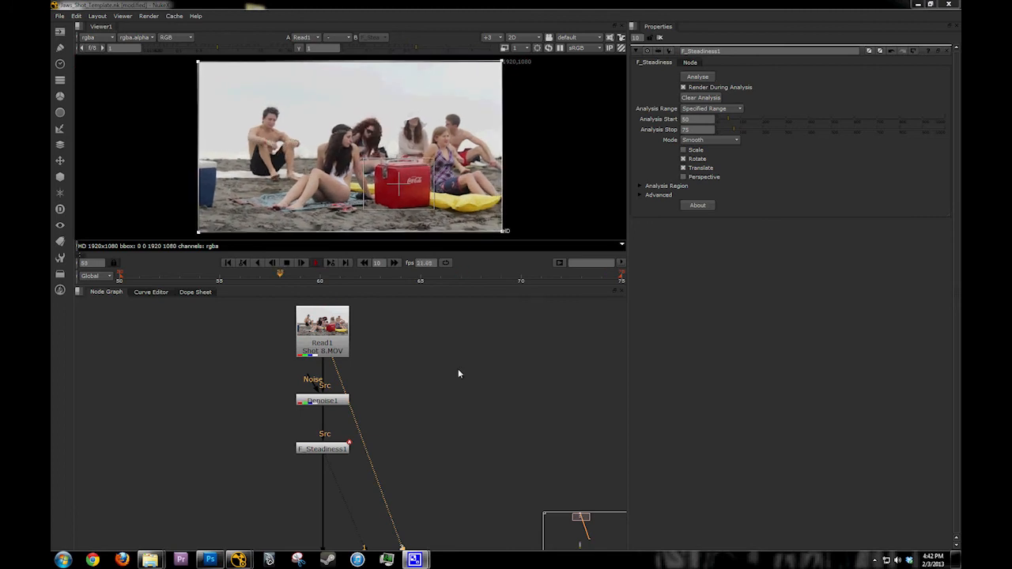
Step: Compare the original Read1 footage with the stabilized F_Steadiness1 output during playback
key("2")
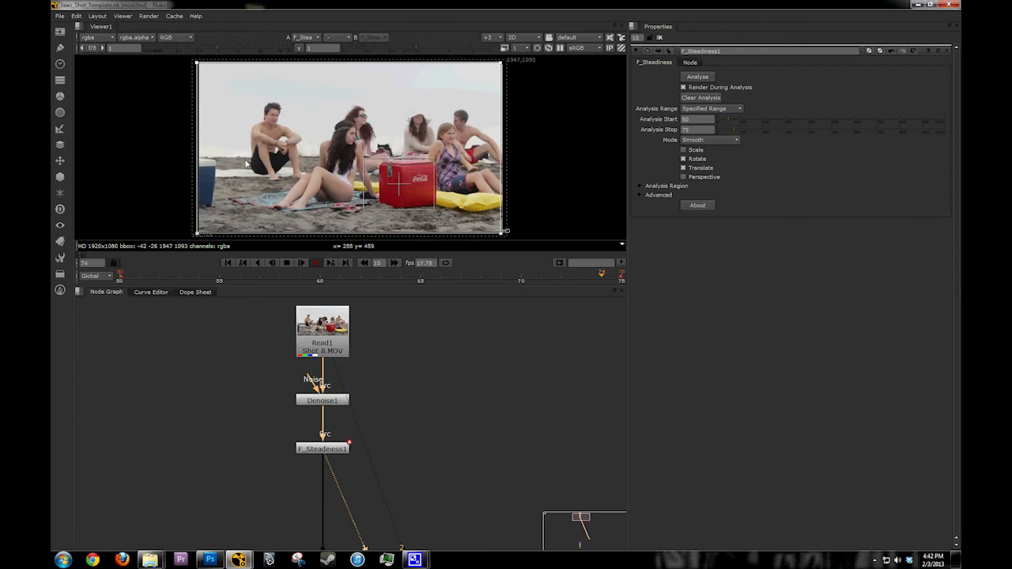
key("2")
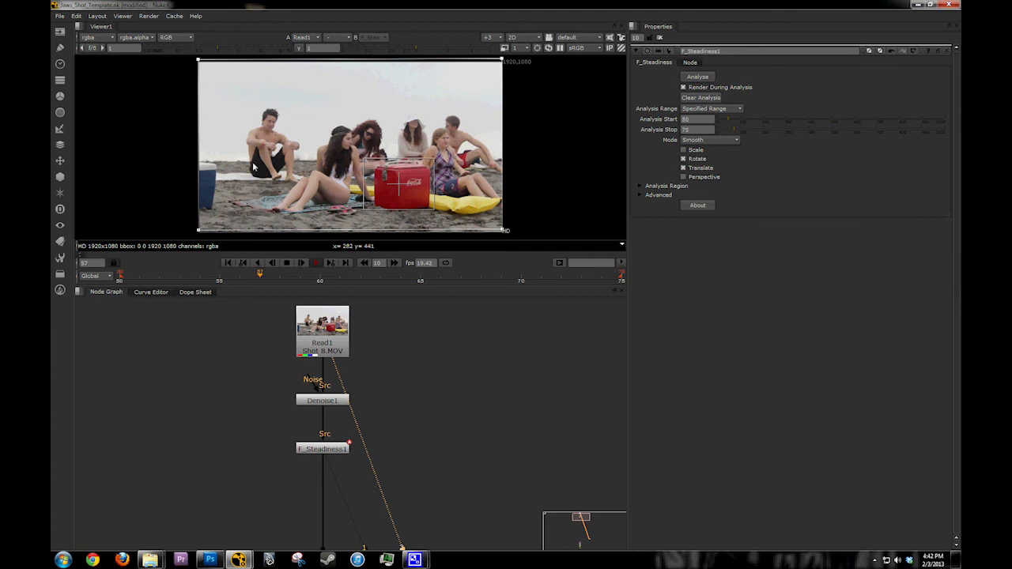
key("1")
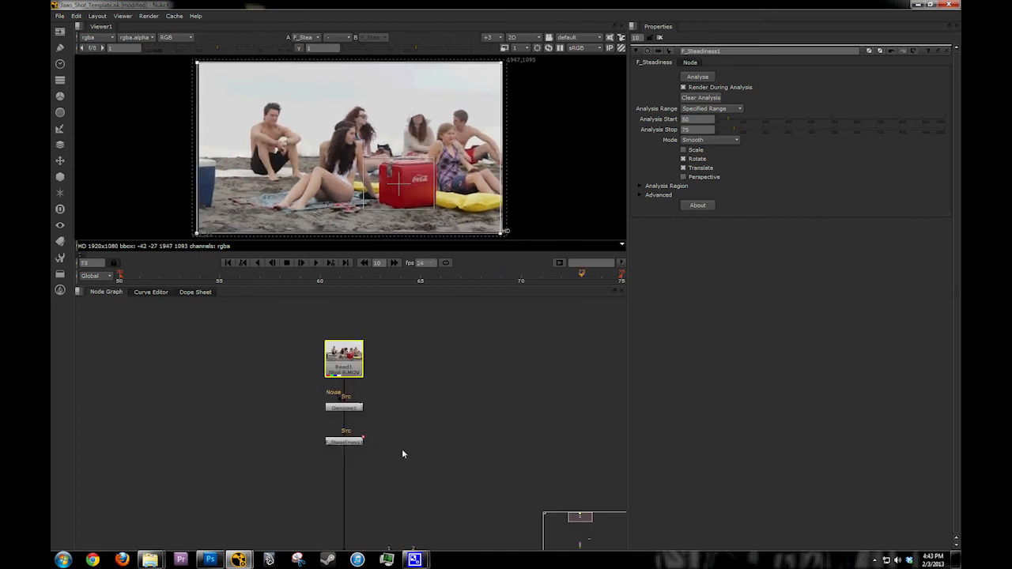
Step: Open Transform1's properties and close those of F_Steadiness1
scroll(402, 454, "down", 3)
middle_click_drag(403, 454, 369, 365)
scroll(369, 365, "up", 5)
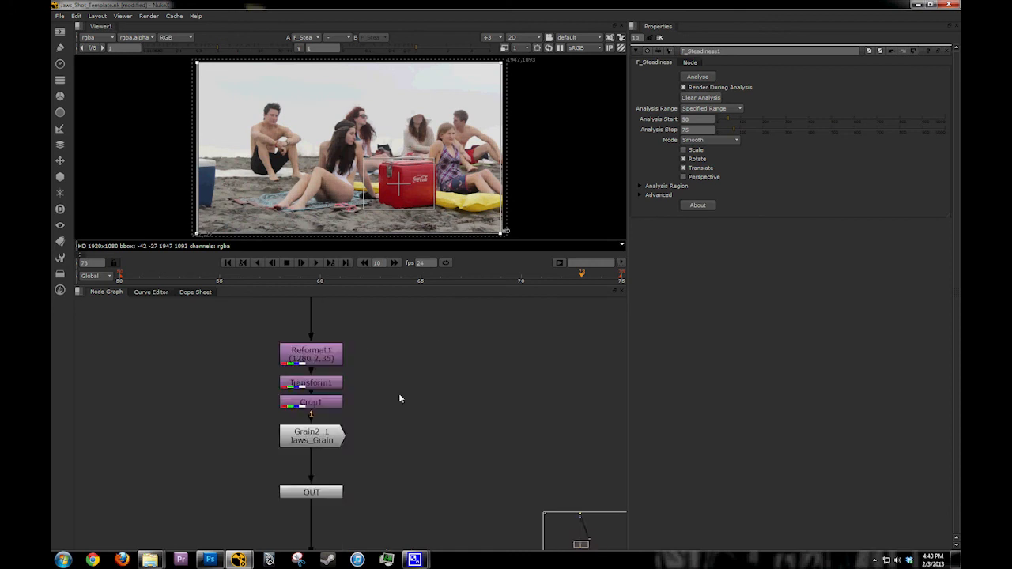
middle_click_drag(399, 398, 429, 423)
double_click(340, 408)
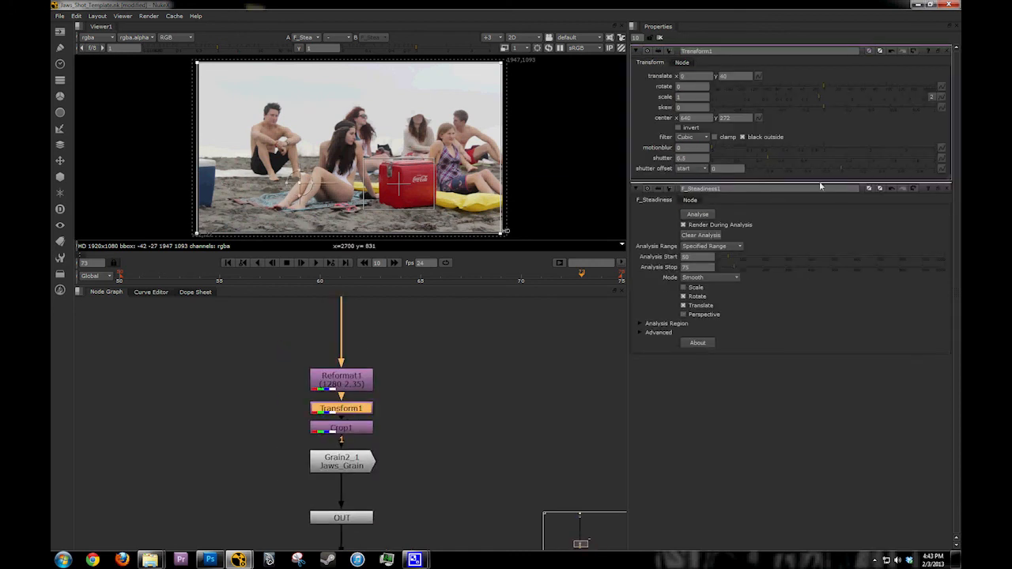
left_click(945, 189)
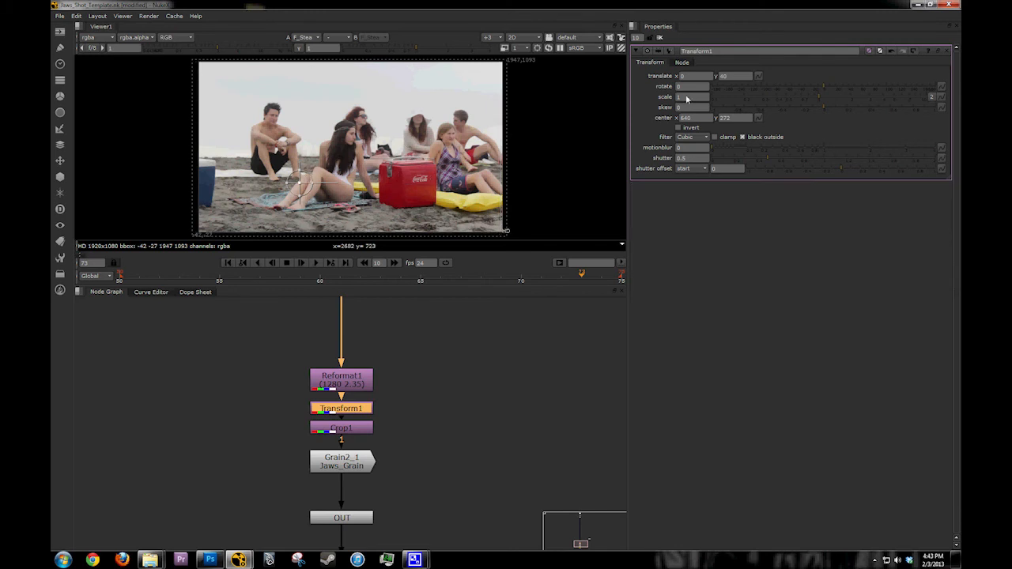
Step: Try enlarging Transform1's scale up to 1.54 while viewing the node's output
left_click(686, 97)
left_click_drag(820, 95, 828, 95)
key("1")
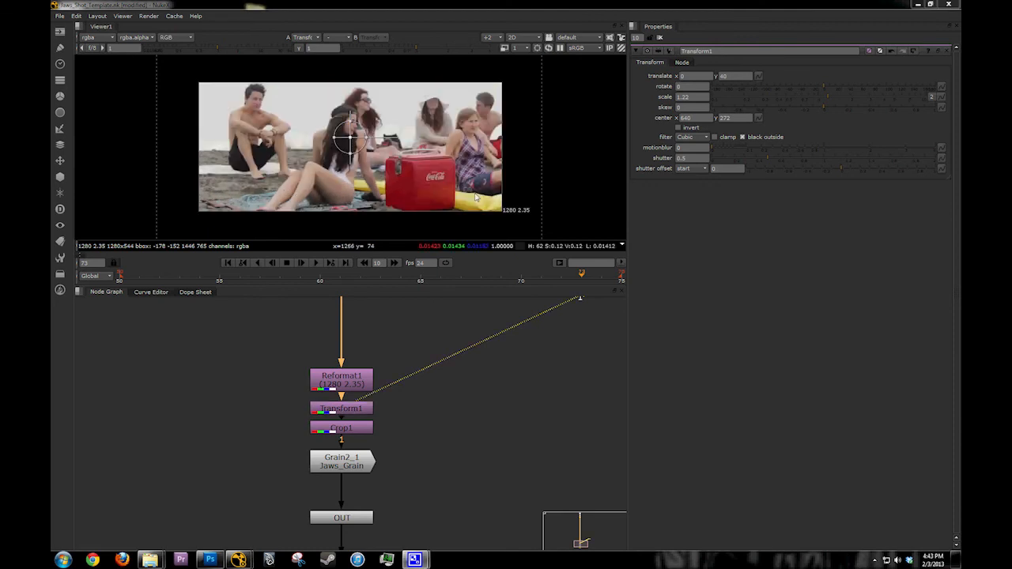
middle_click_drag(476, 197, 466, 199)
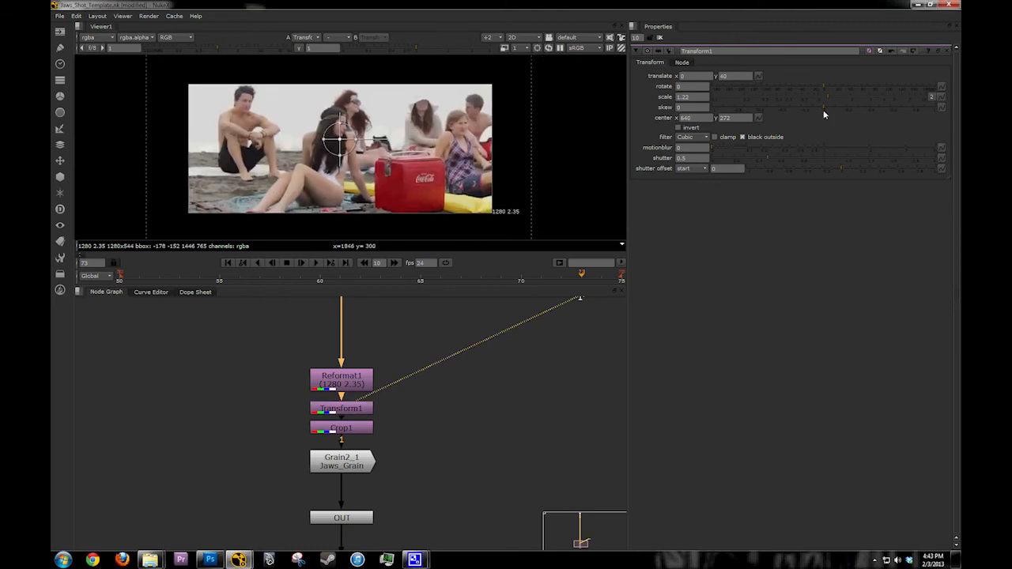
left_click(821, 100)
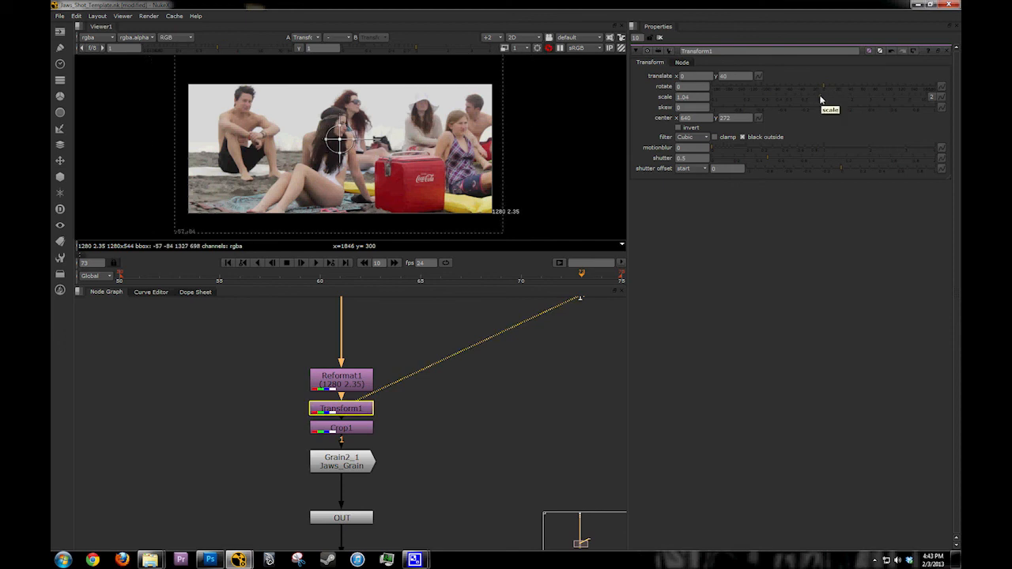
left_click_drag(821, 100, 840, 100)
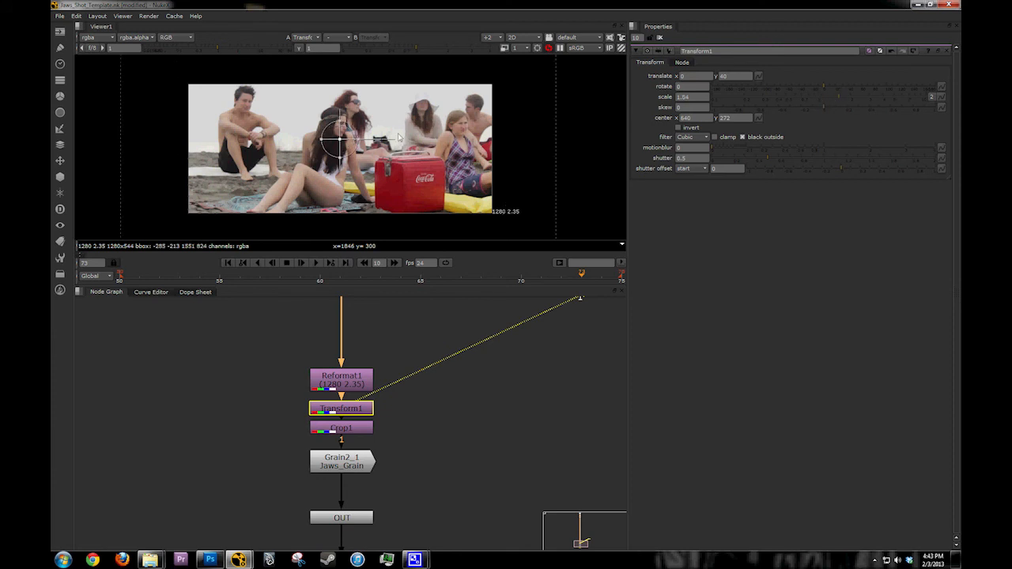
middle_click_drag(361, 142, 379, 149)
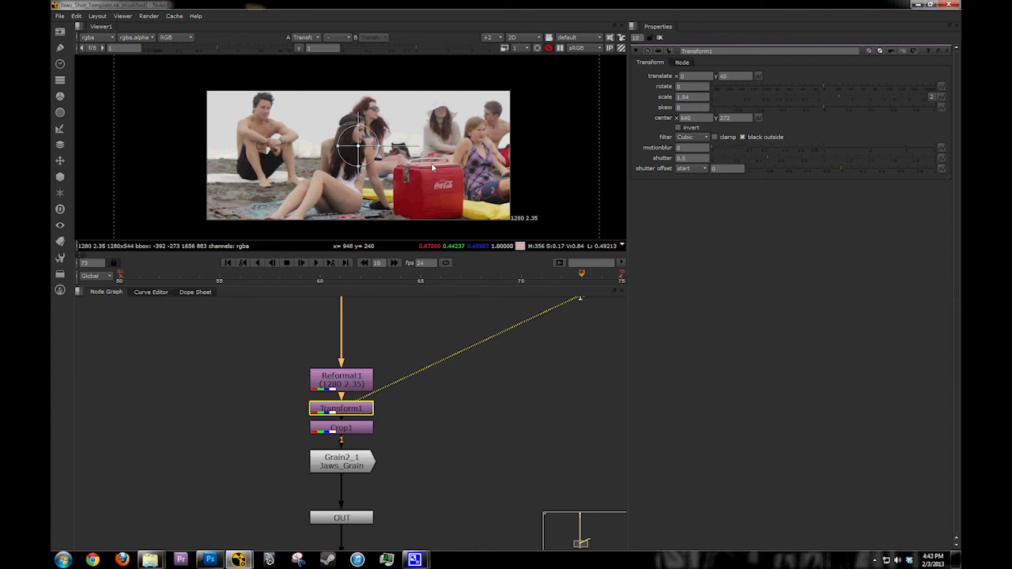
middle_click_drag(433, 168, 453, 199)
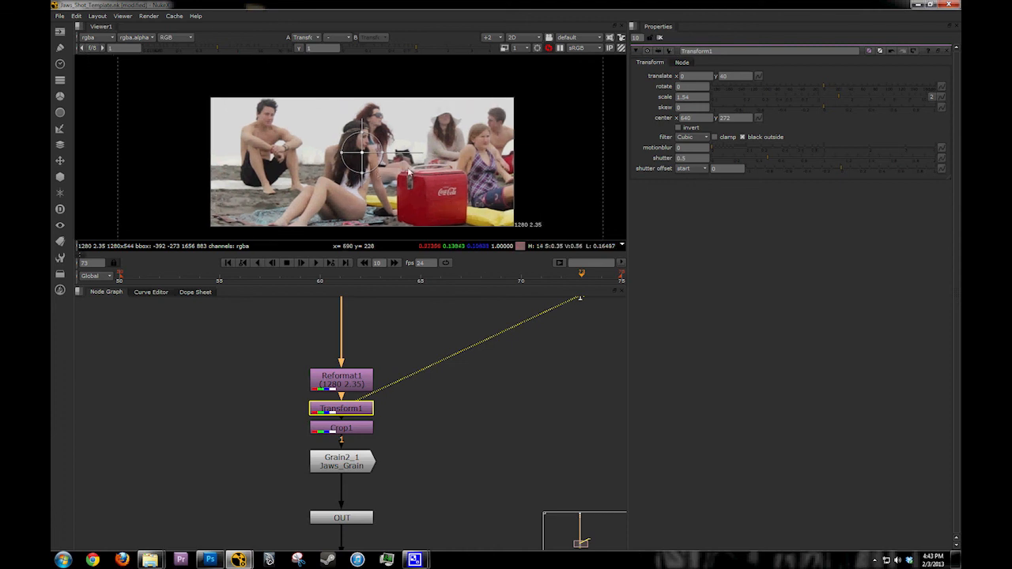
middle_click_drag(409, 171, 377, 153)
Step: Set Transform1's scale to exactly 1.5
left_click_drag(691, 98, 634, 100)
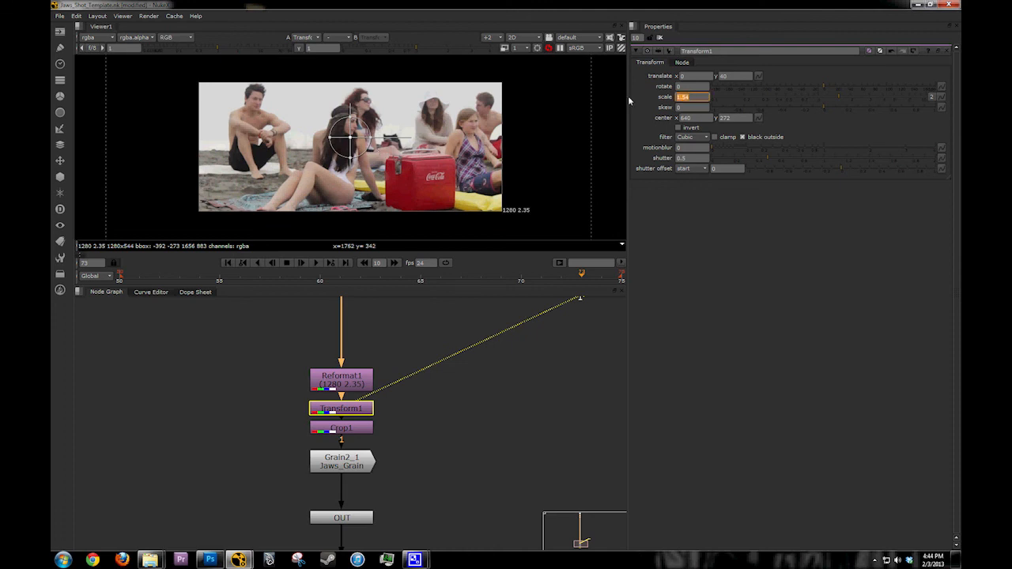
type("1.5")
key("Return")
Step: Reposition the frame with Transform1 to about x -330, y 50, refresh the image, and turn off the viewer overlay
left_click_drag(345, 139, 271, 138)
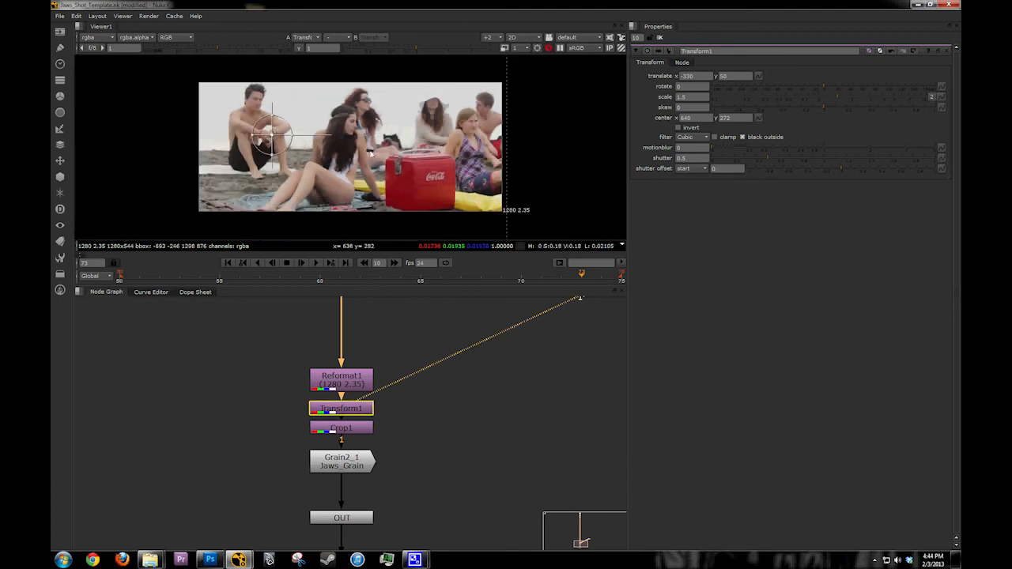
middle_click_drag(350, 148, 353, 148)
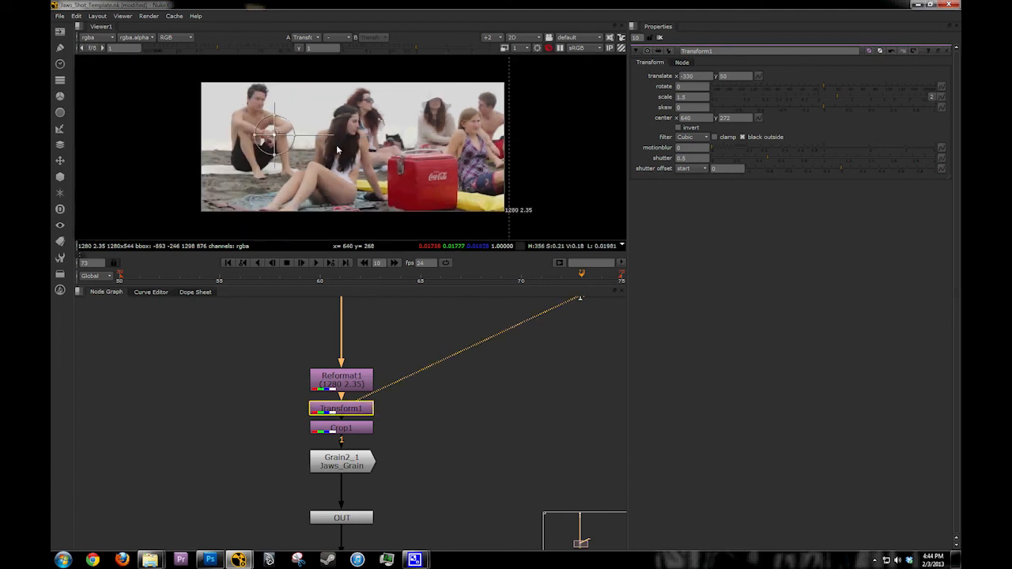
left_click(549, 48)
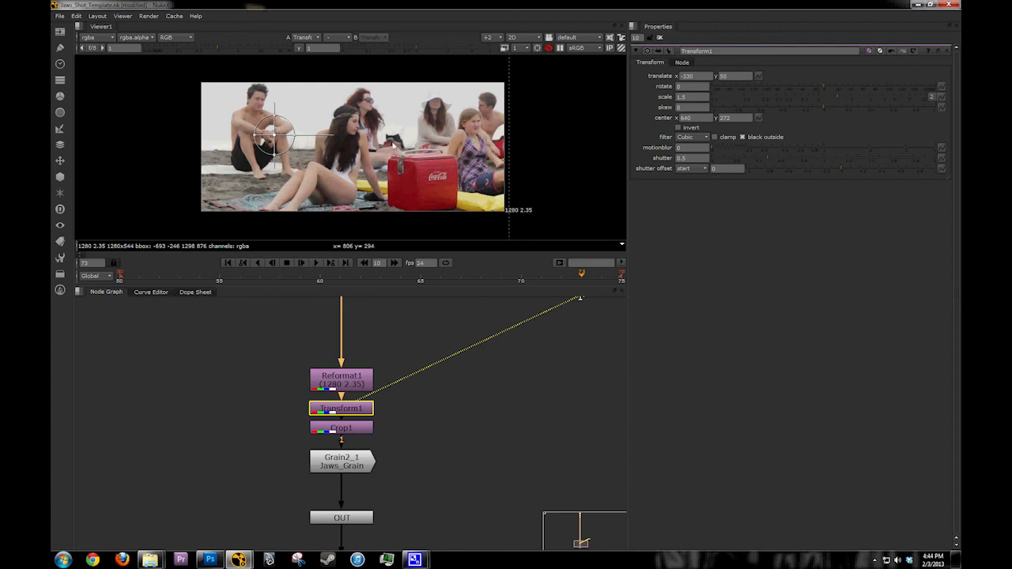
middle_click_drag(367, 234, 365, 234)
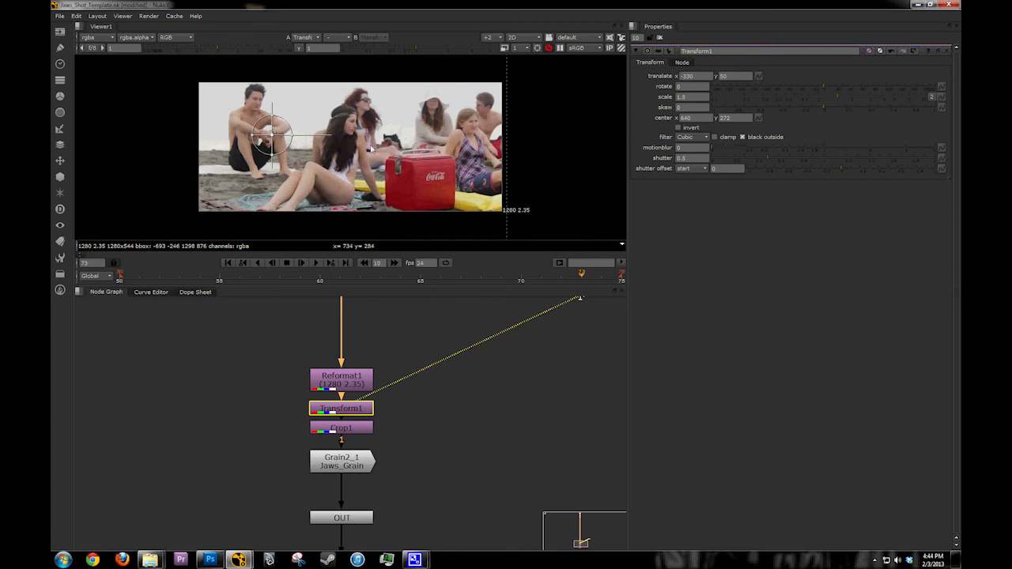
key("ctrl+z")
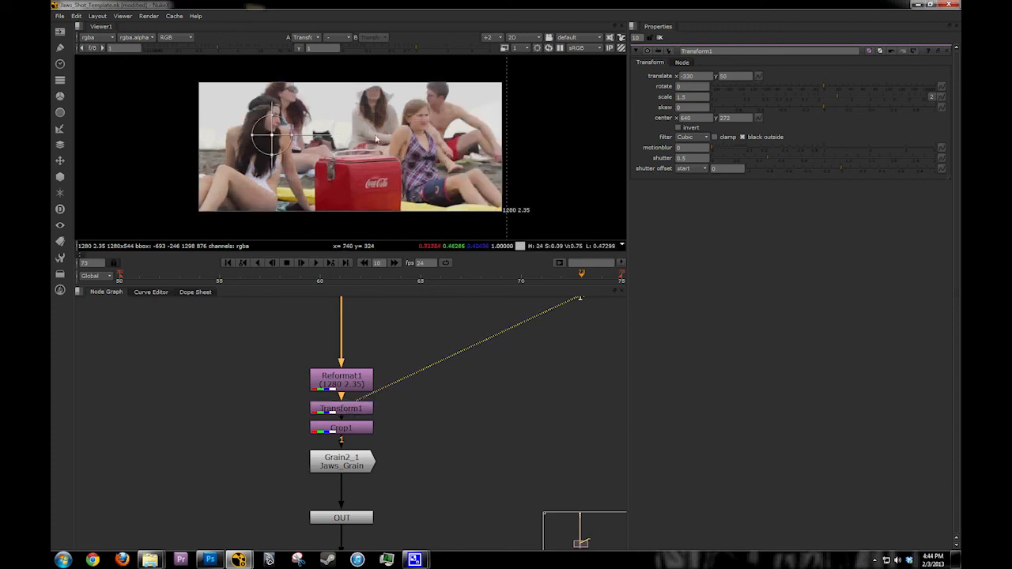
key("o")
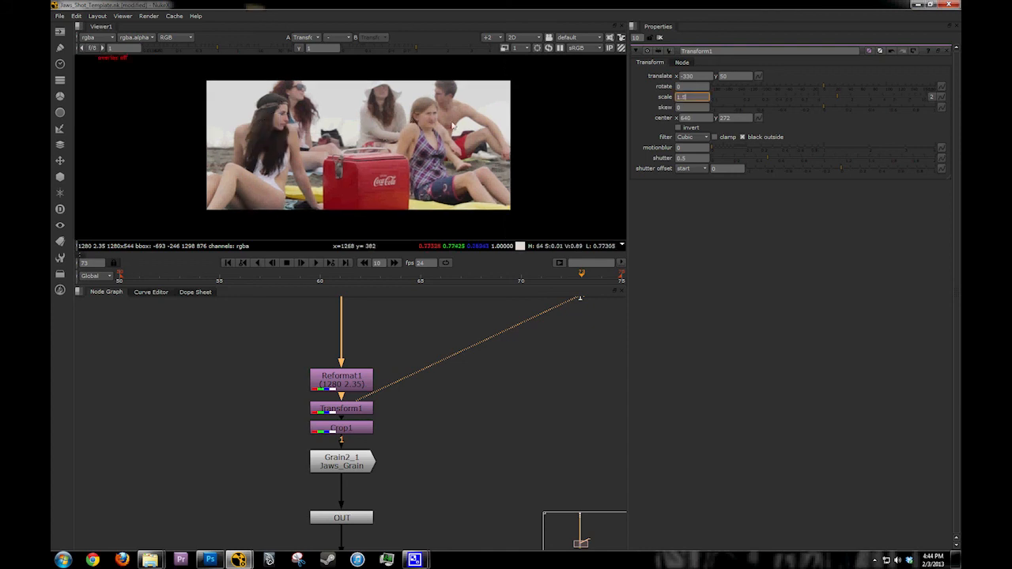
Step: Inspect the reframed shot up close and view the output of the Jaws_Grain node
scroll(324, 146, "up", 2)
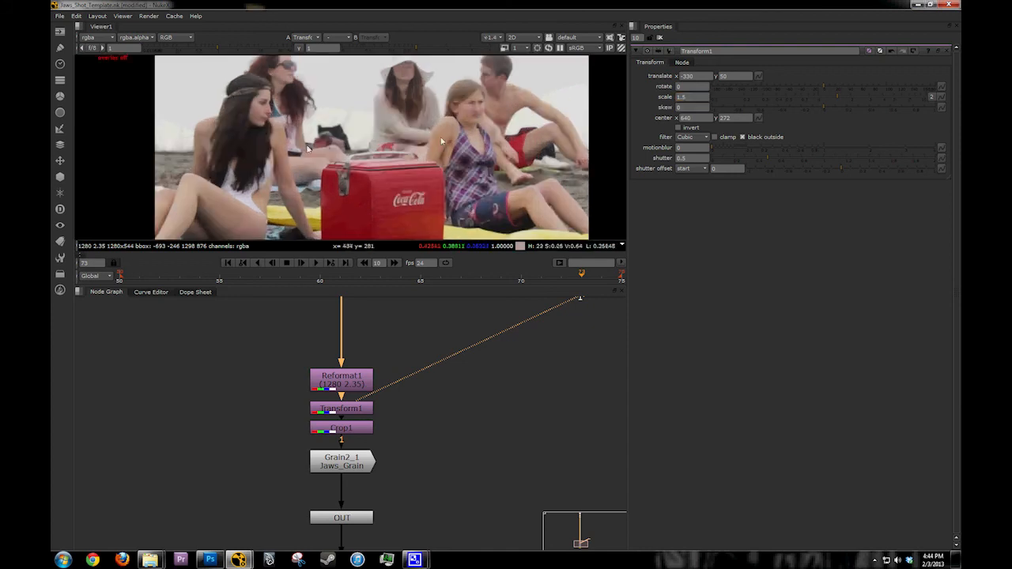
scroll(312, 147, "down", 2)
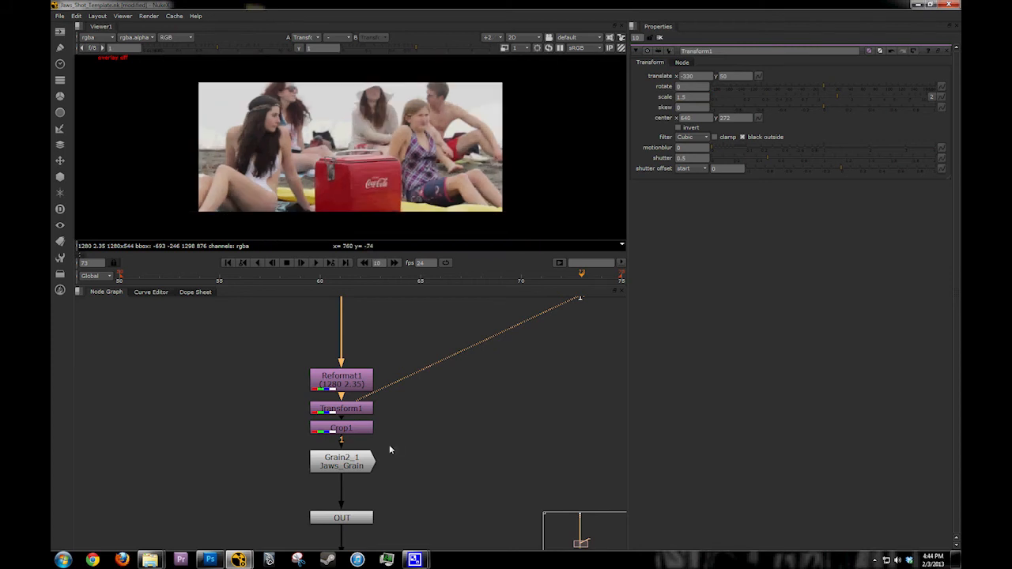
middle_click_drag(389, 444, 347, 370)
left_click(344, 370)
key("1")
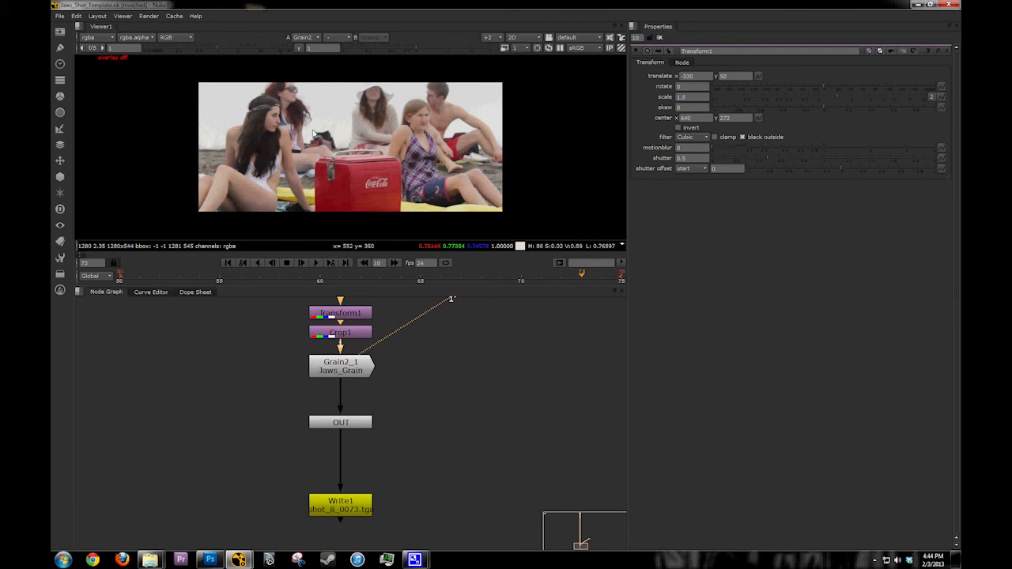
Step: Reduce Transform1's scale to about 1.26 and, with the viewer overlay on, reposition the frame to about x -104, y 46
left_click_drag(840, 101, 716, 115)
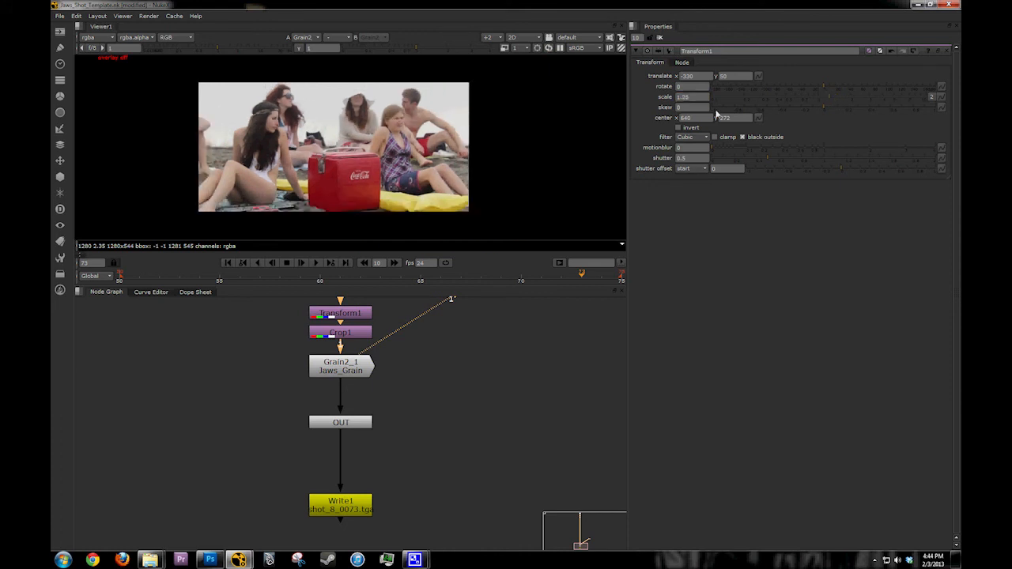
key("o")
left_click_drag(273, 136, 320, 146)
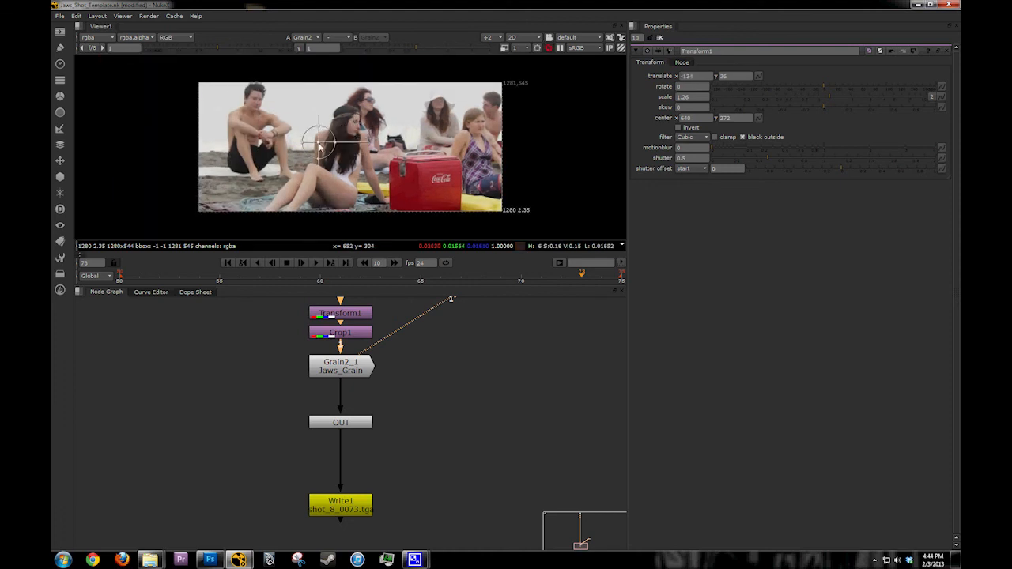
left_click_drag(325, 144, 330, 139)
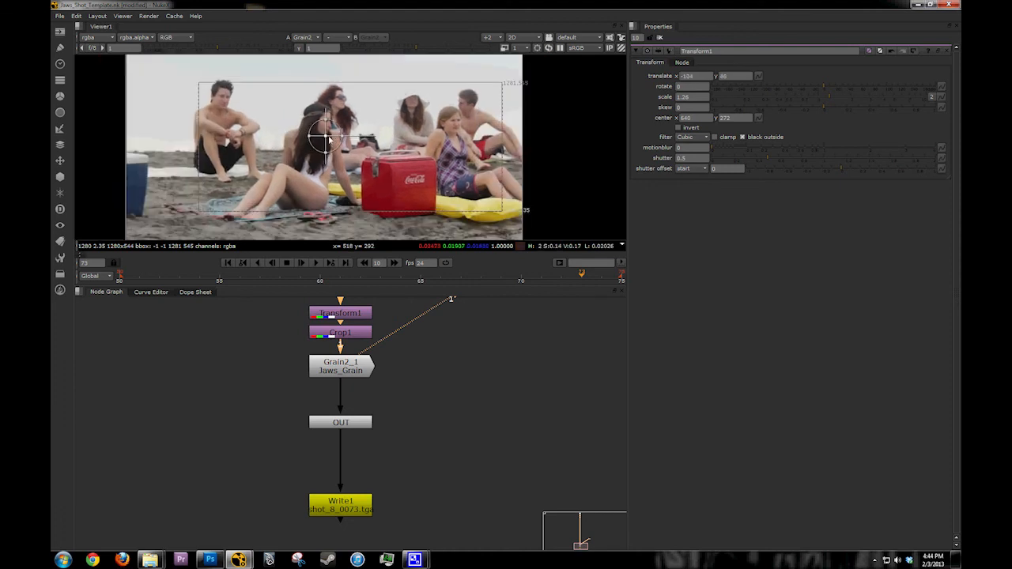
Step: Close Transform1's properties and open those of Write1
left_click(661, 38)
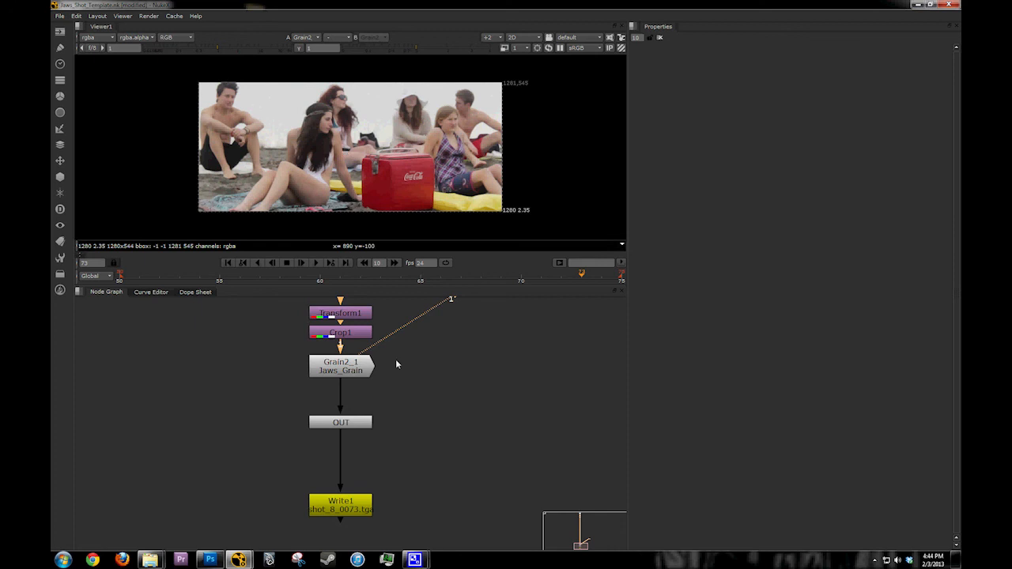
middle_click_drag(396, 363, 312, 354)
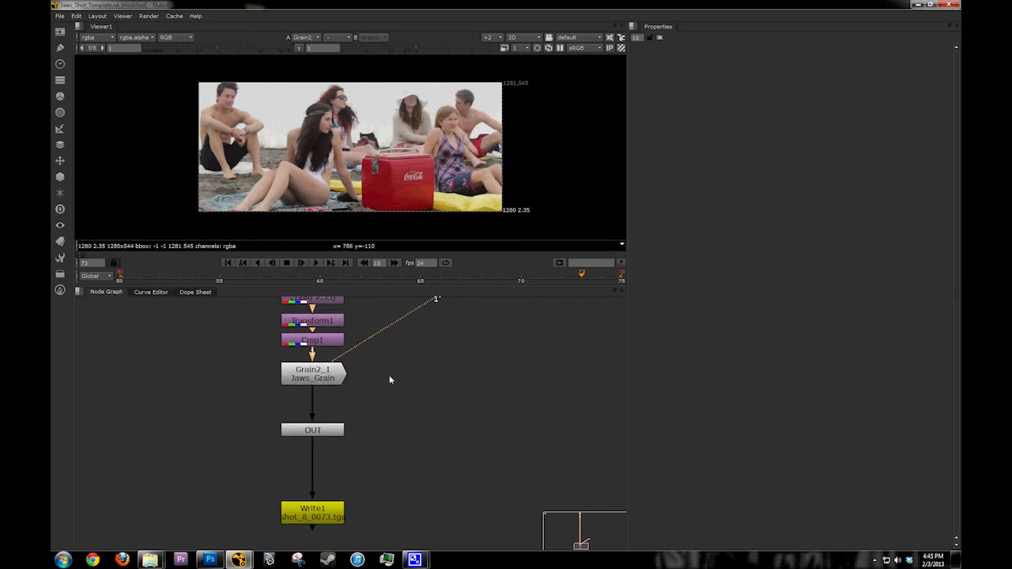
double_click(332, 520)
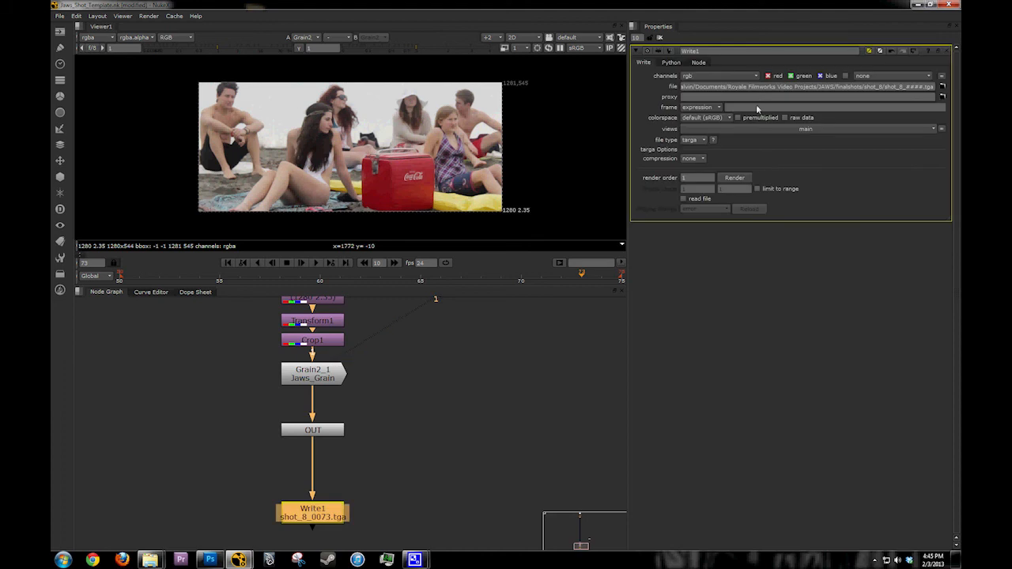
scroll(382, 367, "down", 1)
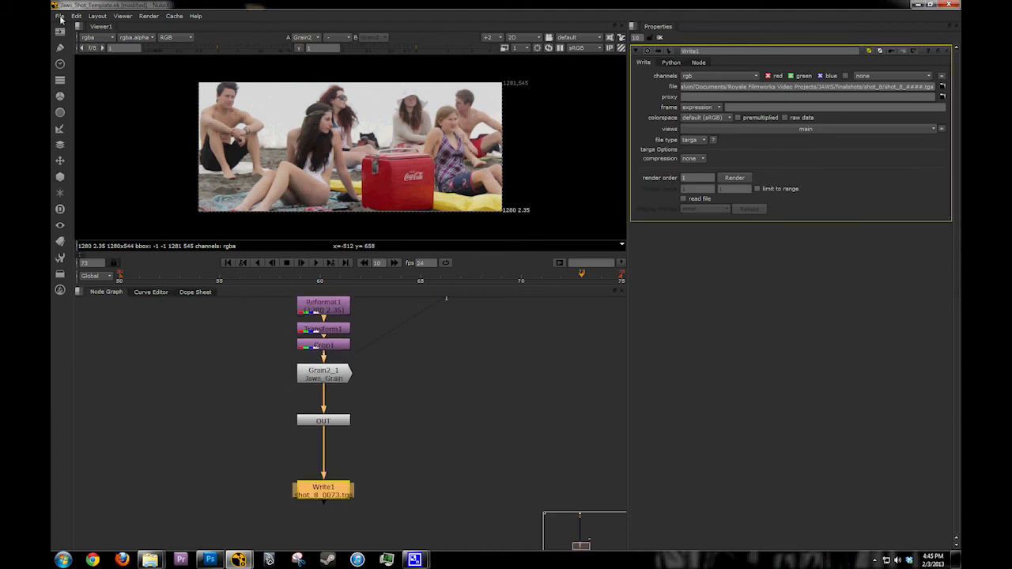
Step: Start saving the script as shot_8_v1 in the JAWS project's scripts folder, and cancel the save
left_click(60, 17)
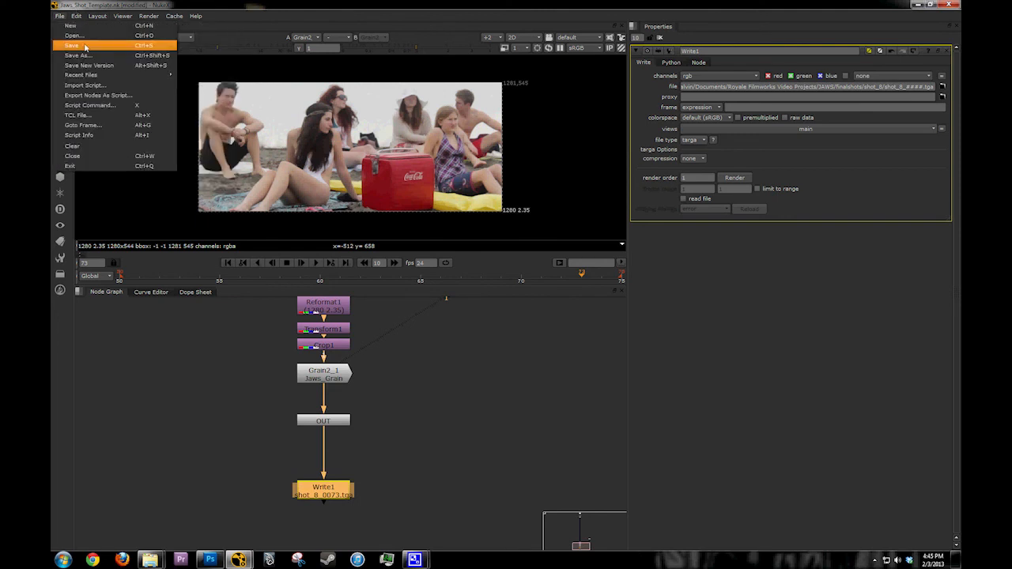
left_click(86, 47)
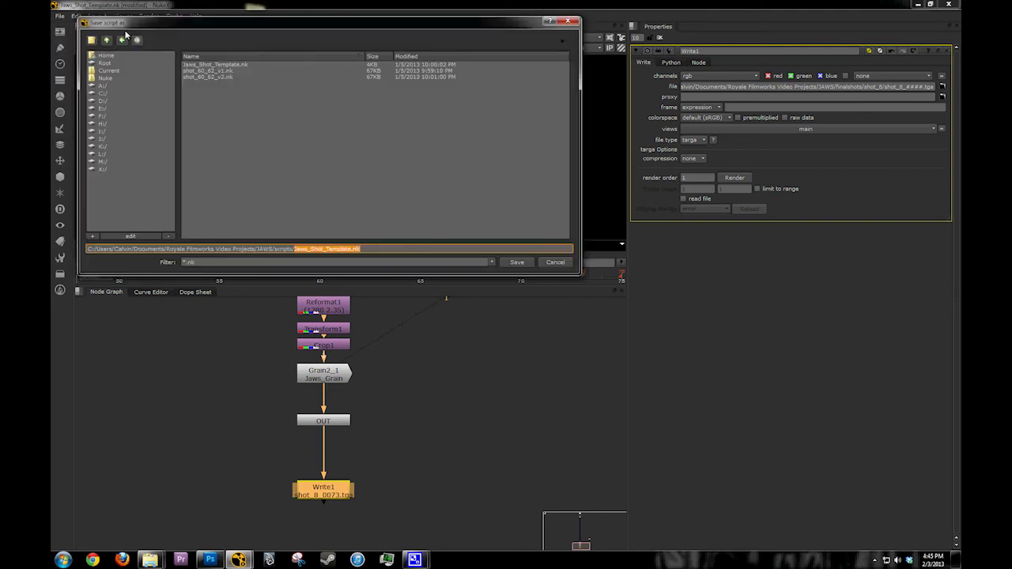
left_click(107, 41)
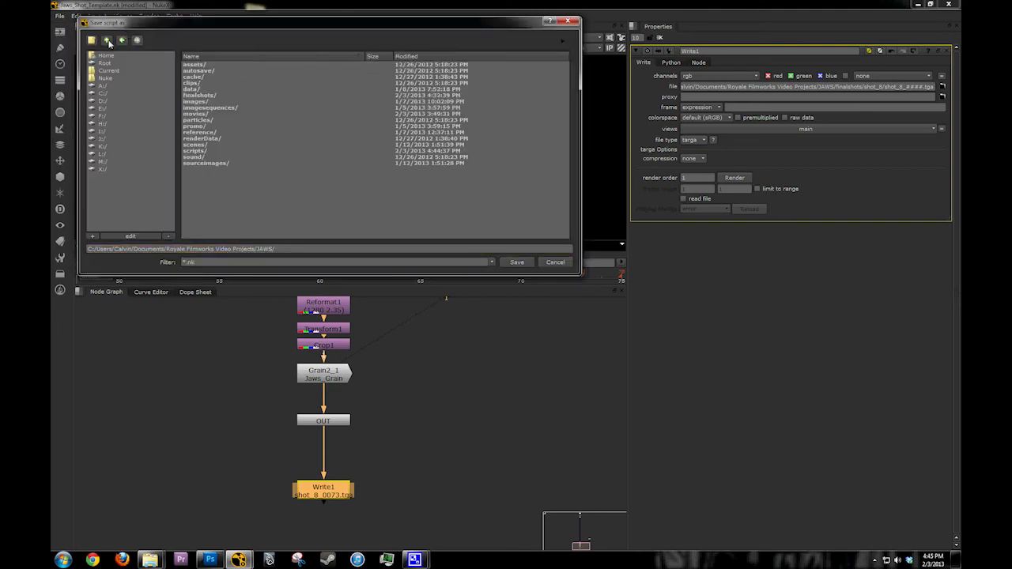
double_click(198, 150)
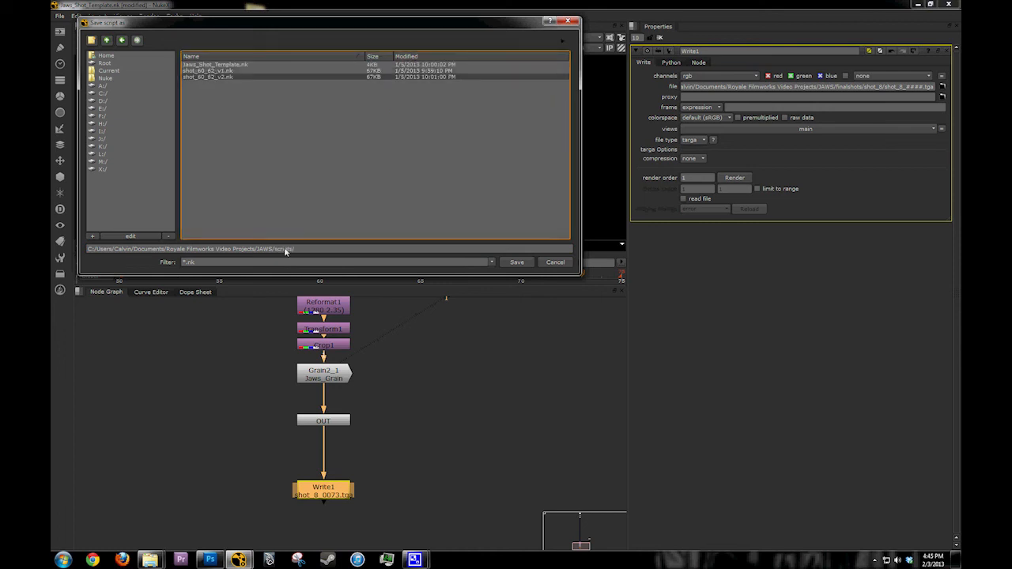
left_click(309, 251)
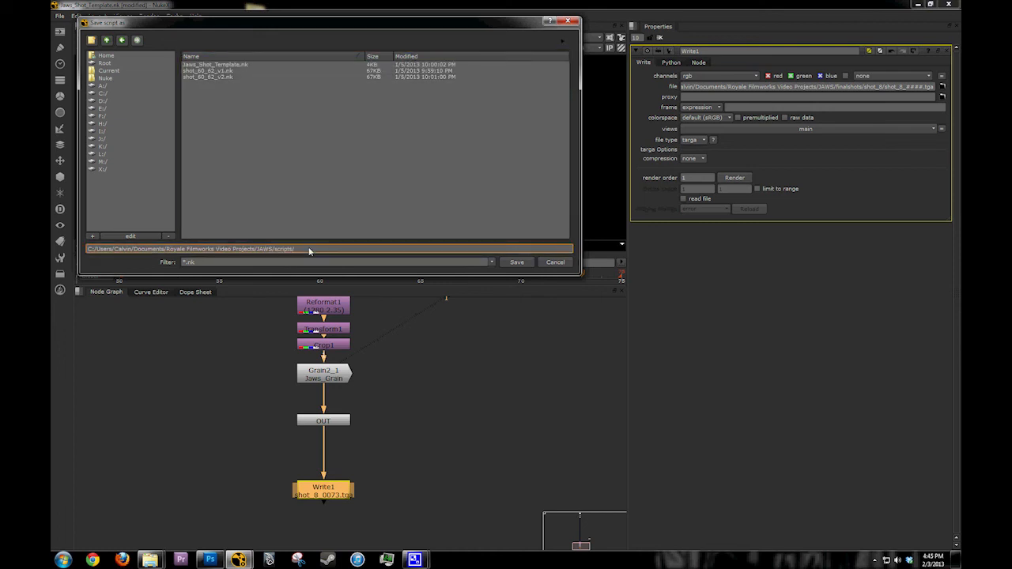
type("shot")
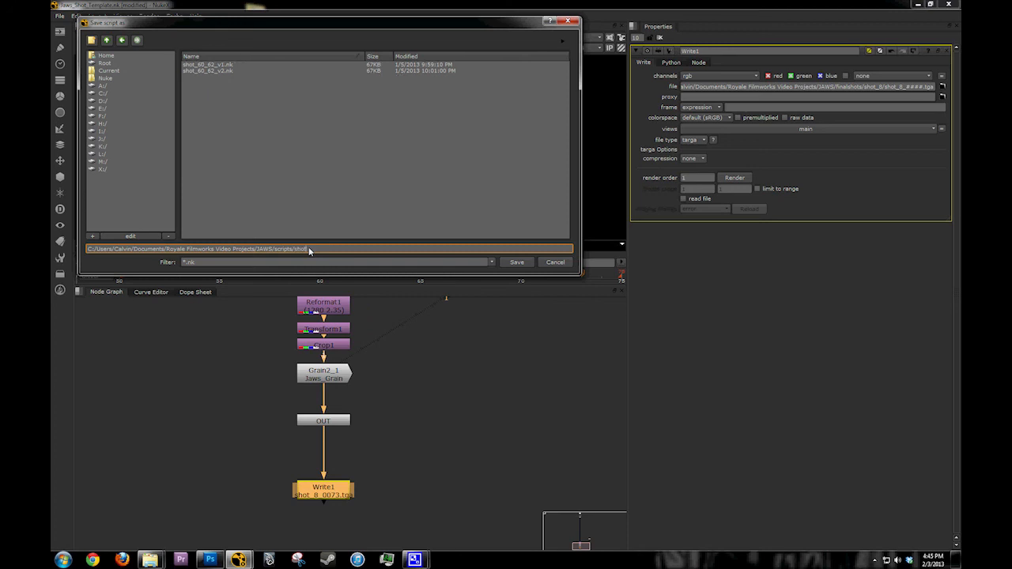
type("_8")
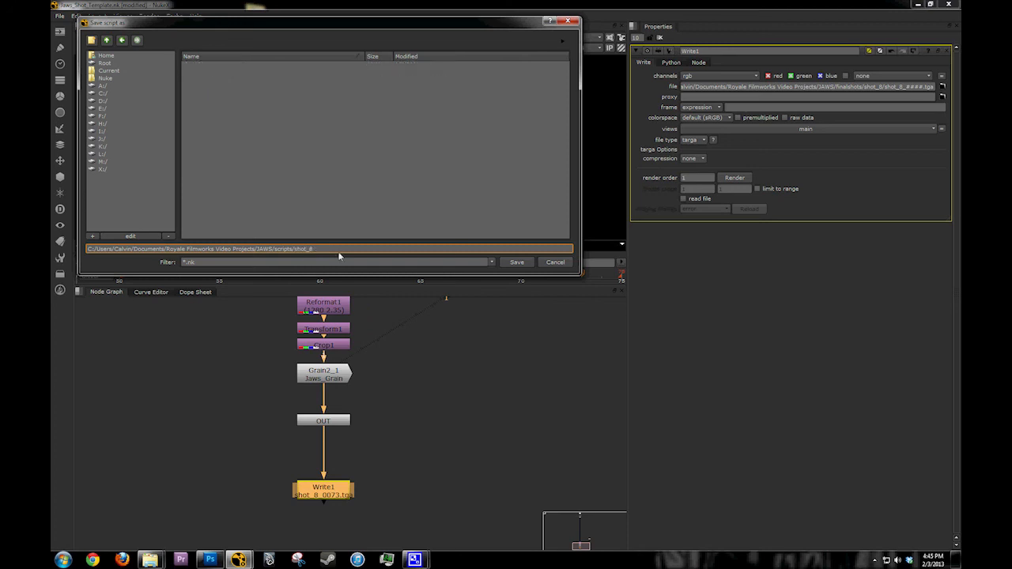
type("_v1")
left_click_drag(326, 250, 309, 252)
left_click(555, 262)
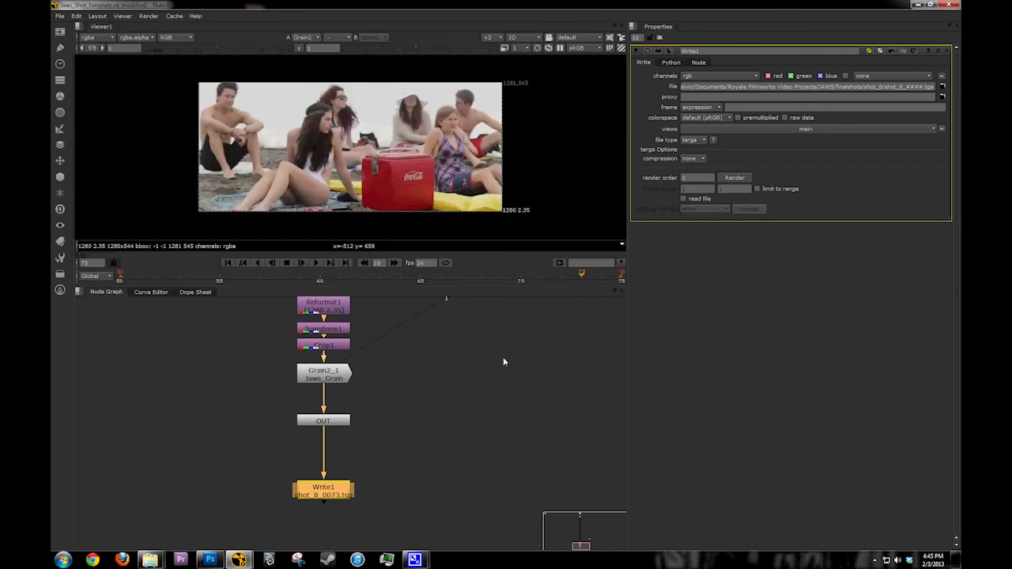
Step: Examine the Read1, Denoise1 and F_Steadiness1 nodes at the start of the node tree
left_click(439, 385)
key("f")
scroll(317, 353, "up", 2)
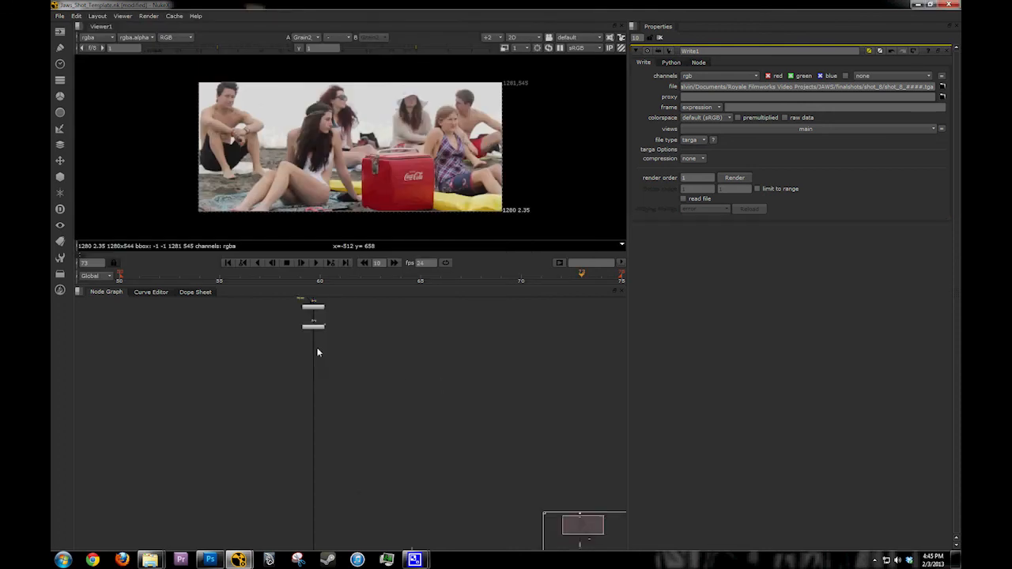
scroll(317, 352, "up", 3)
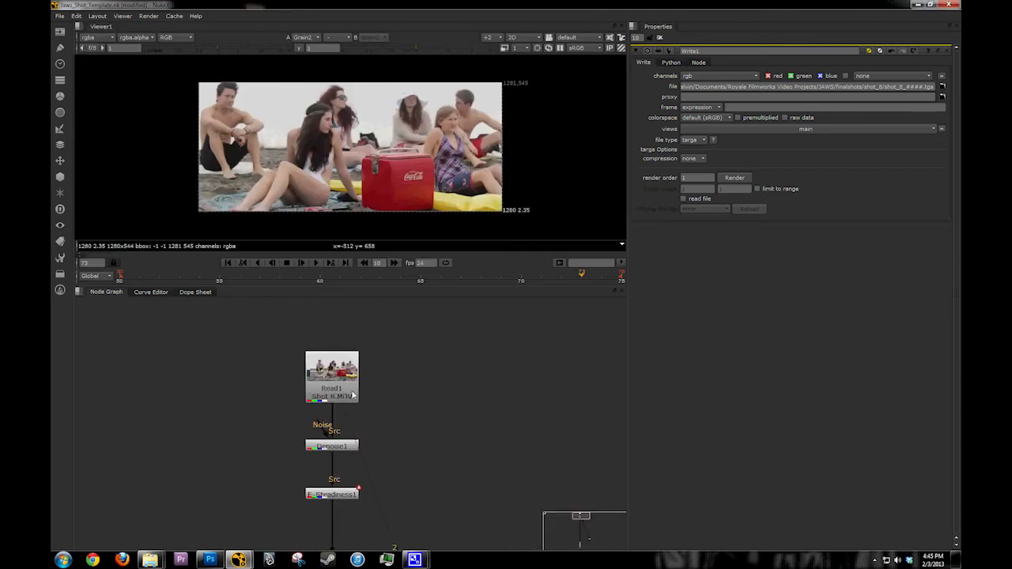